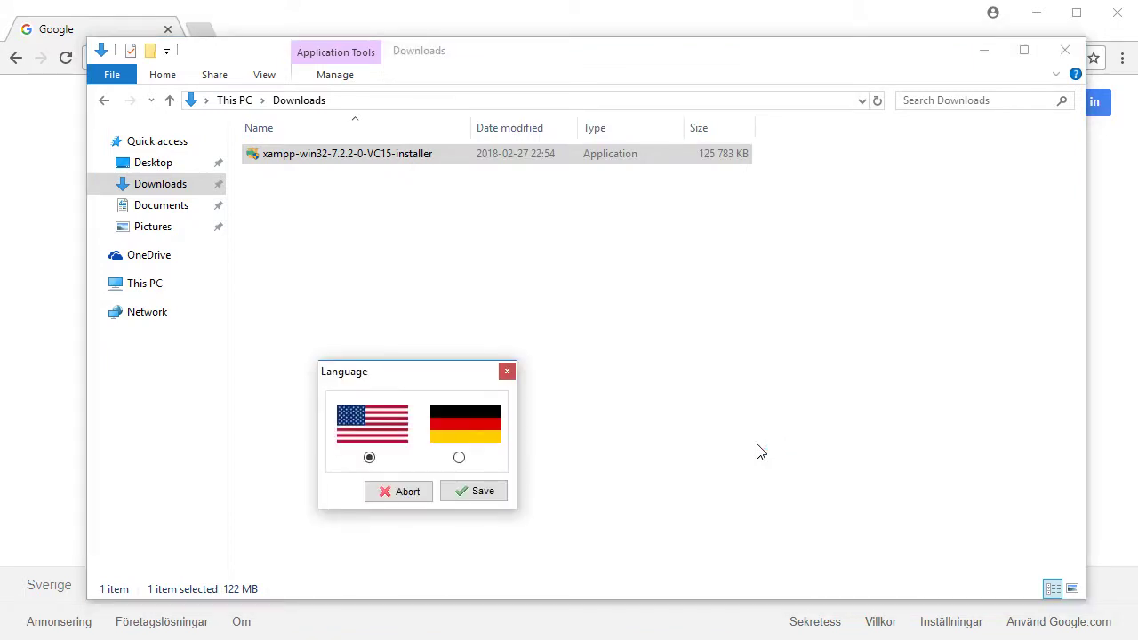
Keep English as the XAMPP Control Panel language and save it
left_click_drag(394, 370, 720, 252)
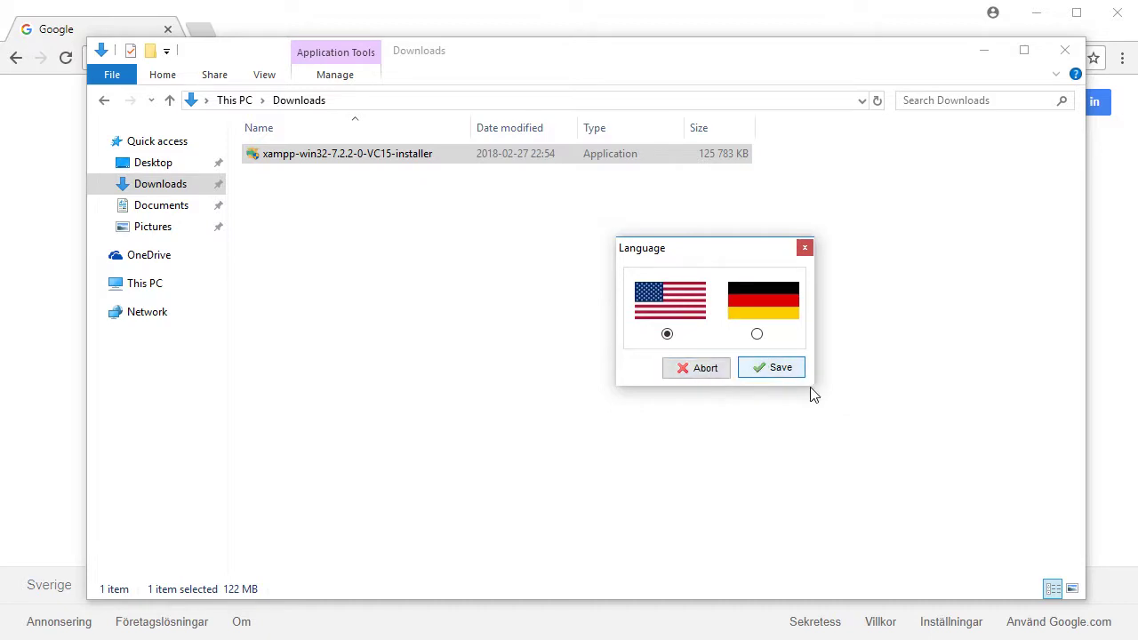
left_click(780, 368)
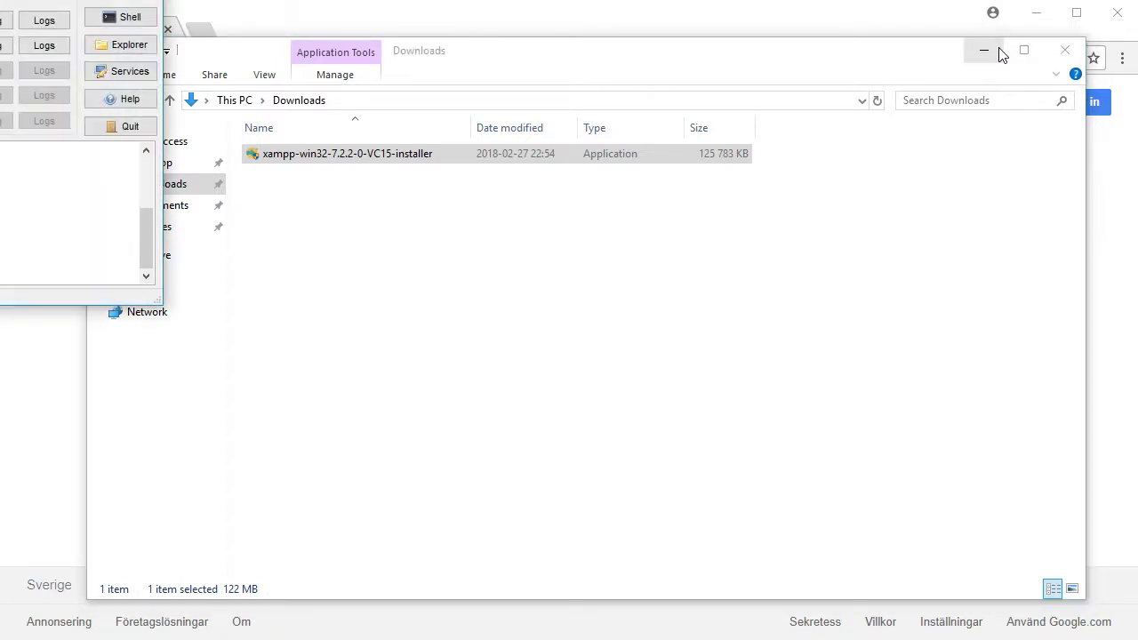
left_click(1000, 55)
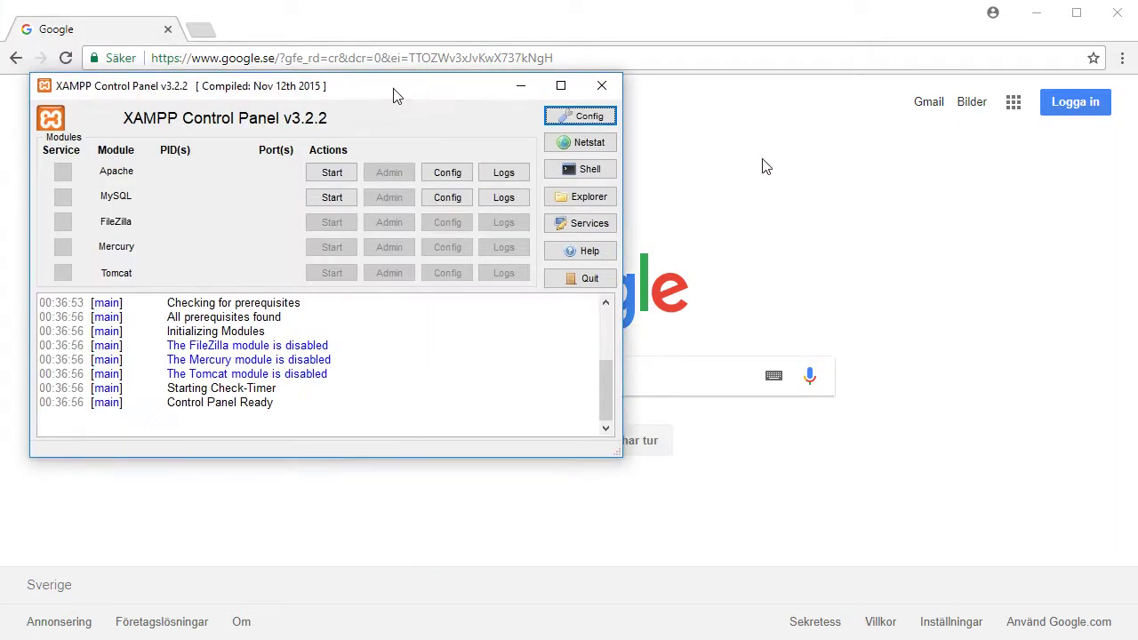
Start the Apache and MySQL servers in the XAMPP Control Panel
left_click_drag(396, 96, 785, 170)
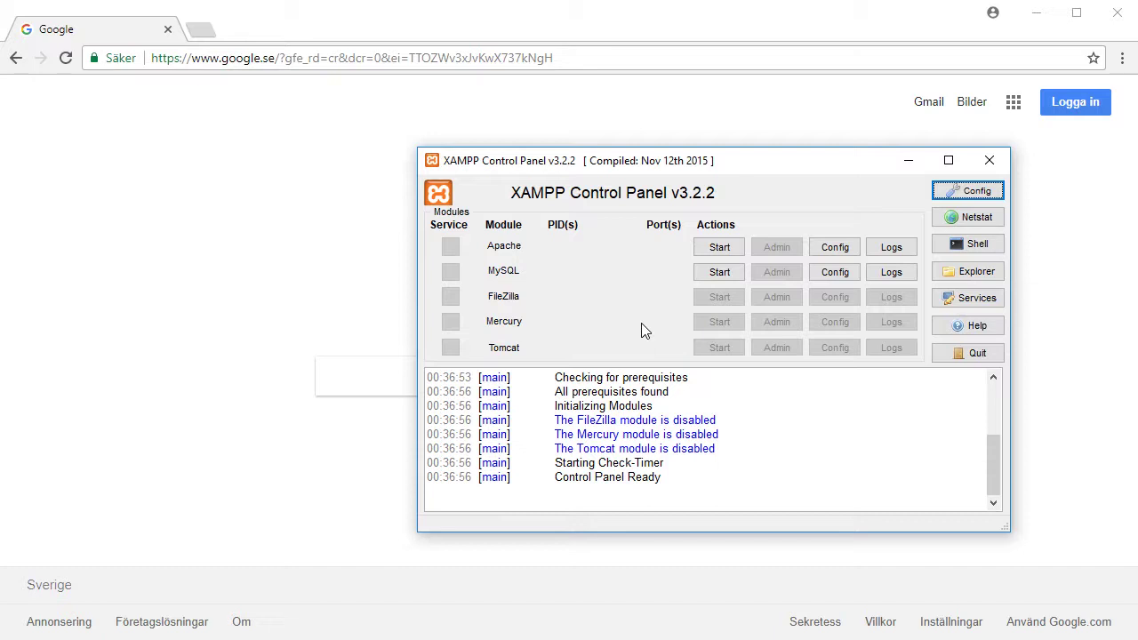
left_click(732, 247)
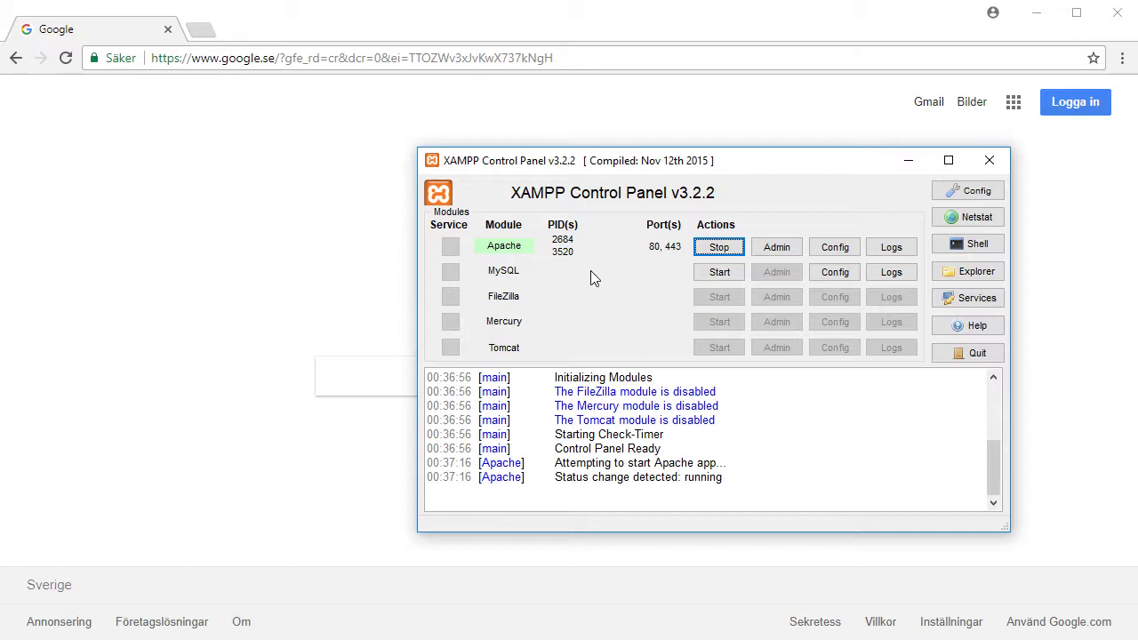
left_click(723, 274)
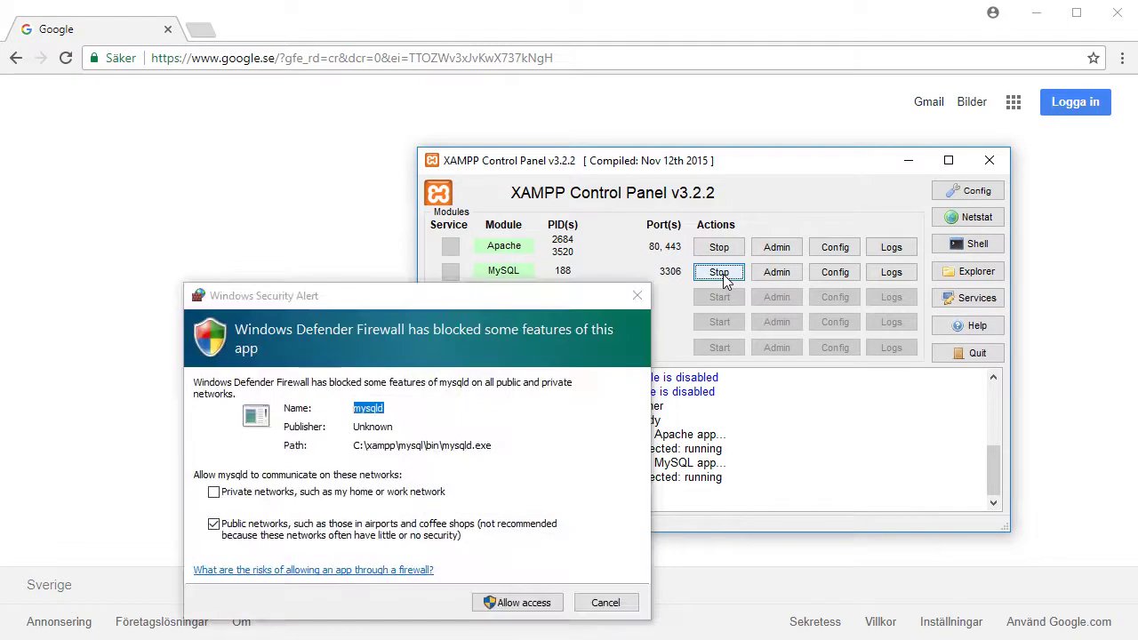
Allow mysqld through the Windows firewall
left_click_drag(505, 302, 525, 136)
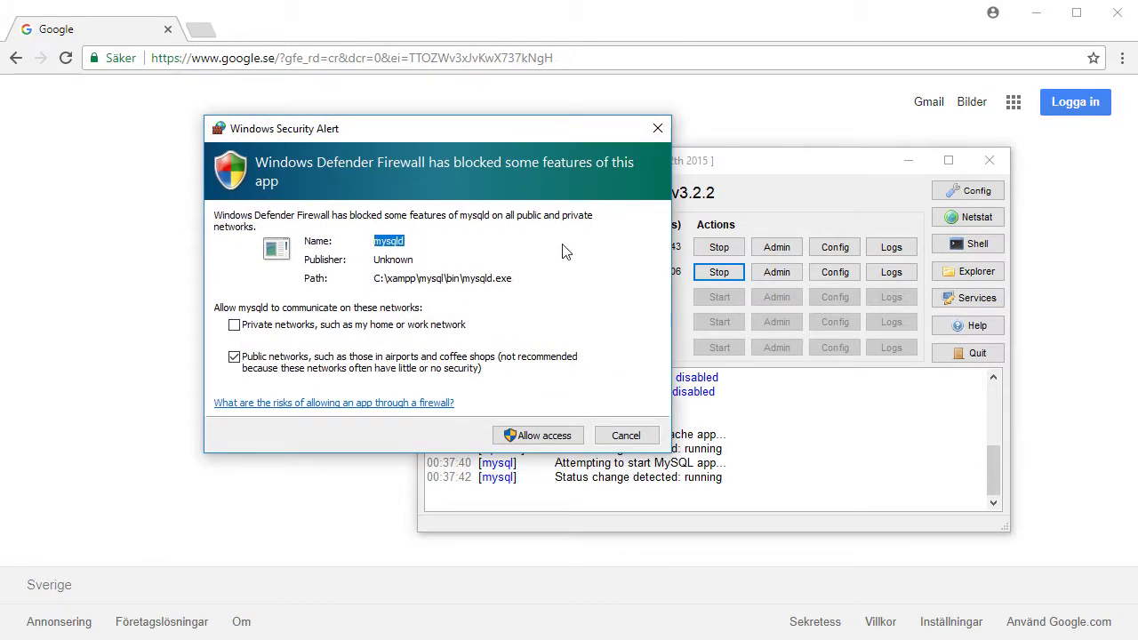
left_click(539, 437)
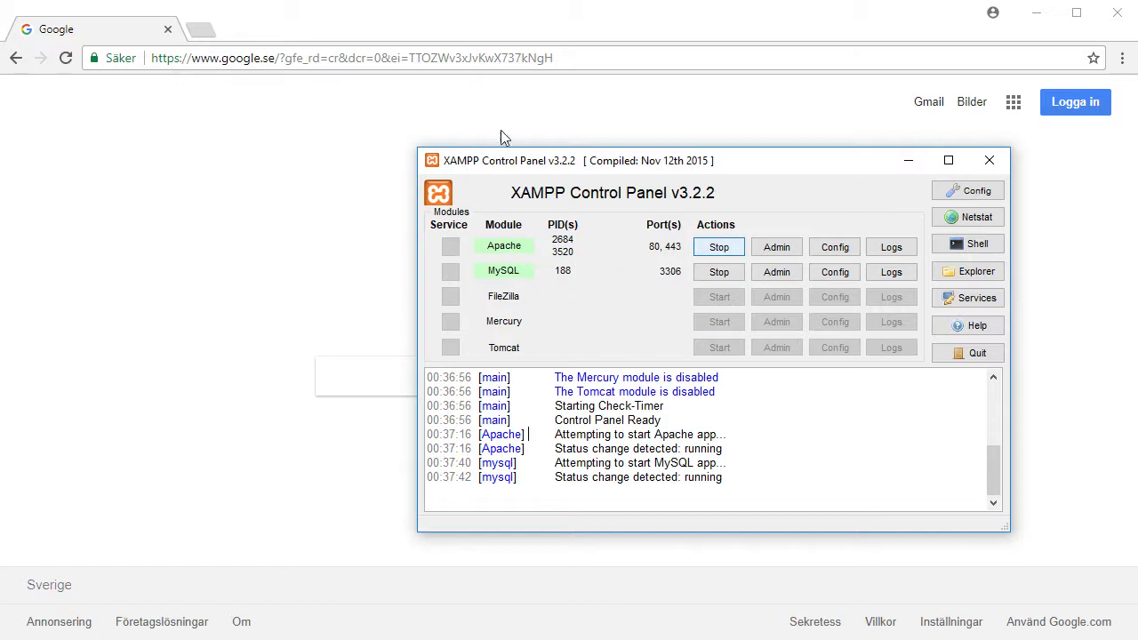
left_click(599, 55)
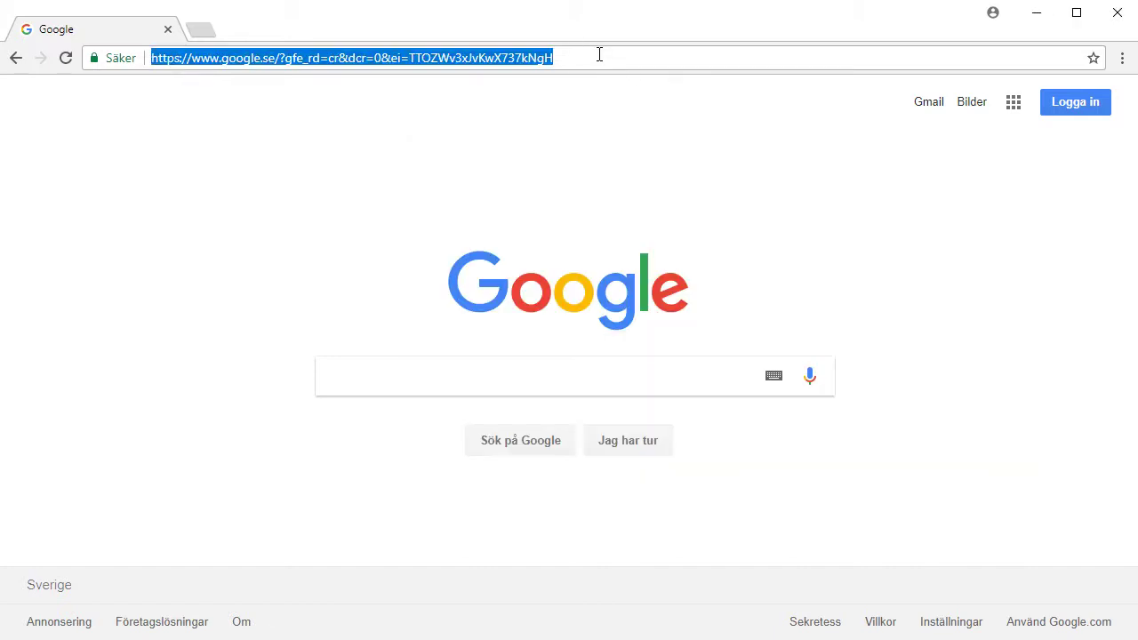
type("local")
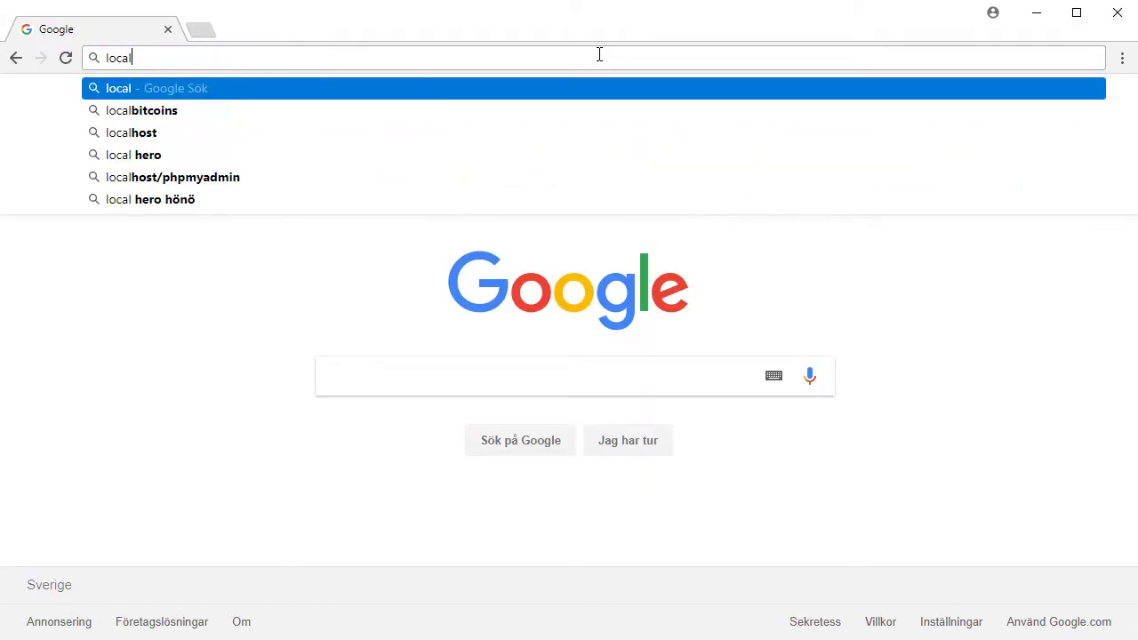
type("host")
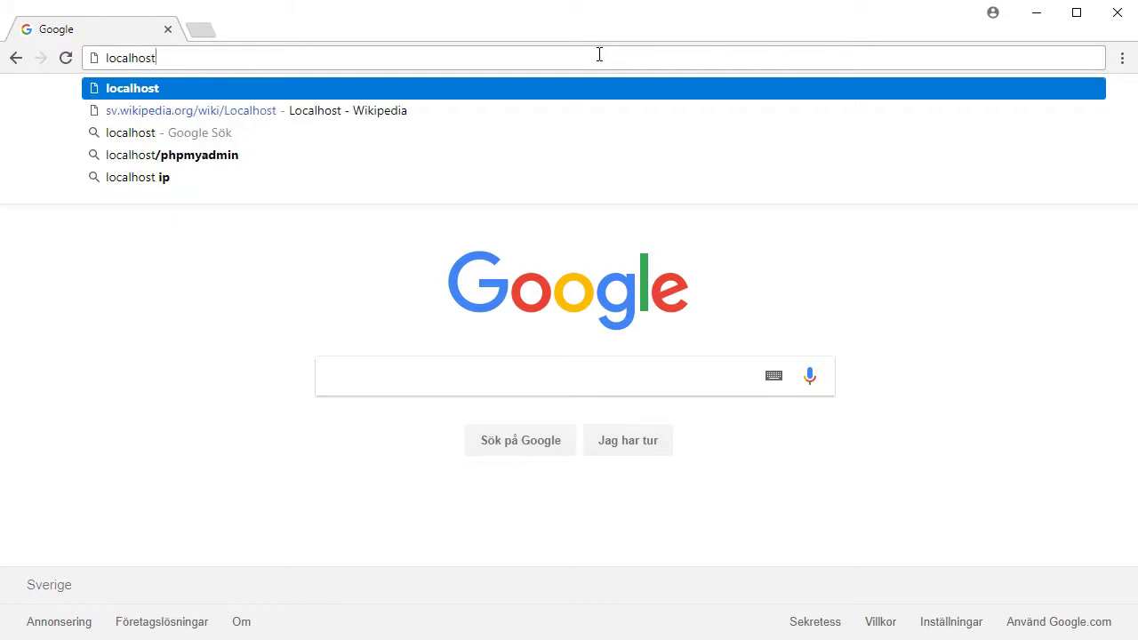
type("http://")
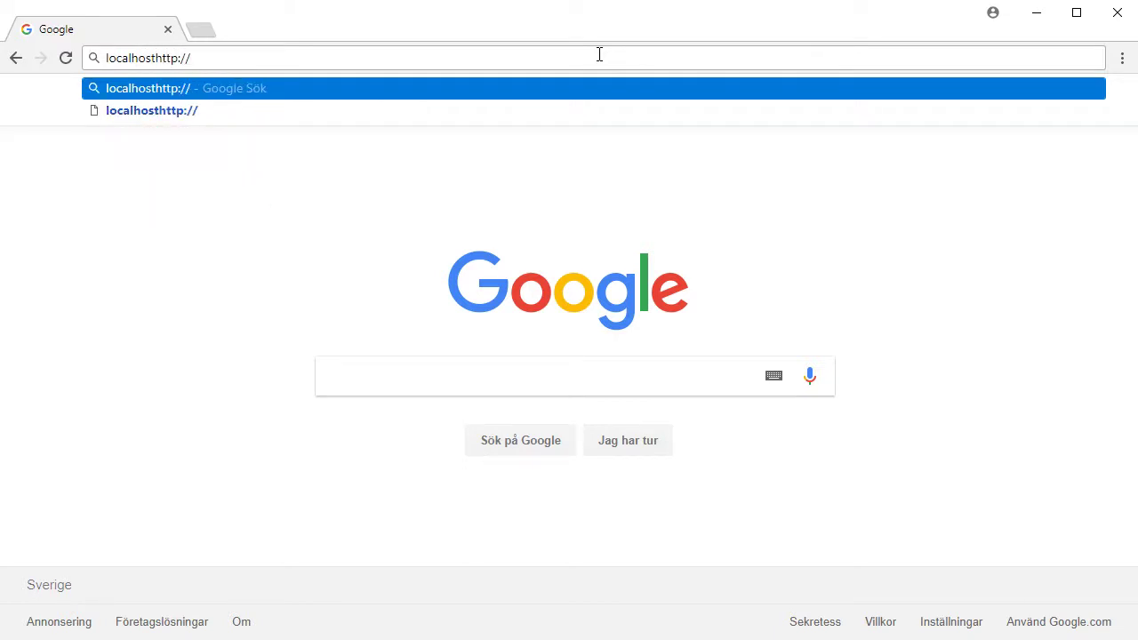
key("BackSpace")
key("BackSpace")
key("BackSpace")
key("BackSpace")
key("BackSpace")
key("BackSpace")
key("BackSpace")
key("BackSpace")
key("BackSpace")
key("BackSpace")
key("BackSpace")
key("BackSpace")
key("BackSpace")
key("BackSpace")
key("BackSpace")
key("BackSpace")
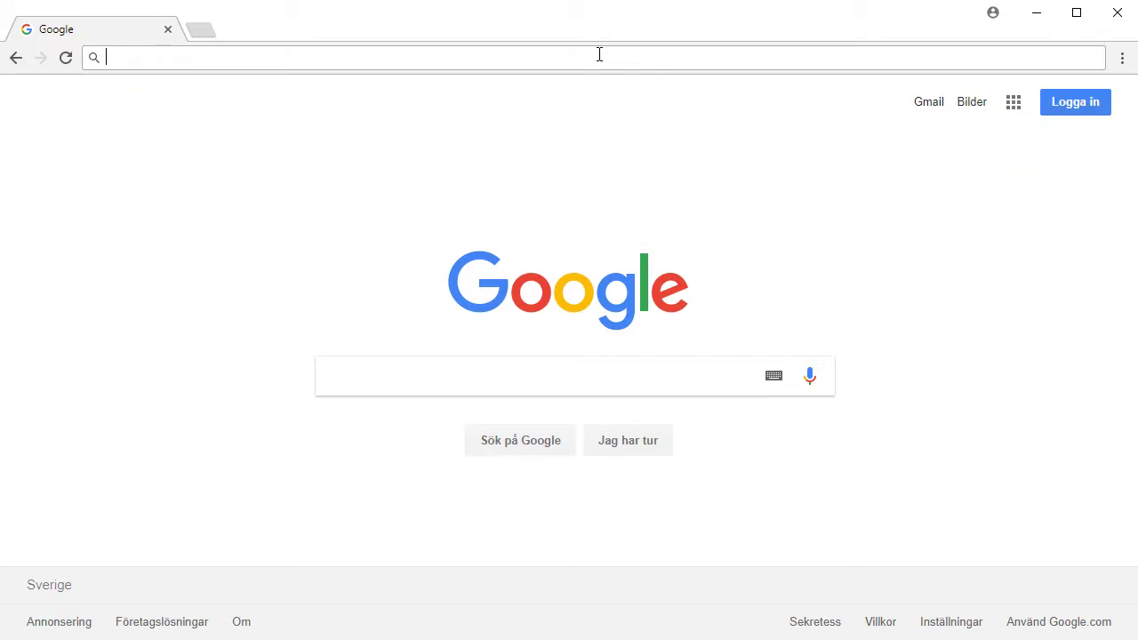
type("http:/")
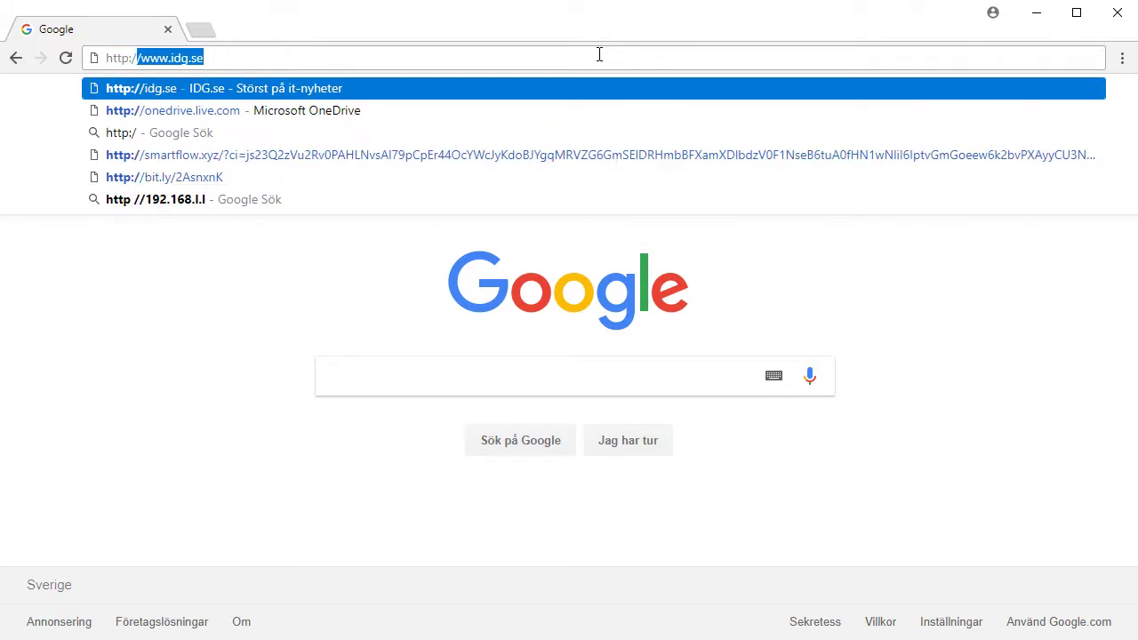
type("/localhost")
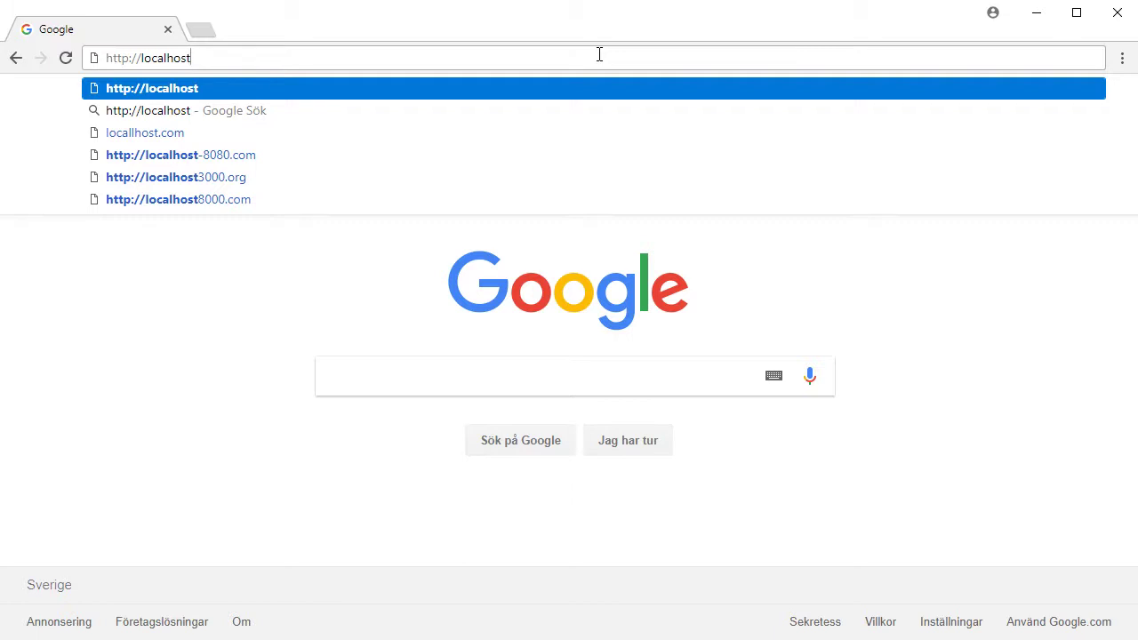
key("Return")
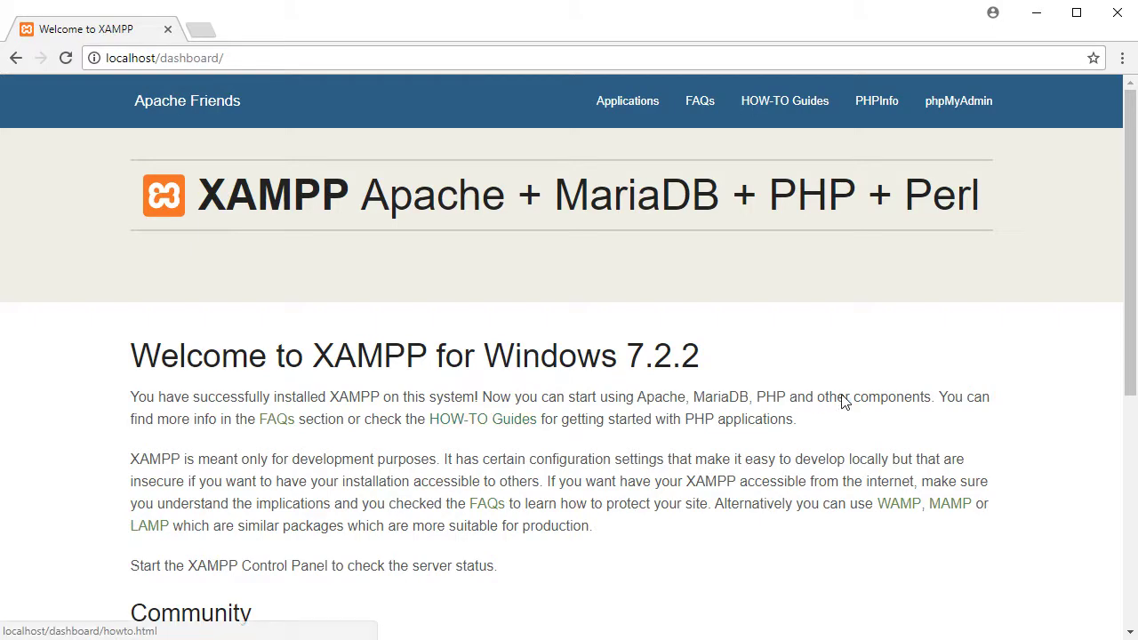
Open phpMyAdmin from the XAMPP dashboard's top navigation bar
scroll(805, 442, "down", 5)
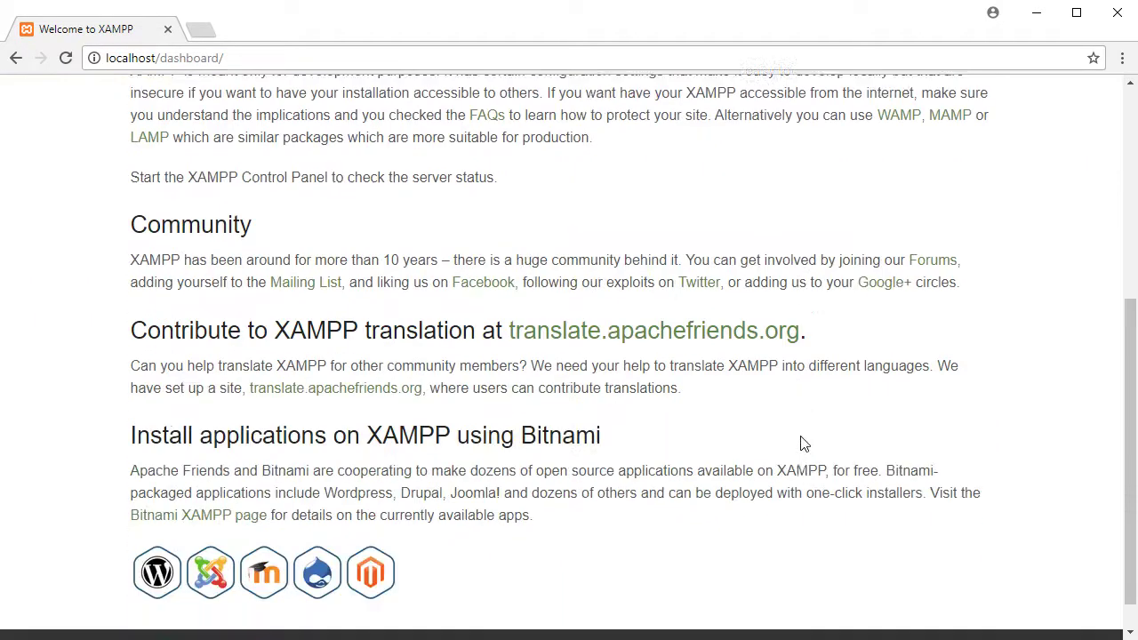
scroll(804, 442, "up", 5)
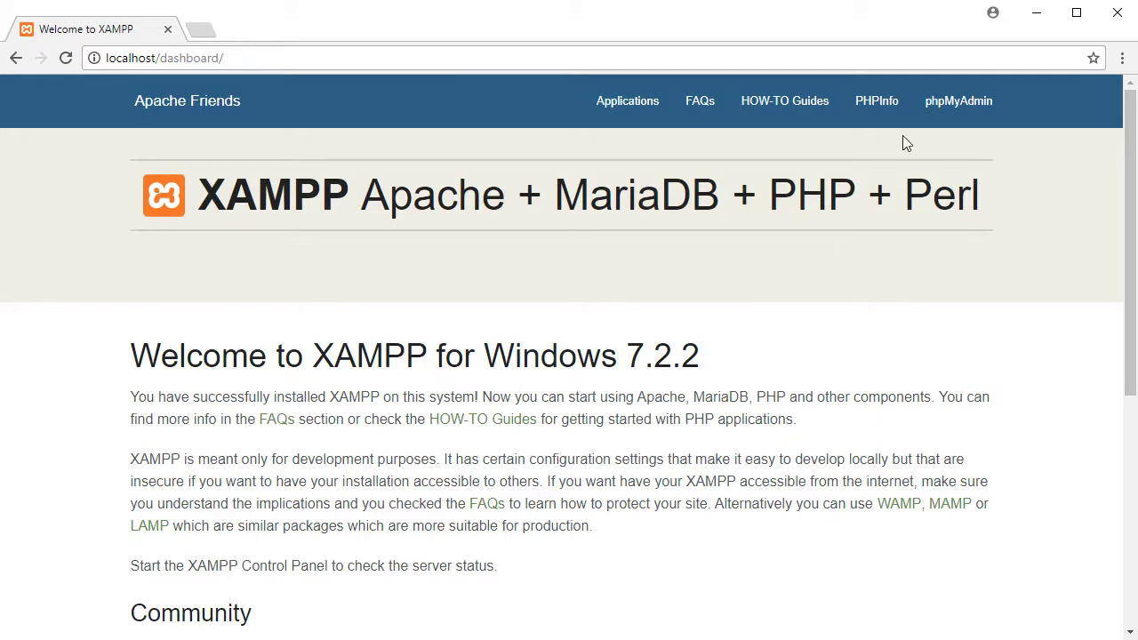
left_click(953, 108)
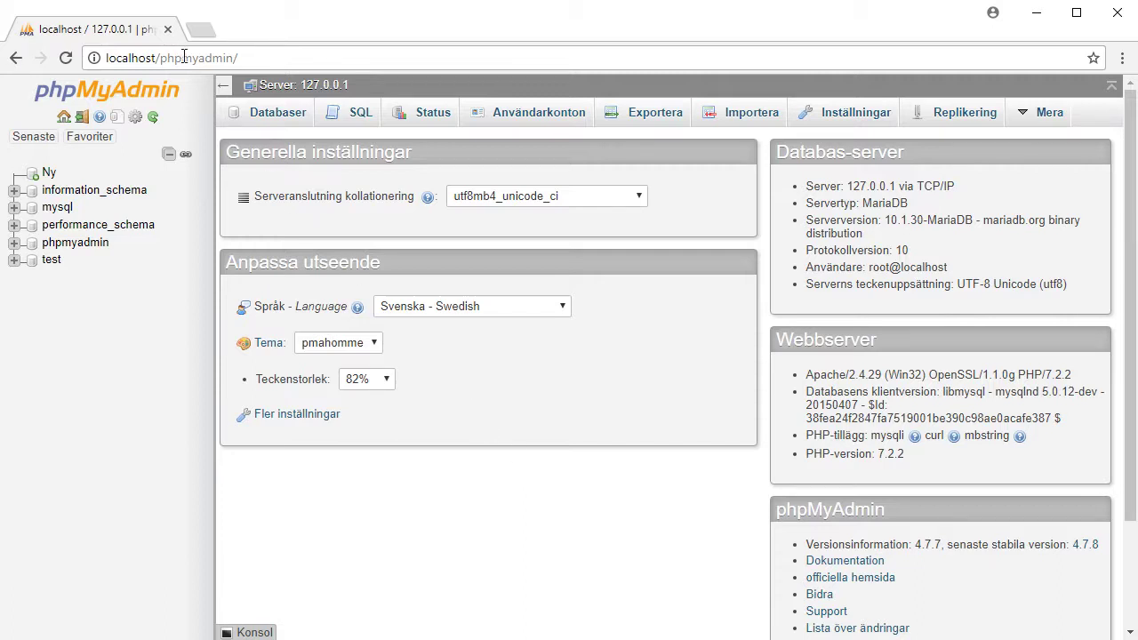
Go to the Användarkonton user accounts overview and begin adding a new user
left_click_drag(156, 57, 393, 69)
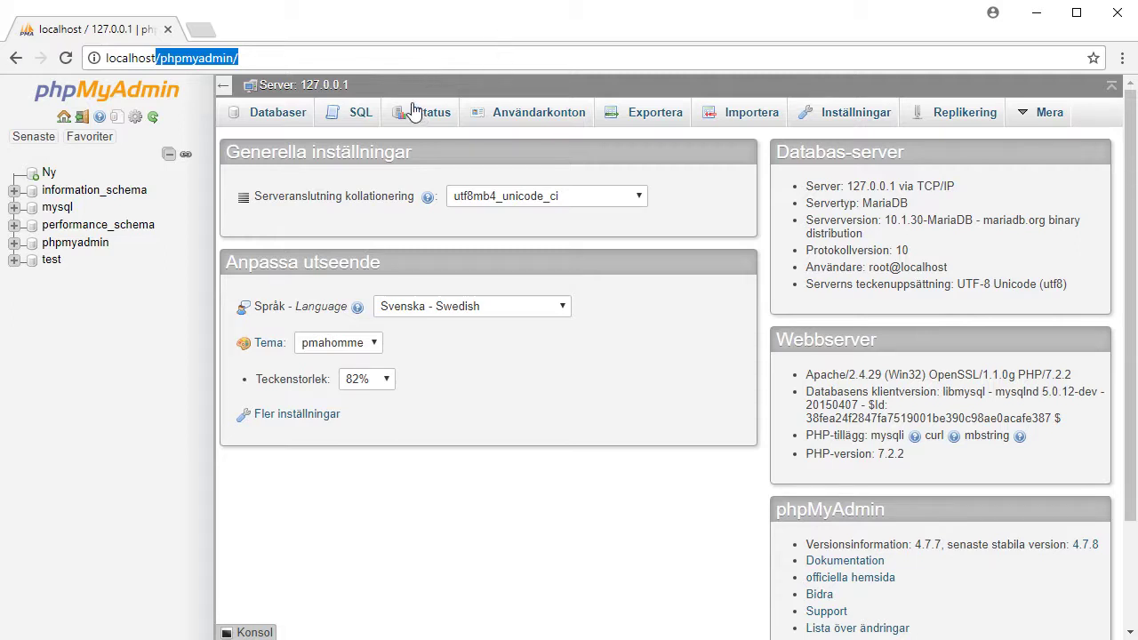
left_click(278, 62)
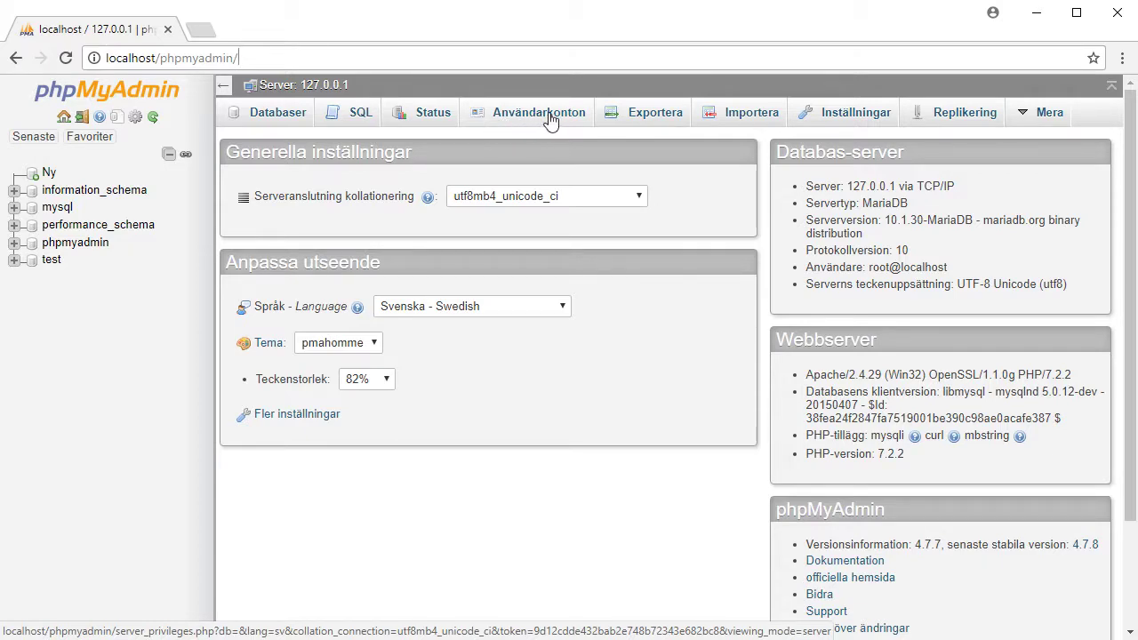
left_click(551, 120)
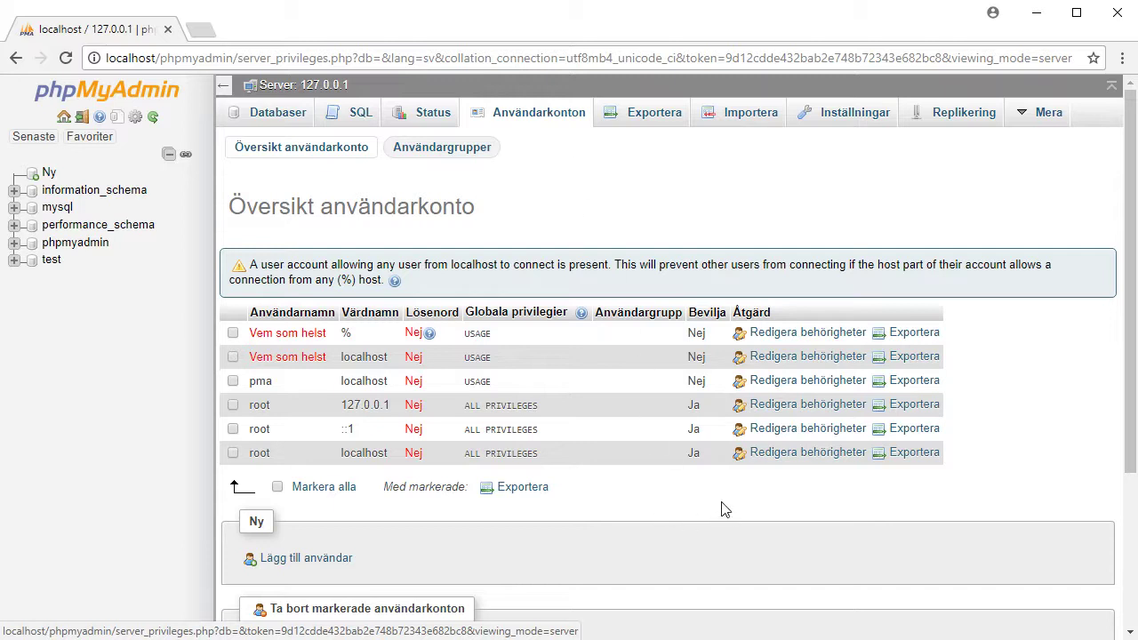
double_click(255, 521)
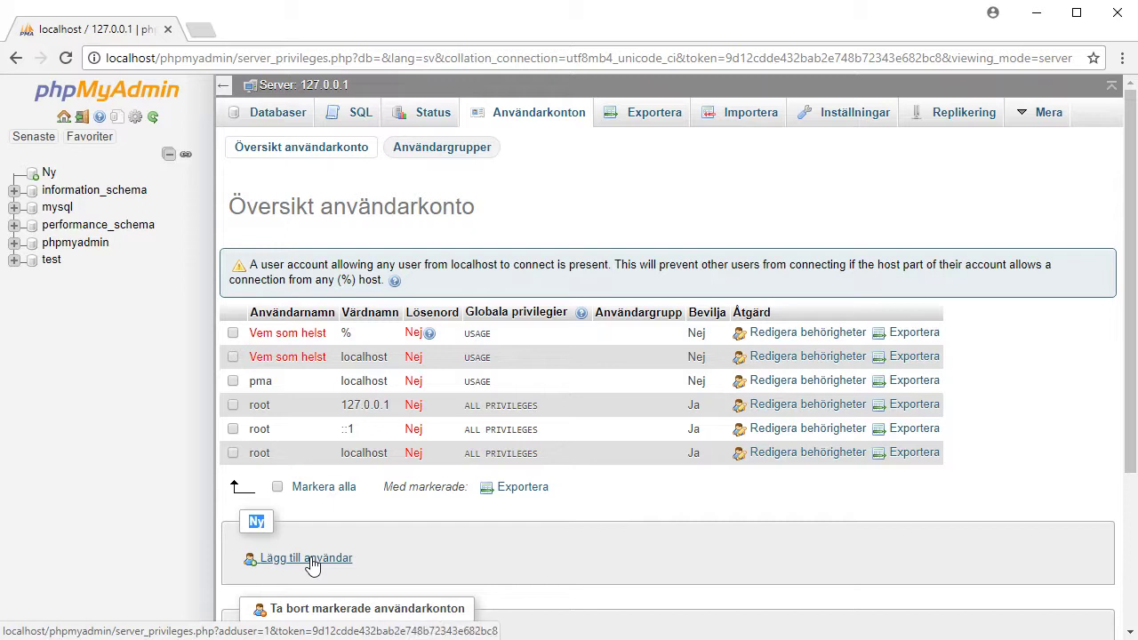
left_click(306, 558)
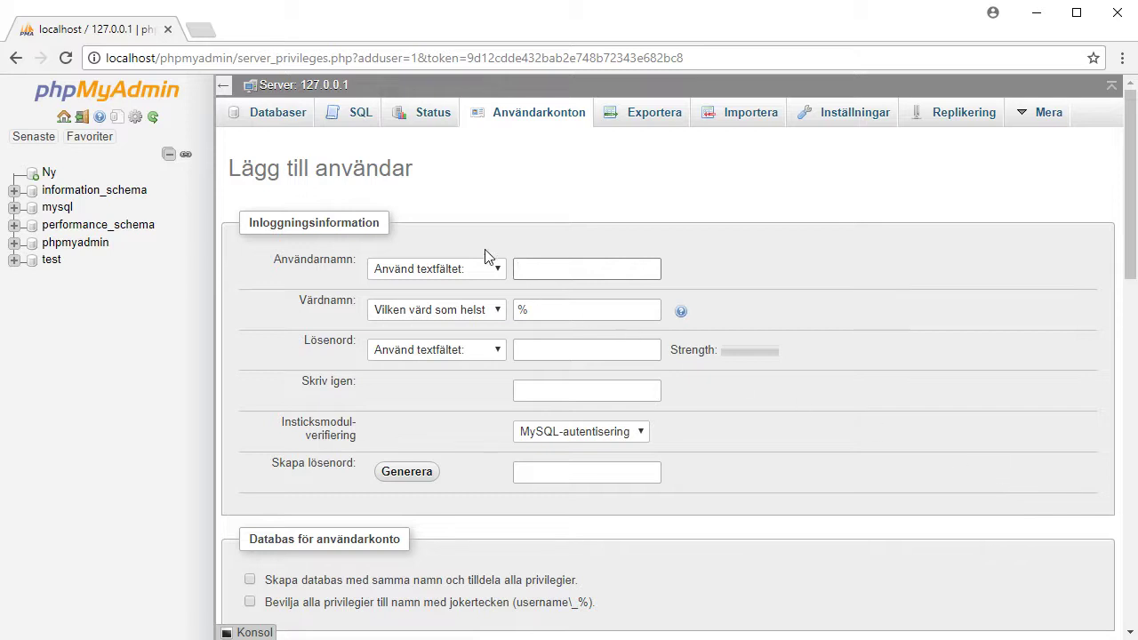
Enter user name 'webguy' and the account password twice in the new-user form
left_click(557, 269)
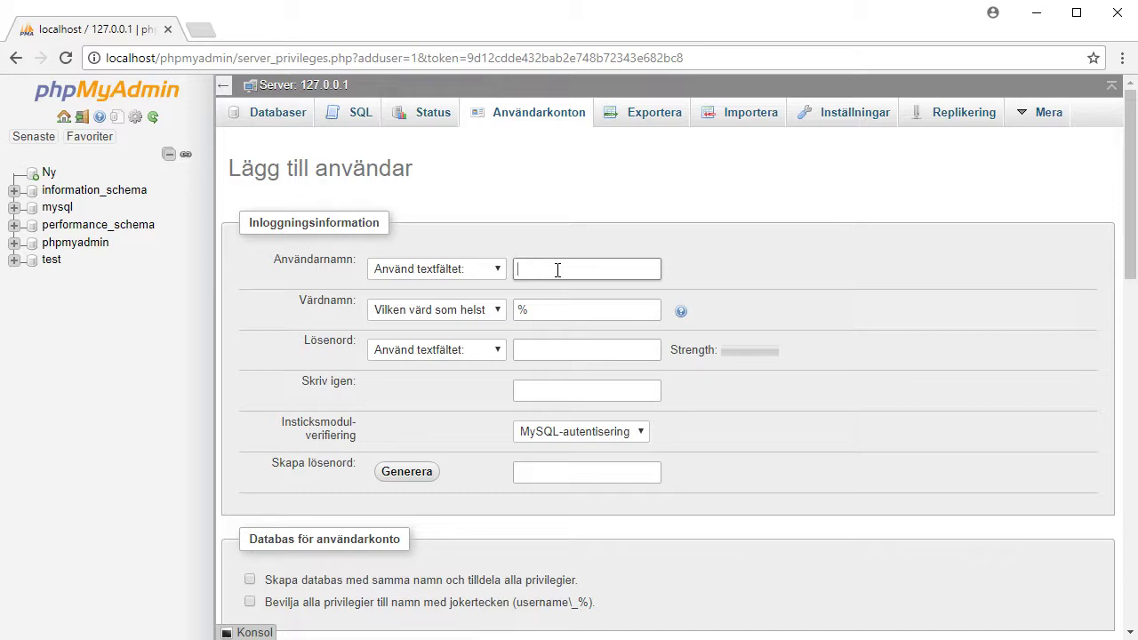
type("webguy")
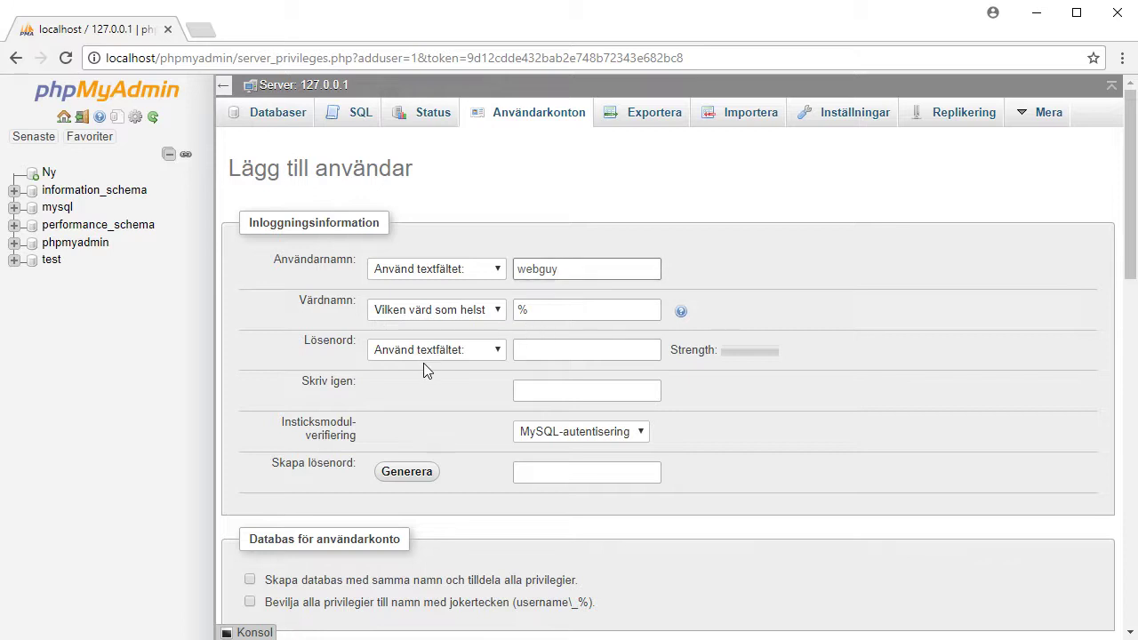
left_click(563, 347)
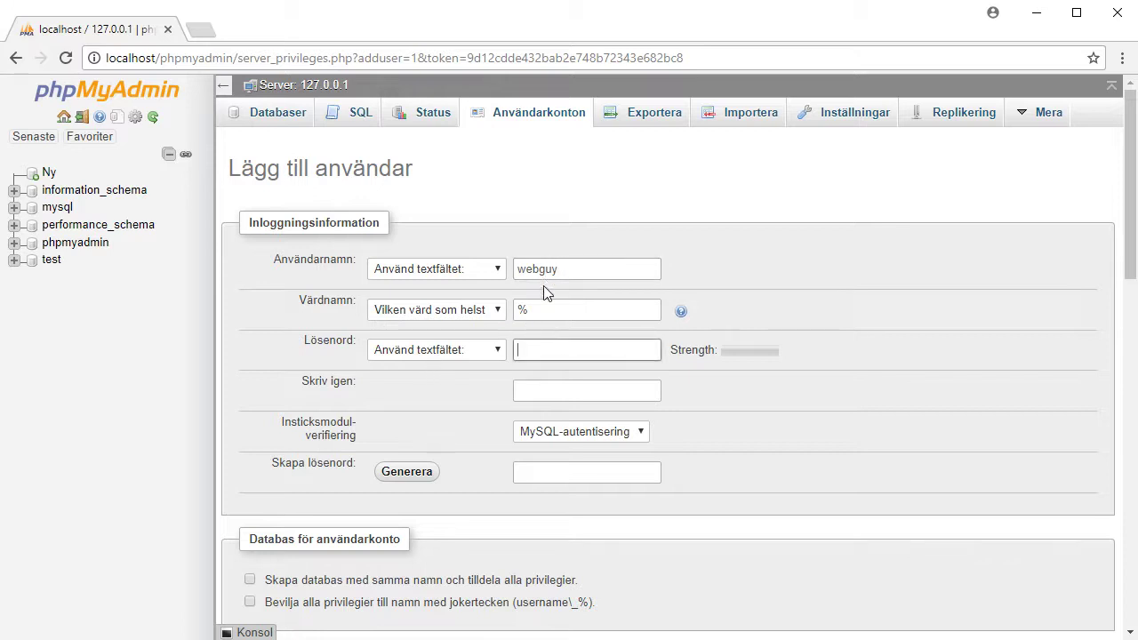
type("123456")
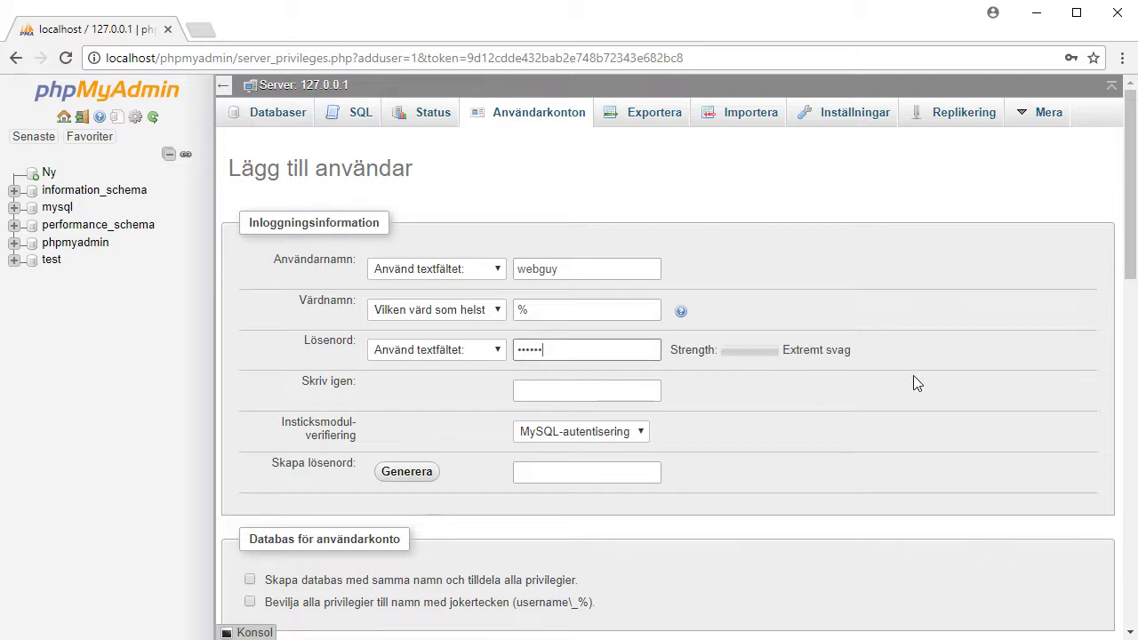
left_click(576, 392)
type("123456")
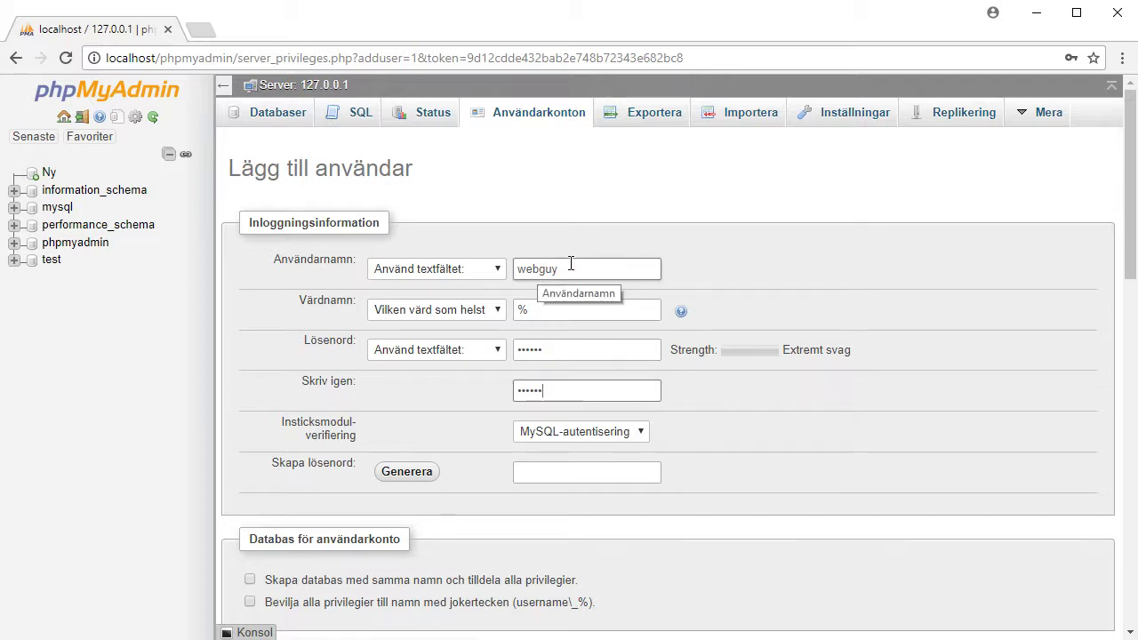
left_click(553, 350)
key("Tab")
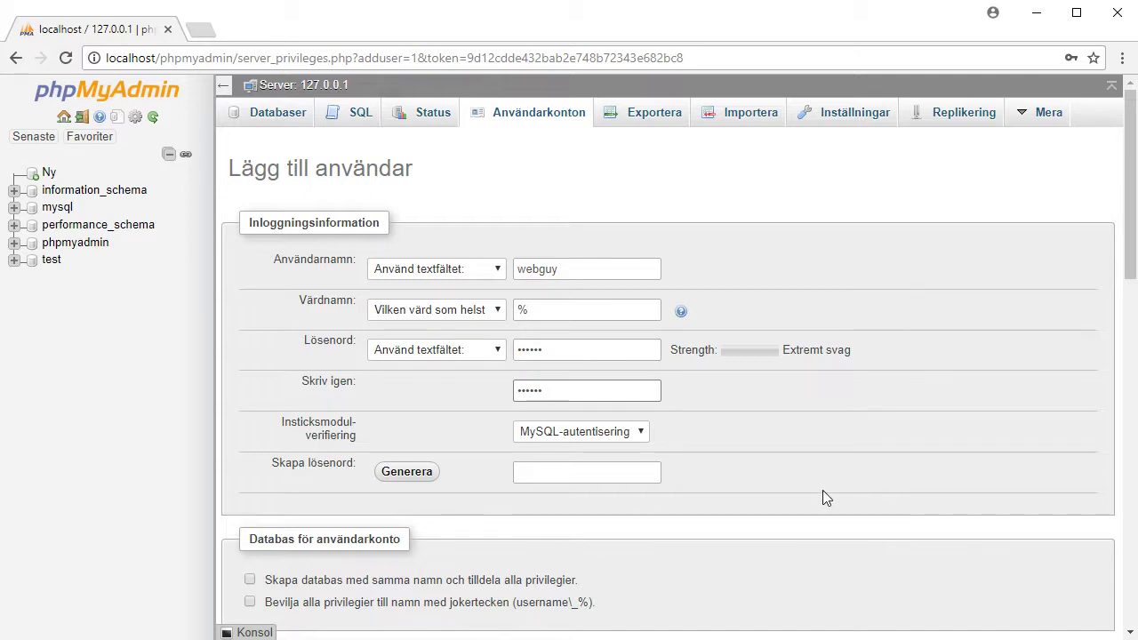
Create the user with a same-named database granted all privileges, declining Chrome's password save
scroll(757, 496, "down", 4)
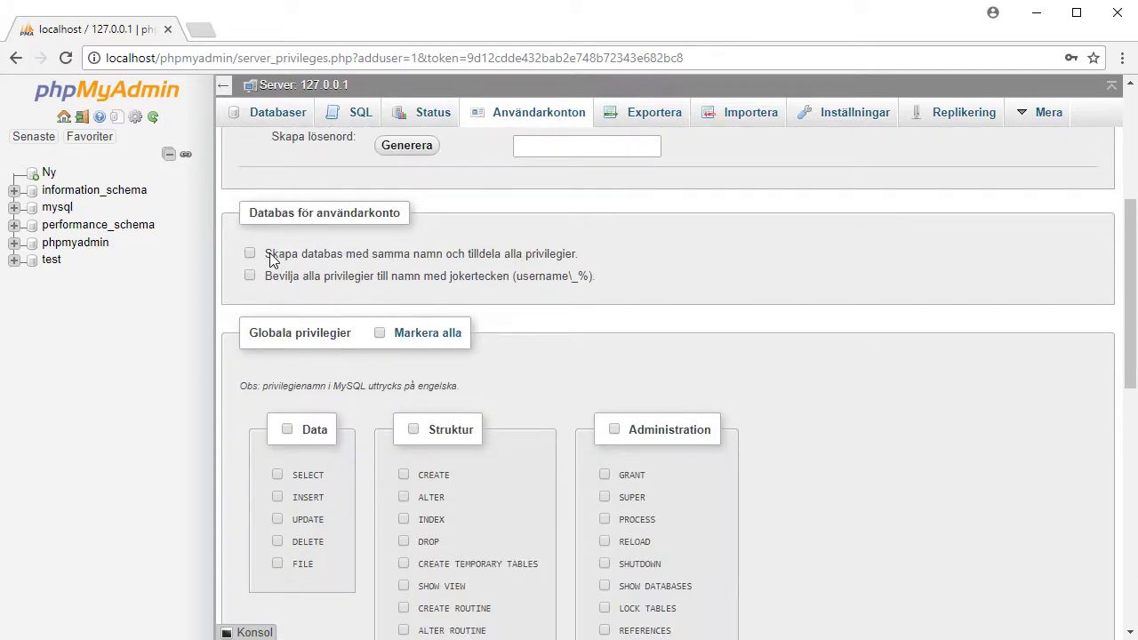
left_click(250, 225)
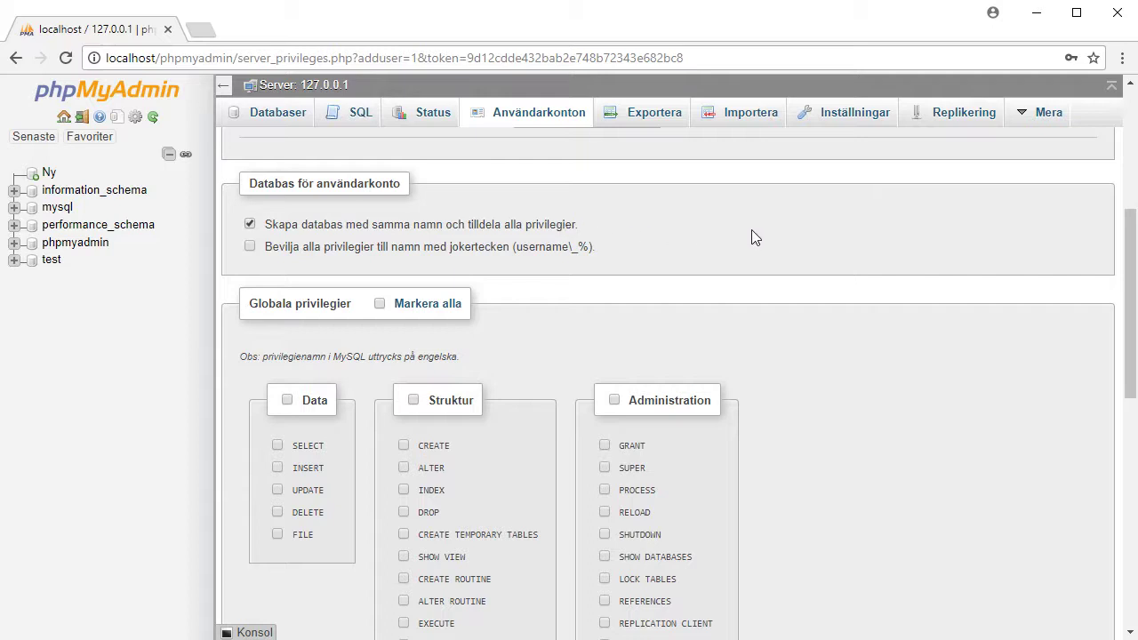
scroll(673, 244, "up", 1)
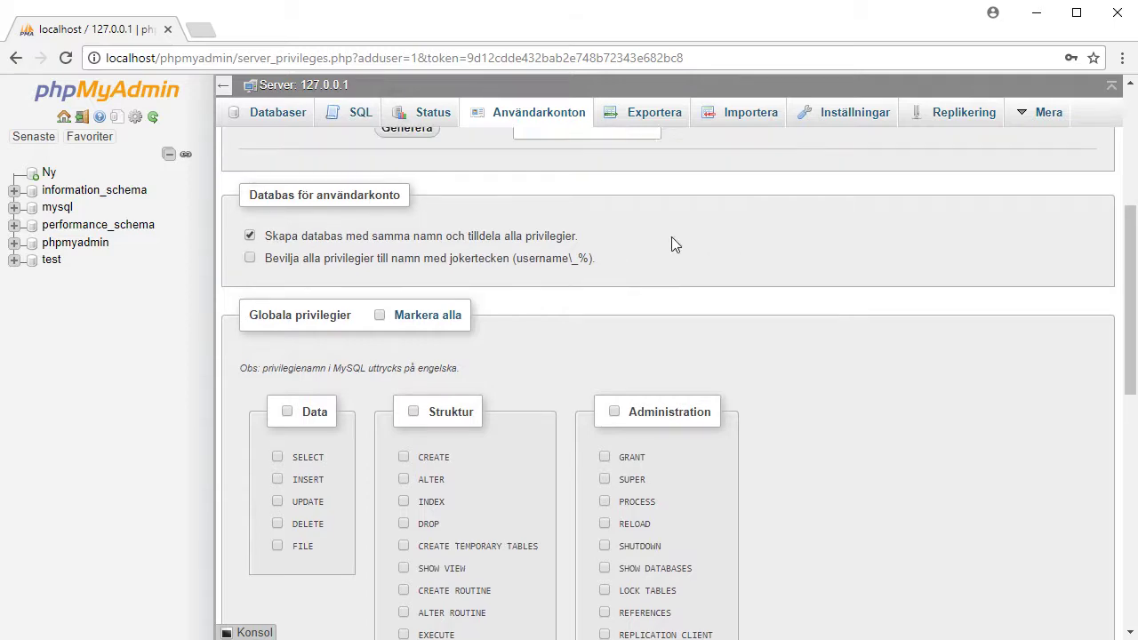
scroll(672, 245, "up", 3)
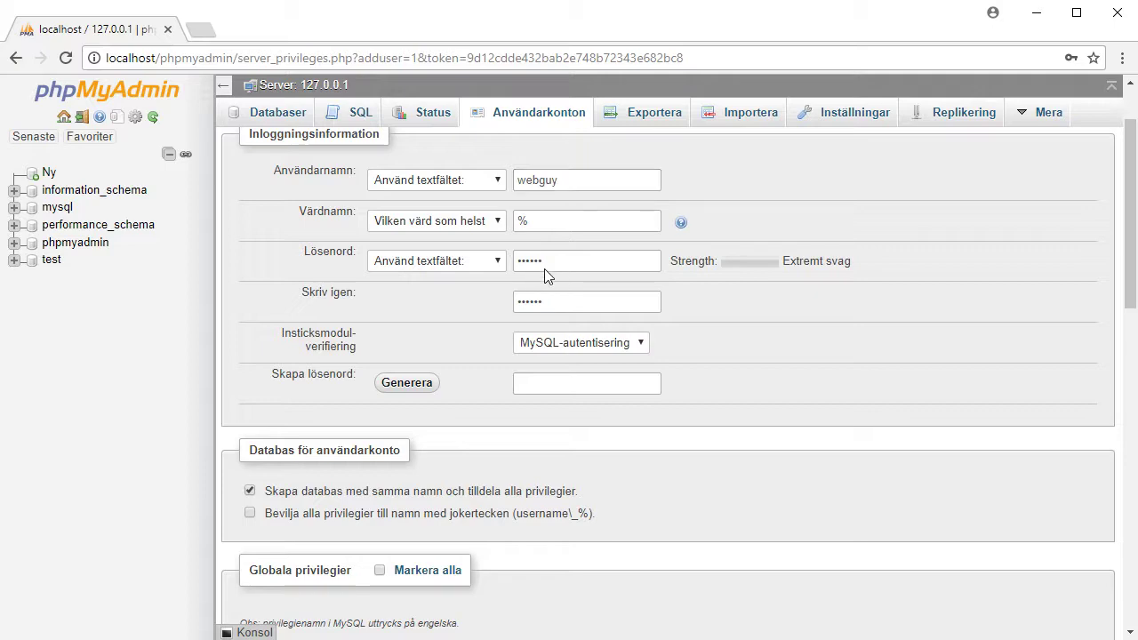
scroll(833, 485, "down", 1)
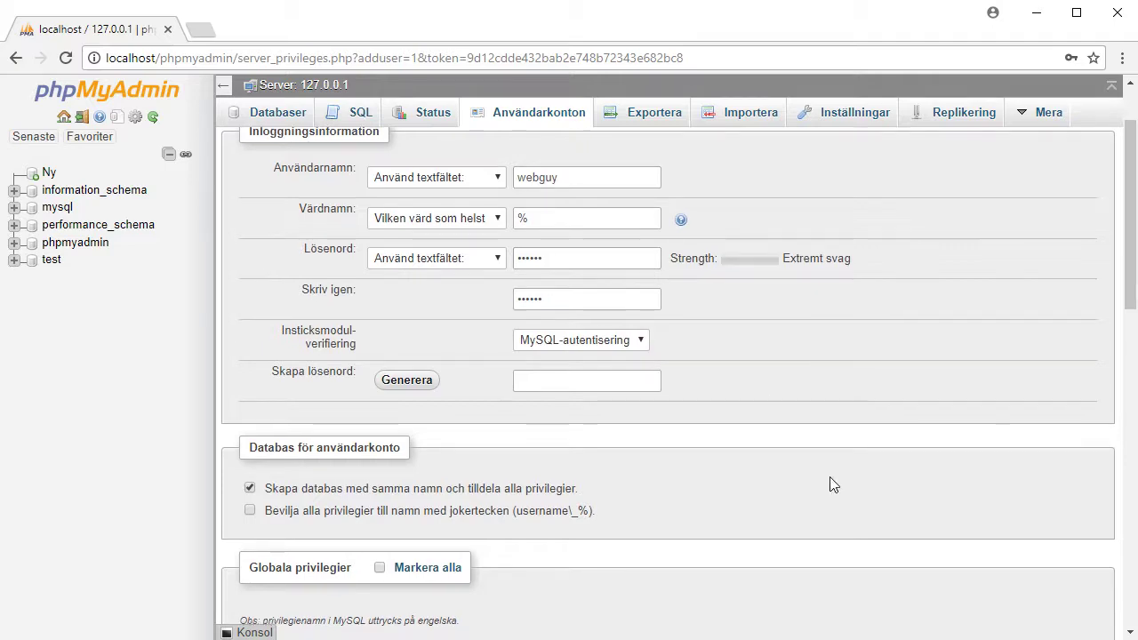
scroll(833, 485, "down", 4)
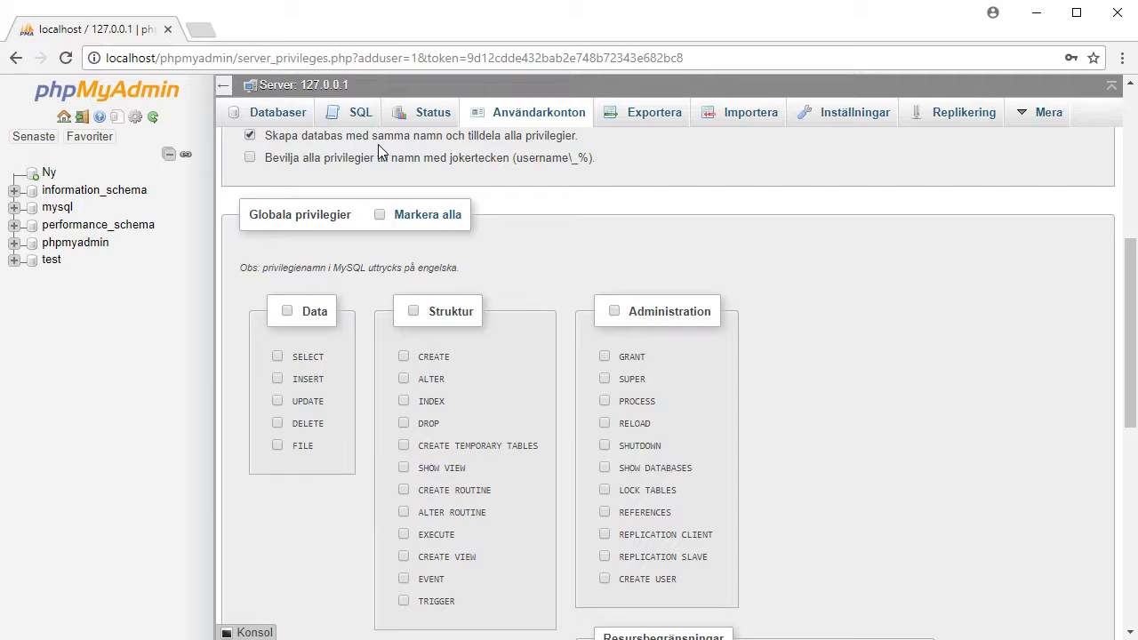
scroll(921, 451, "down", 6)
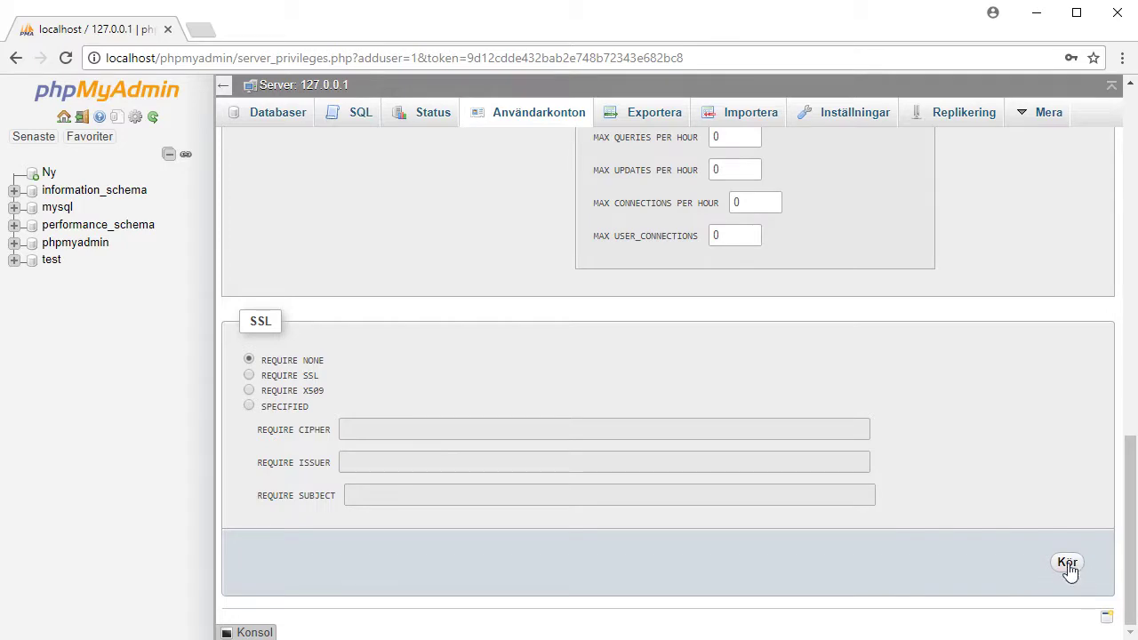
left_click(1067, 564)
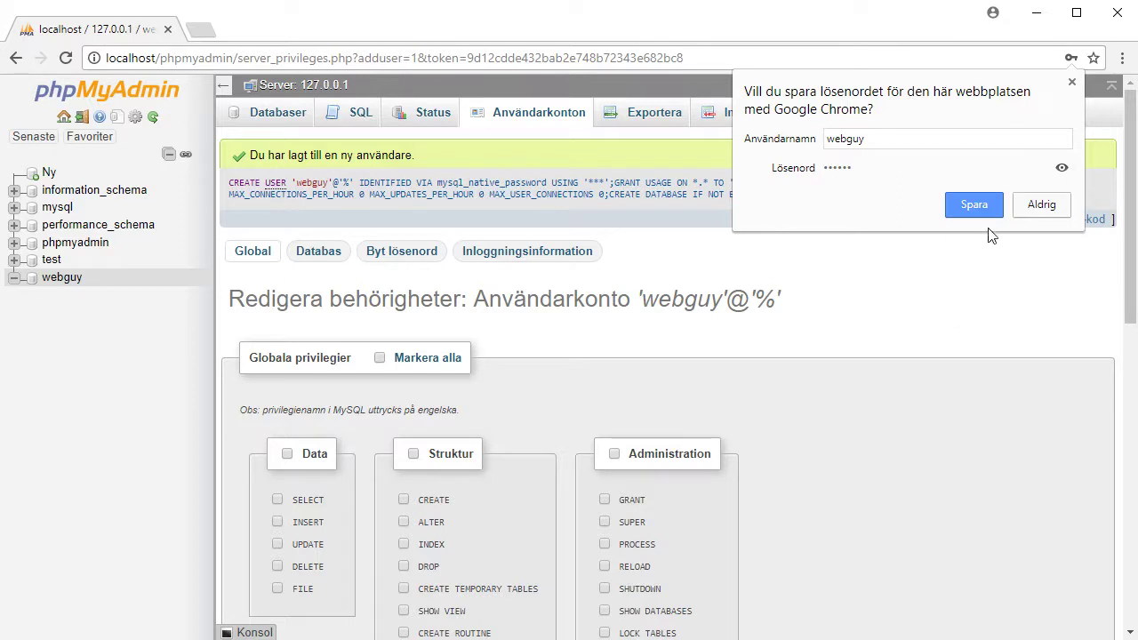
left_click(1041, 206)
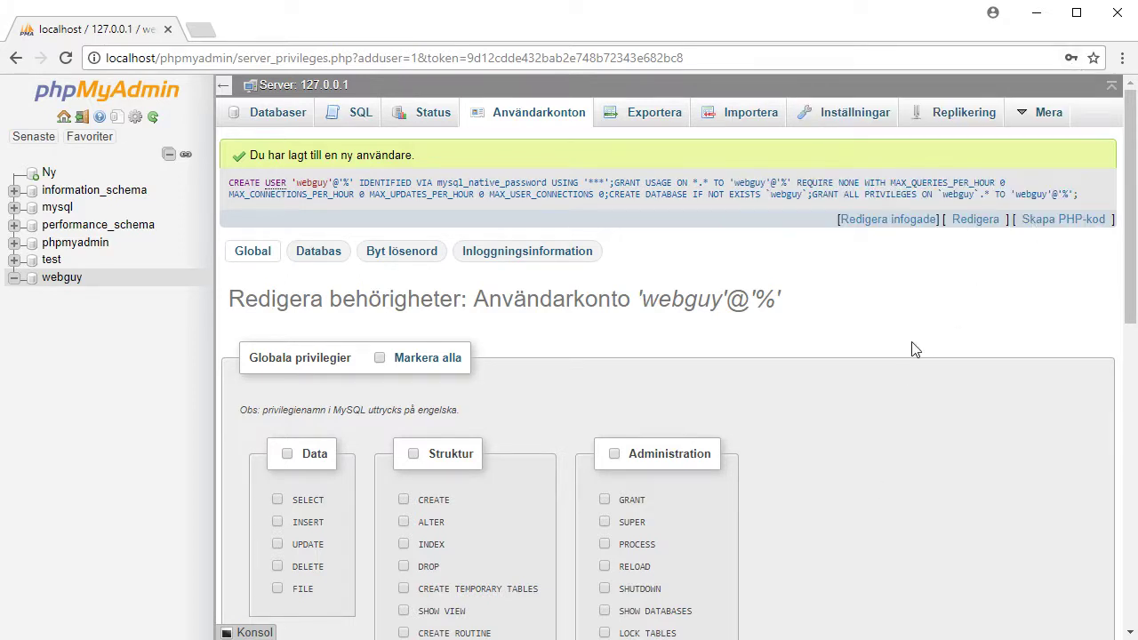
Log out of phpMyAdmin and load plain localhost instead of /phpmyadmin/index.php
left_click(81, 119)
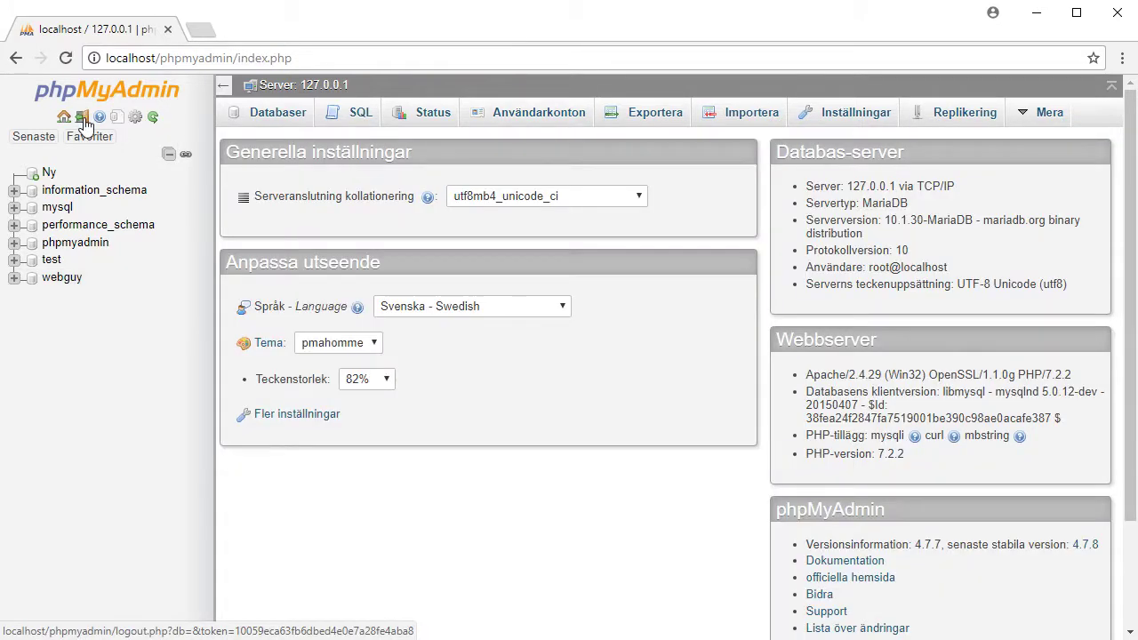
left_click_drag(156, 58, 233, 57)
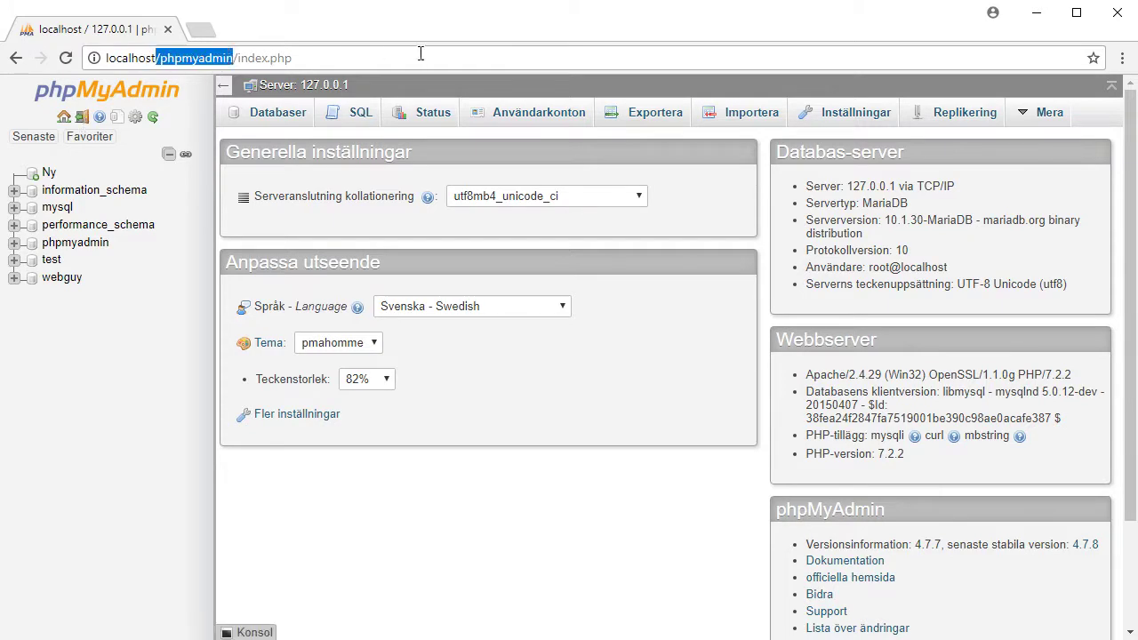
left_click_drag(420, 54, 448, 54)
key("BackSpace")
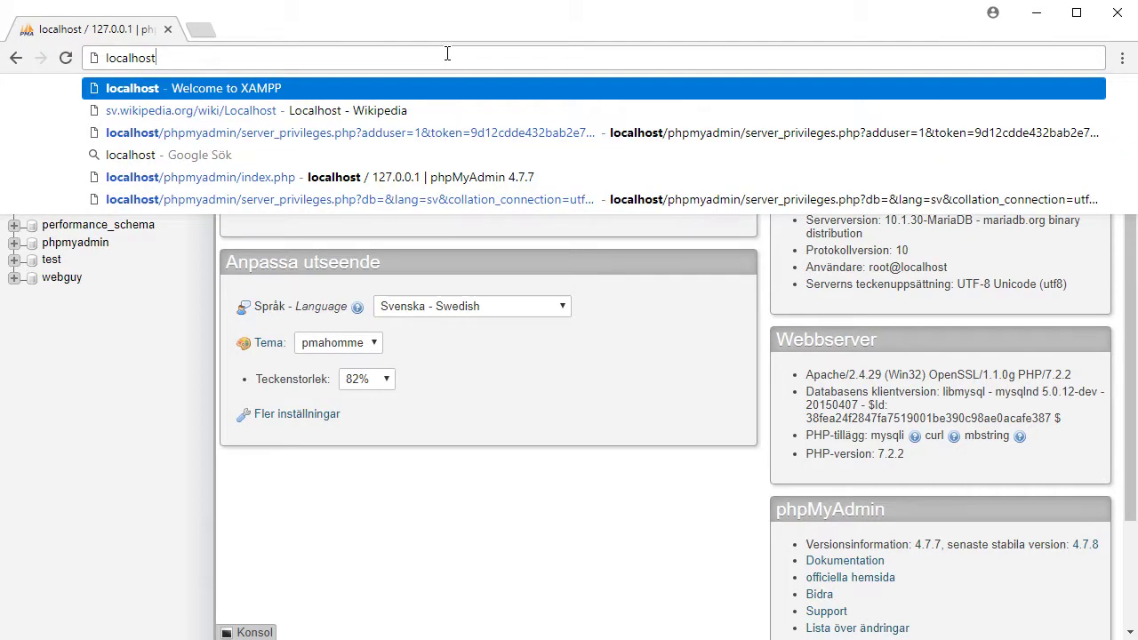
key("Return")
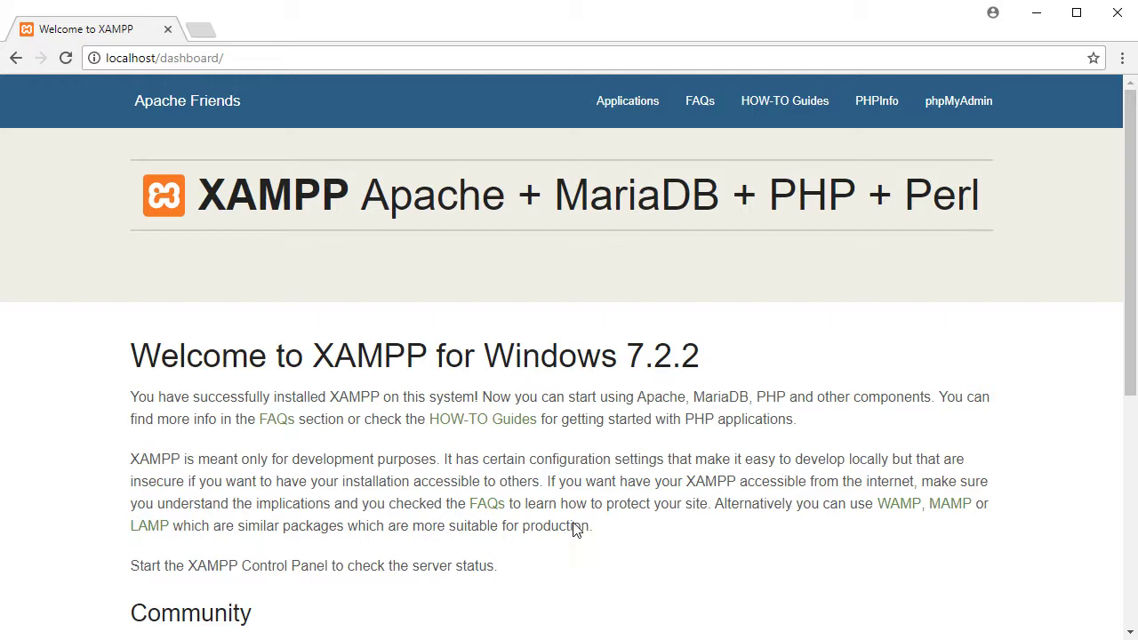
Download wordpress-4.9.4.zip from wordpress.org in a new browser tab
left_click(203, 31)
type("wordpre")
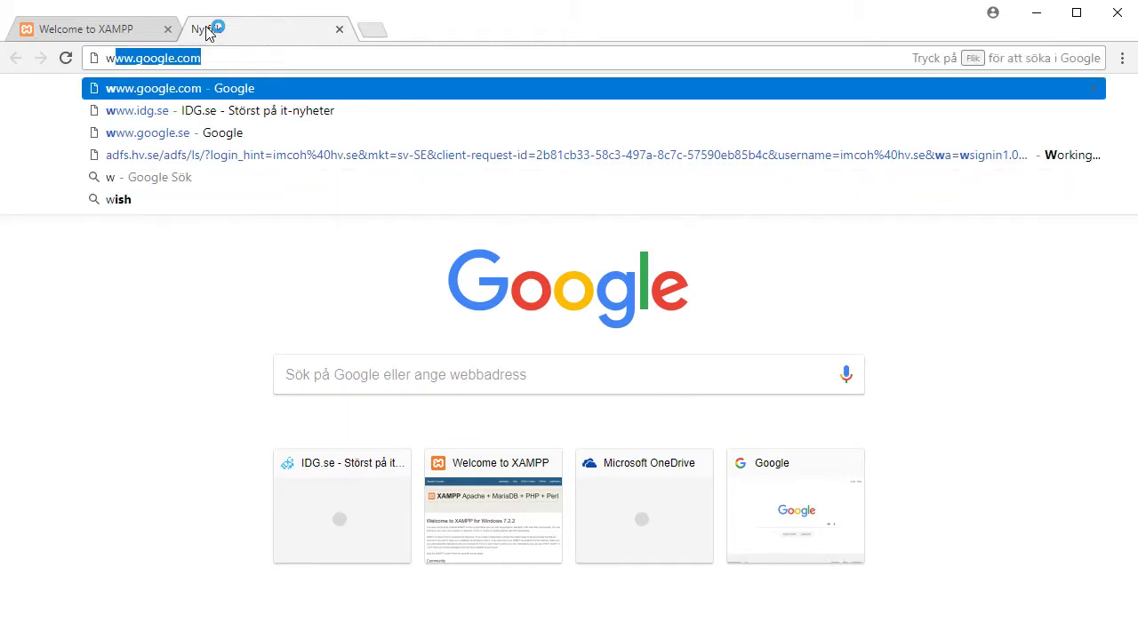
type("ss.")
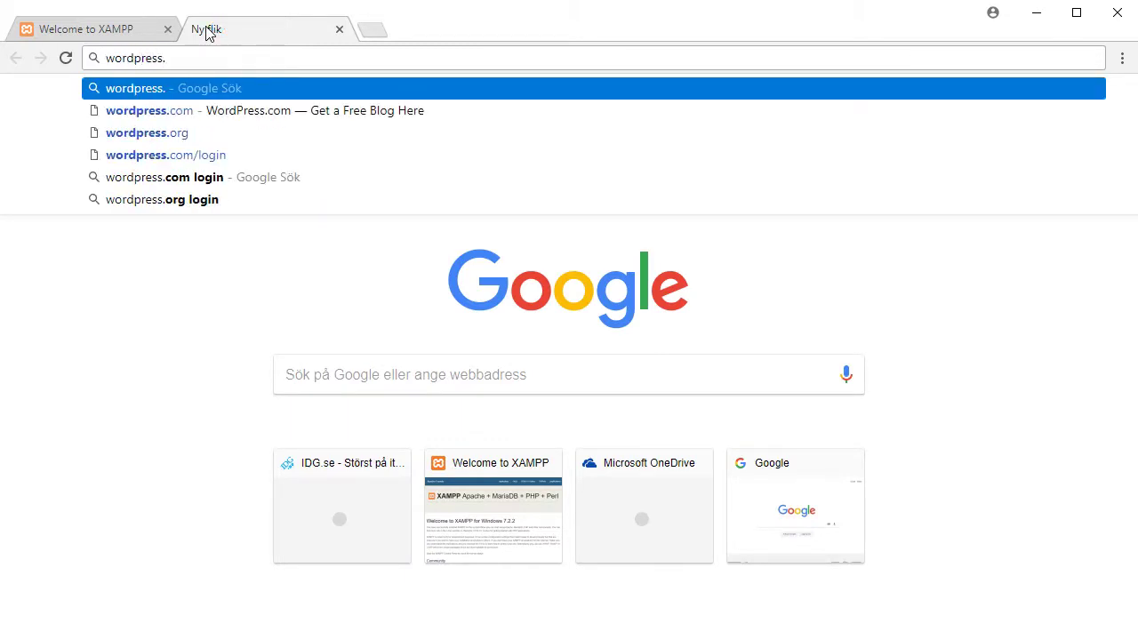
type("org")
key("Return")
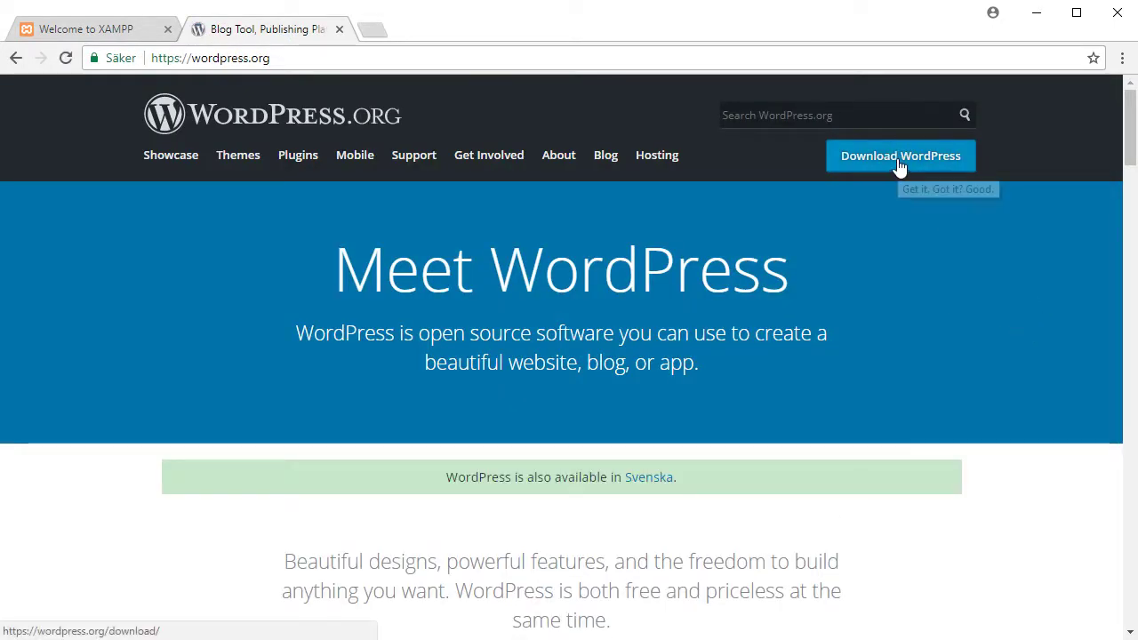
left_click(897, 158)
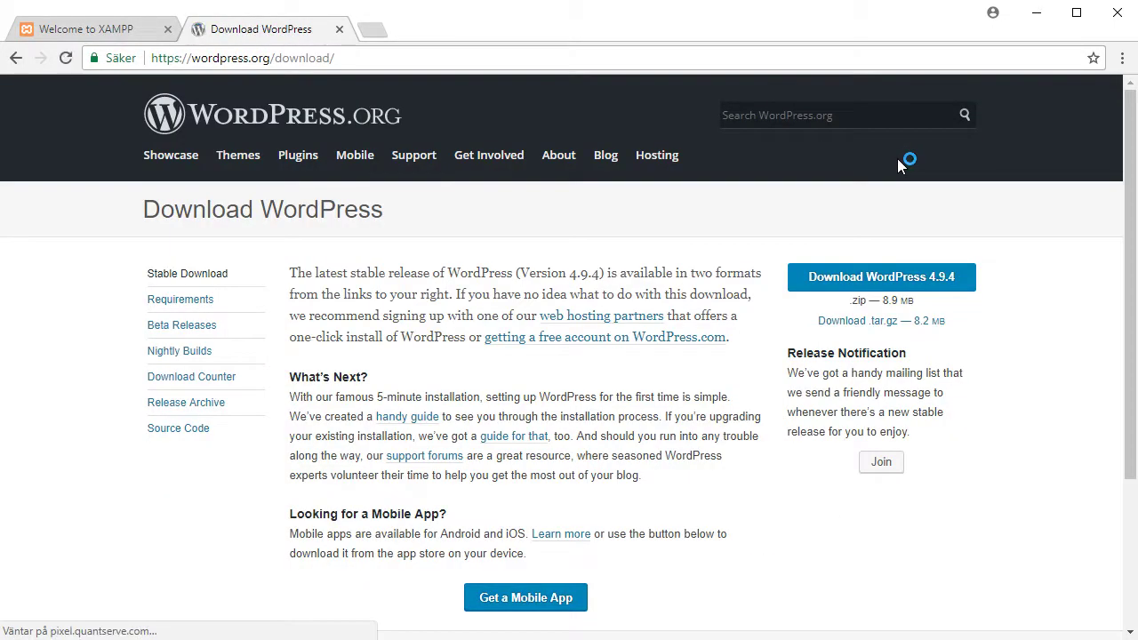
left_click(930, 283)
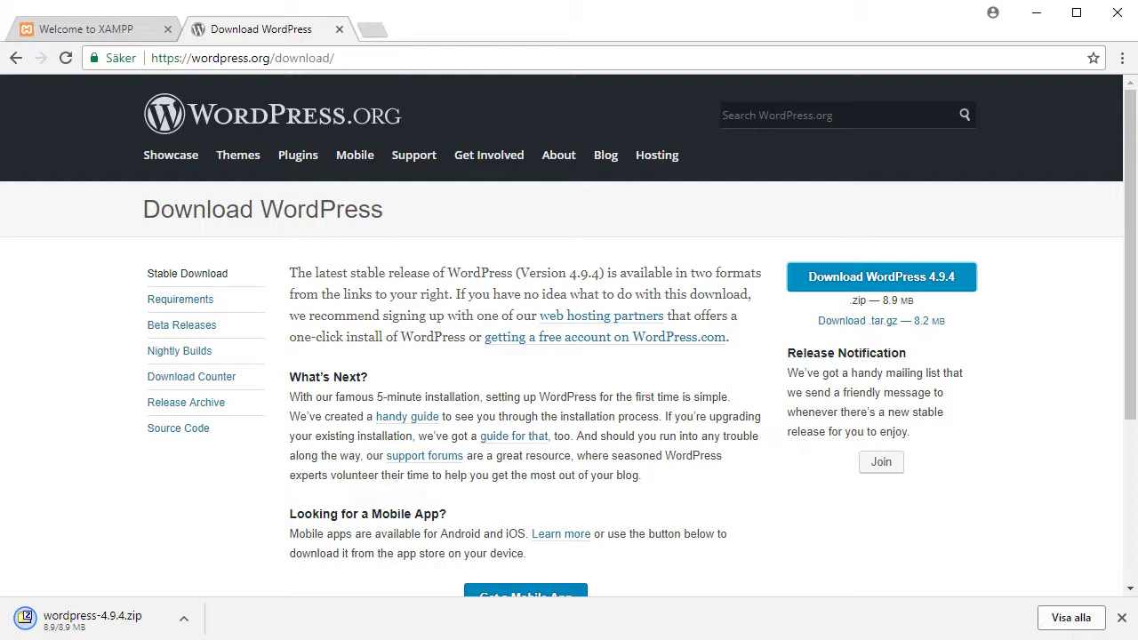
Open wordpress-4.9.4.zip from Downloads in 7-Zip
key("alt+Tab")
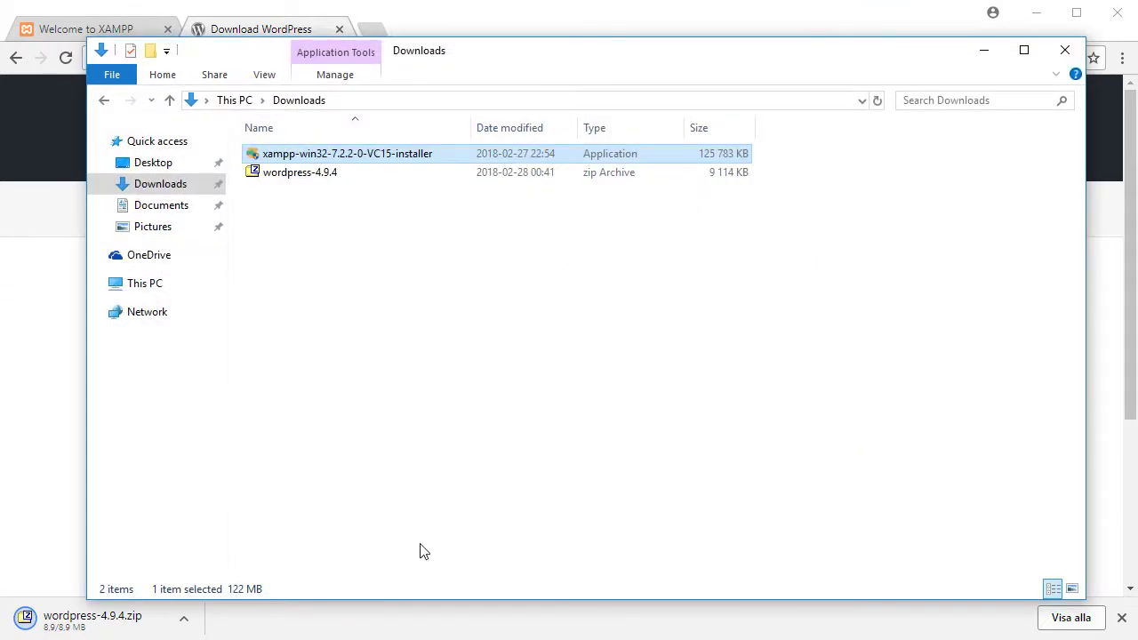
left_click(384, 264)
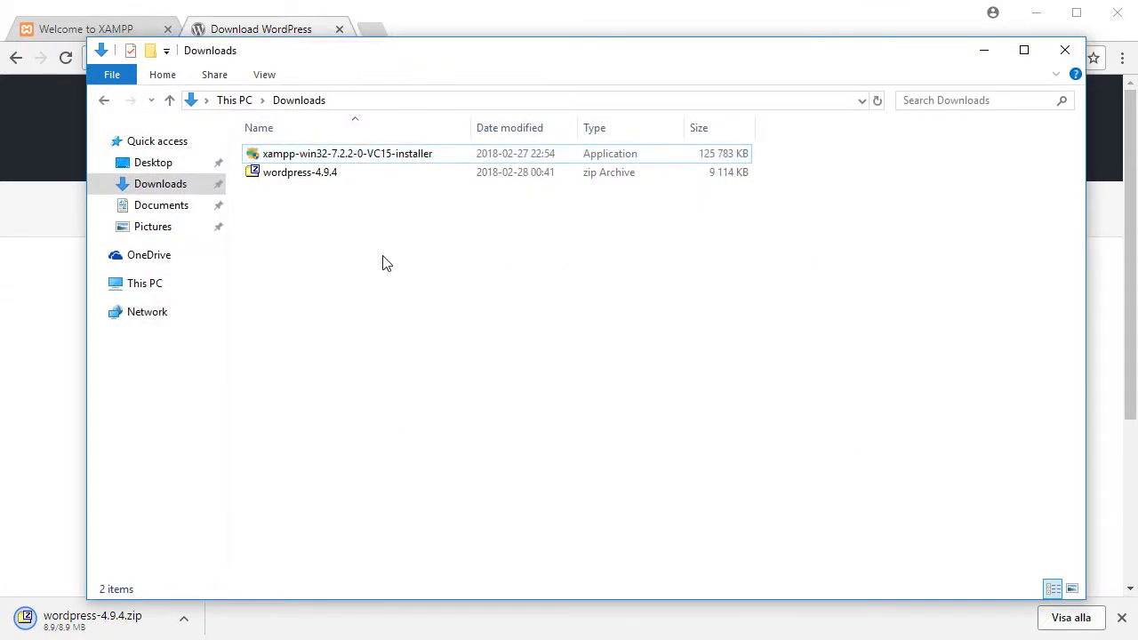
left_click(332, 175)
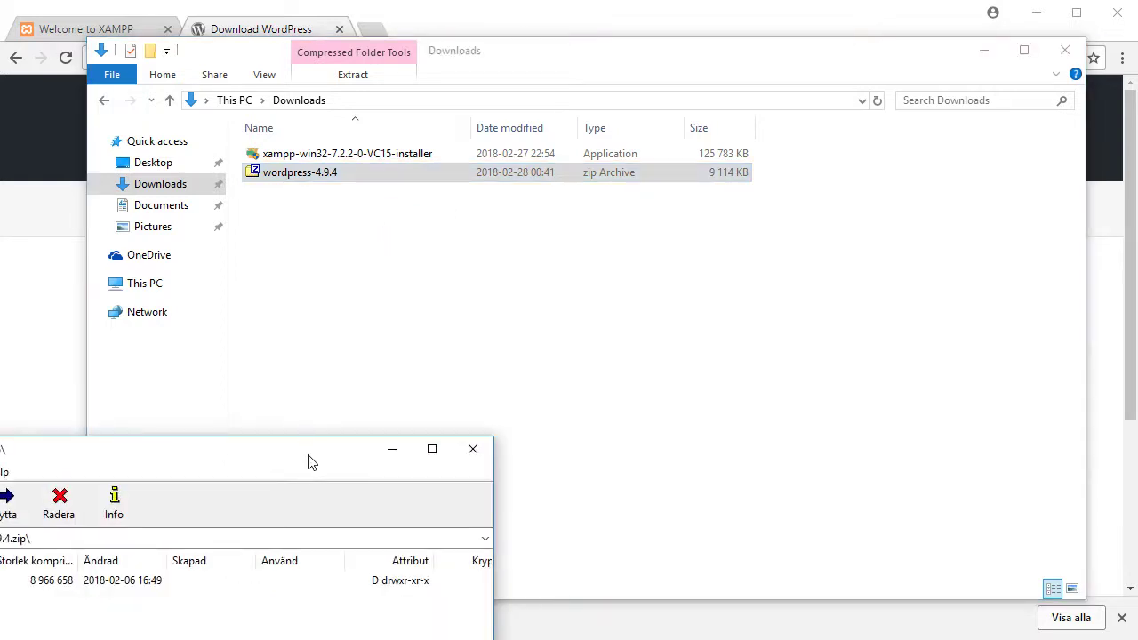
left_click_drag(310, 462, 922, 195)
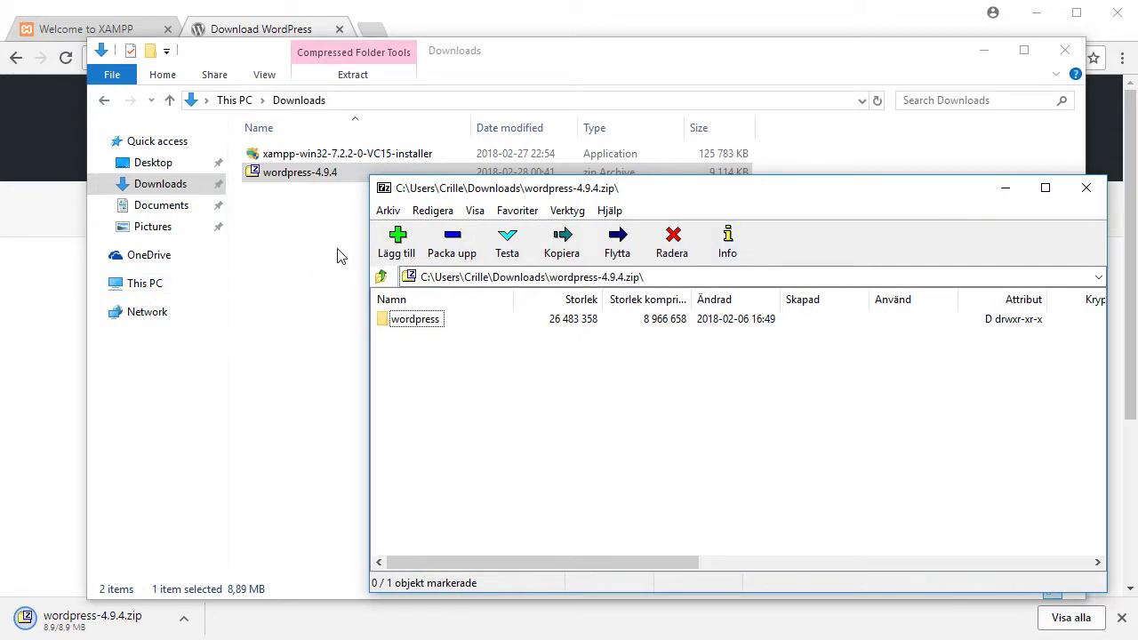
Browse File Explorer to C:\xampp\htdocs
left_click(337, 256)
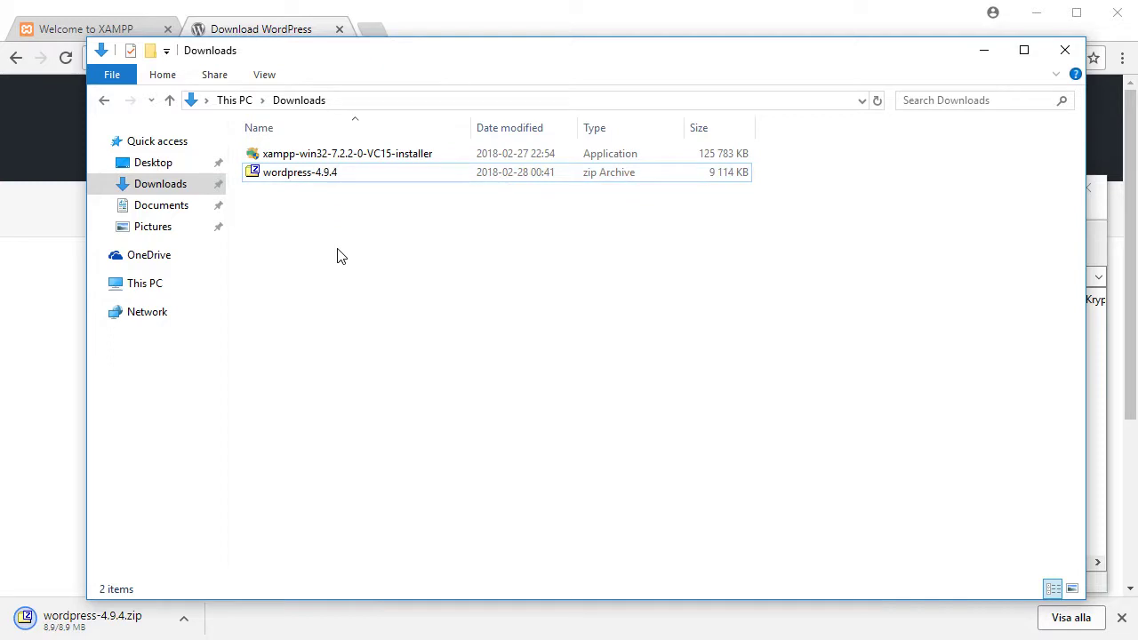
left_click(146, 284)
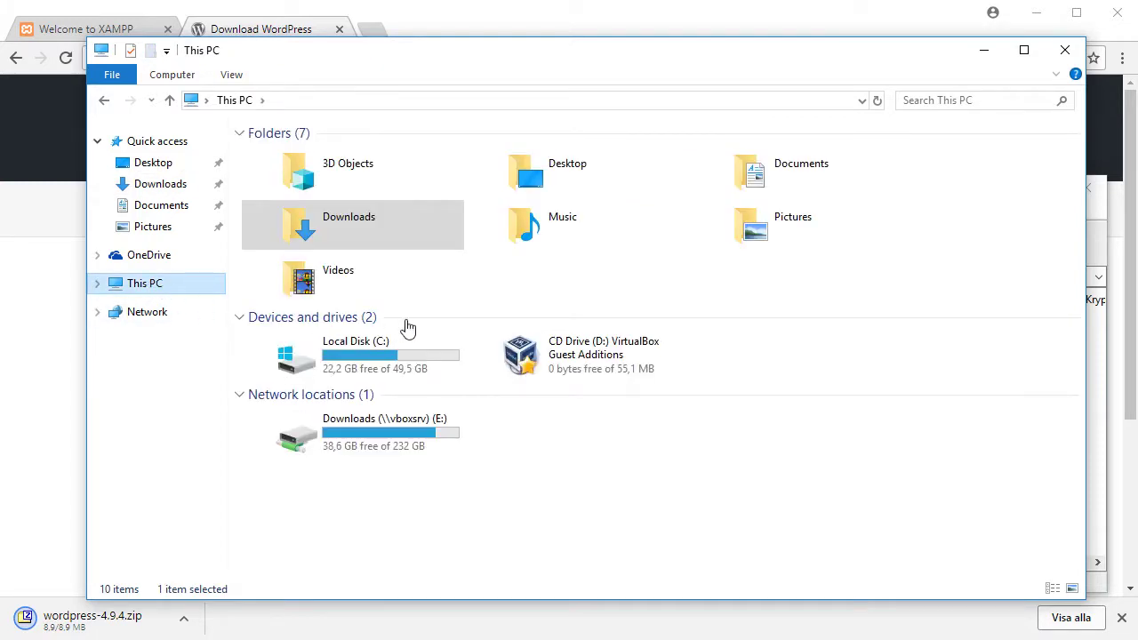
double_click(386, 357)
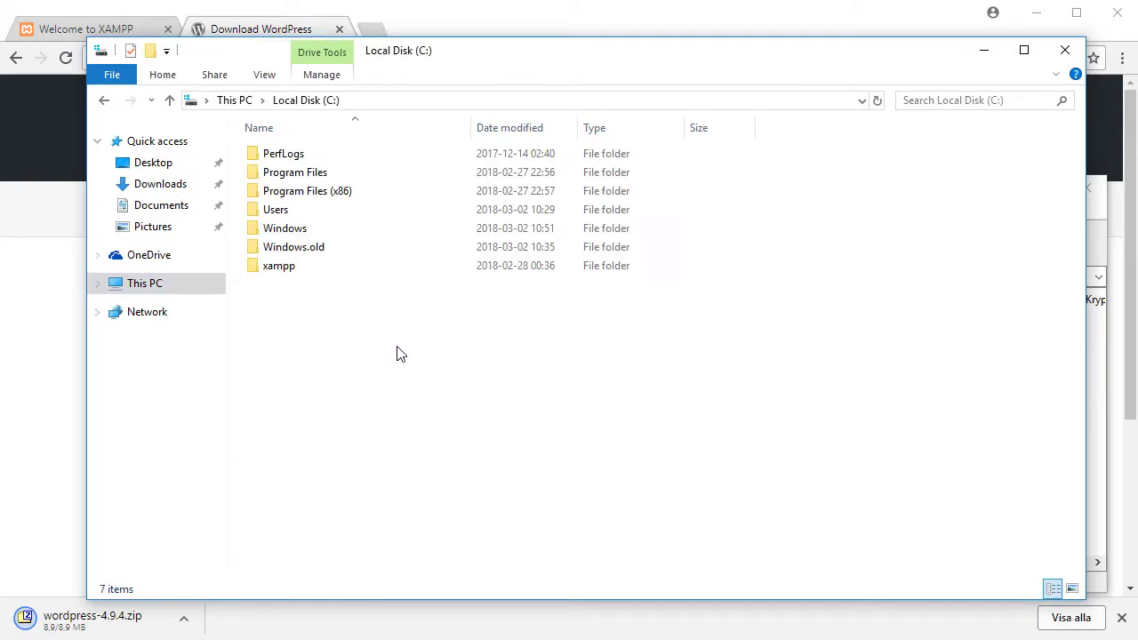
left_click(282, 275)
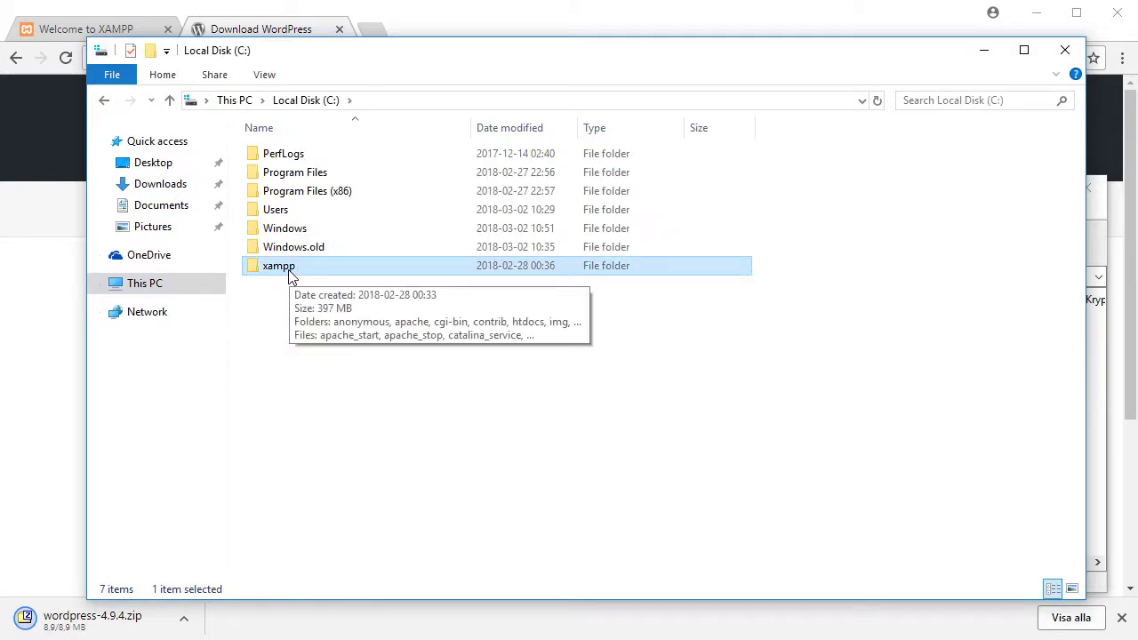
double_click(290, 275)
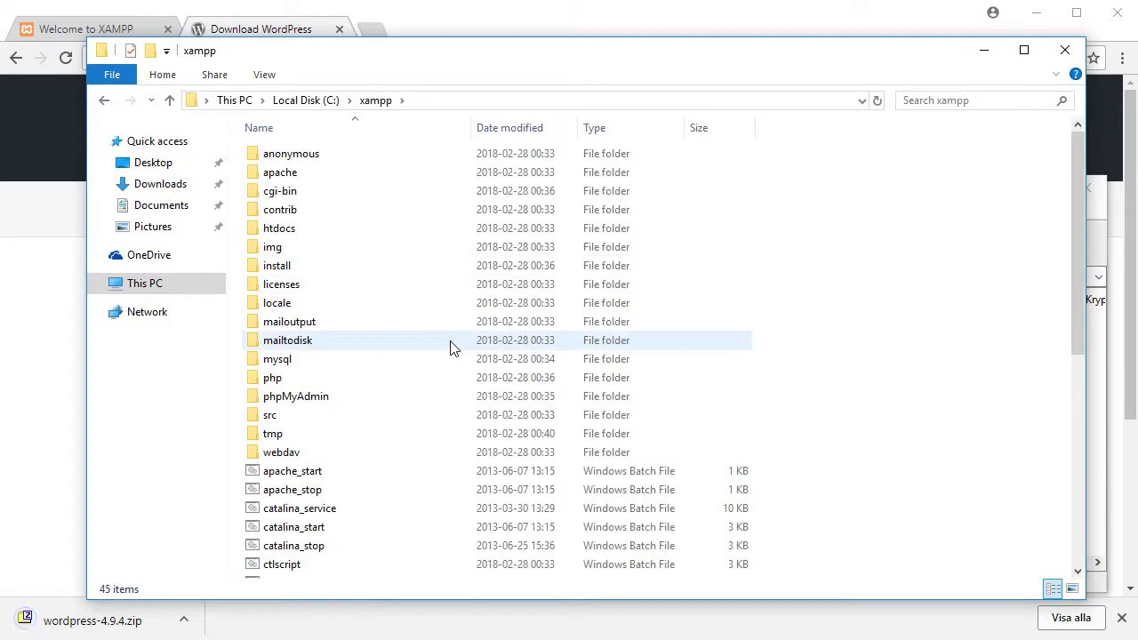
double_click(281, 232)
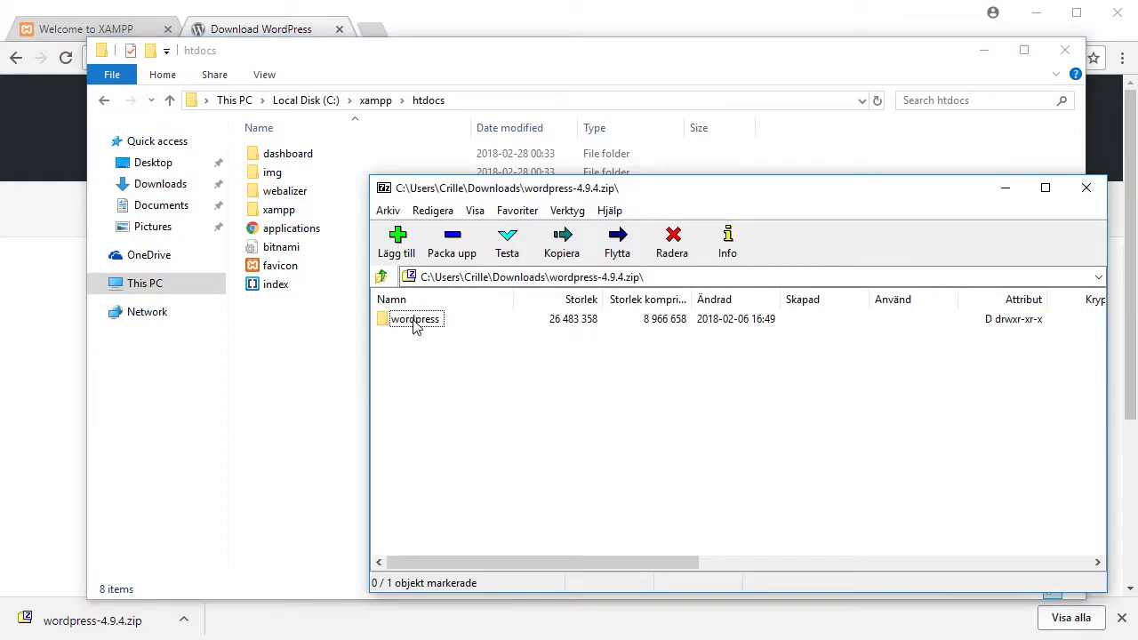
Copy the wordpress folder into C:\xampp\htdocs, check its wp- files, and return to Chrome
left_click_drag(415, 322, 289, 348)
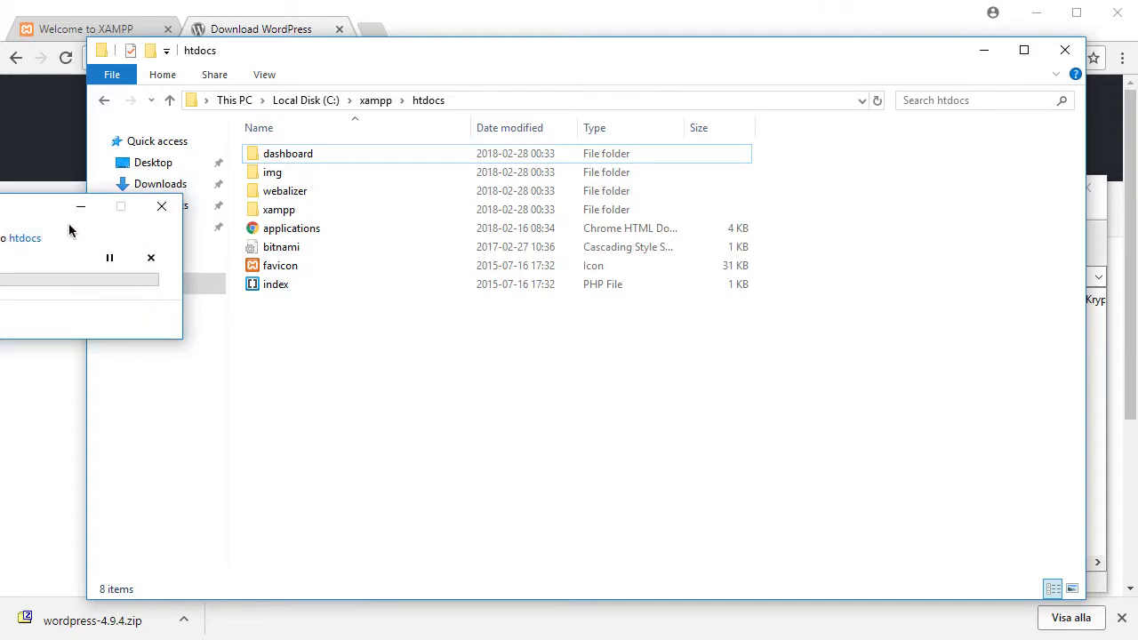
left_click_drag(17, 206, 714, 388)
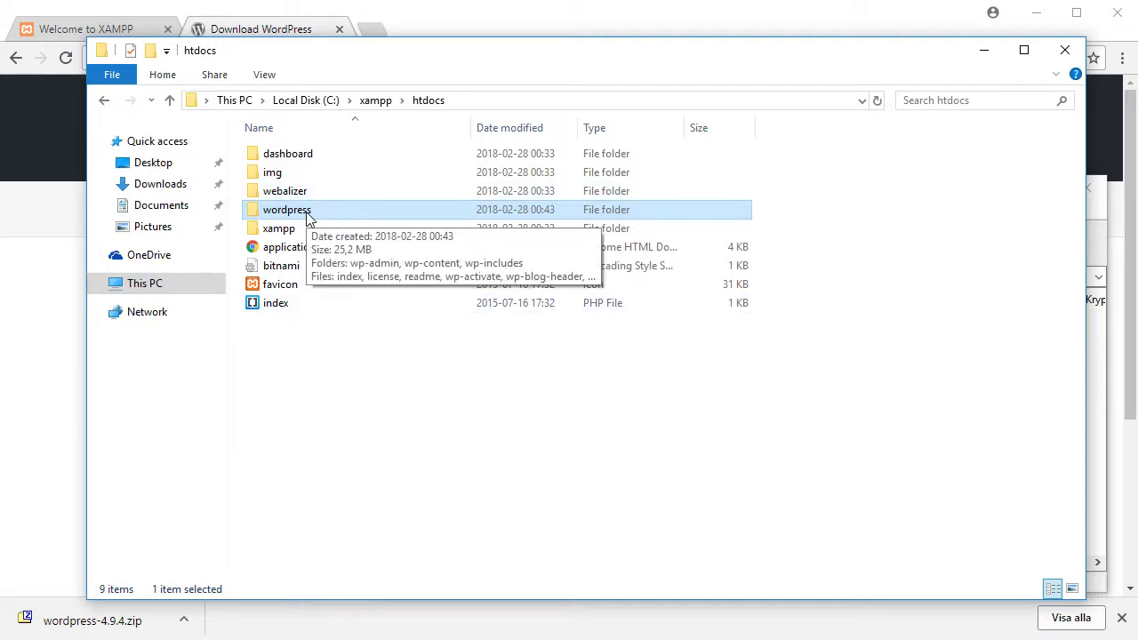
double_click(309, 218)
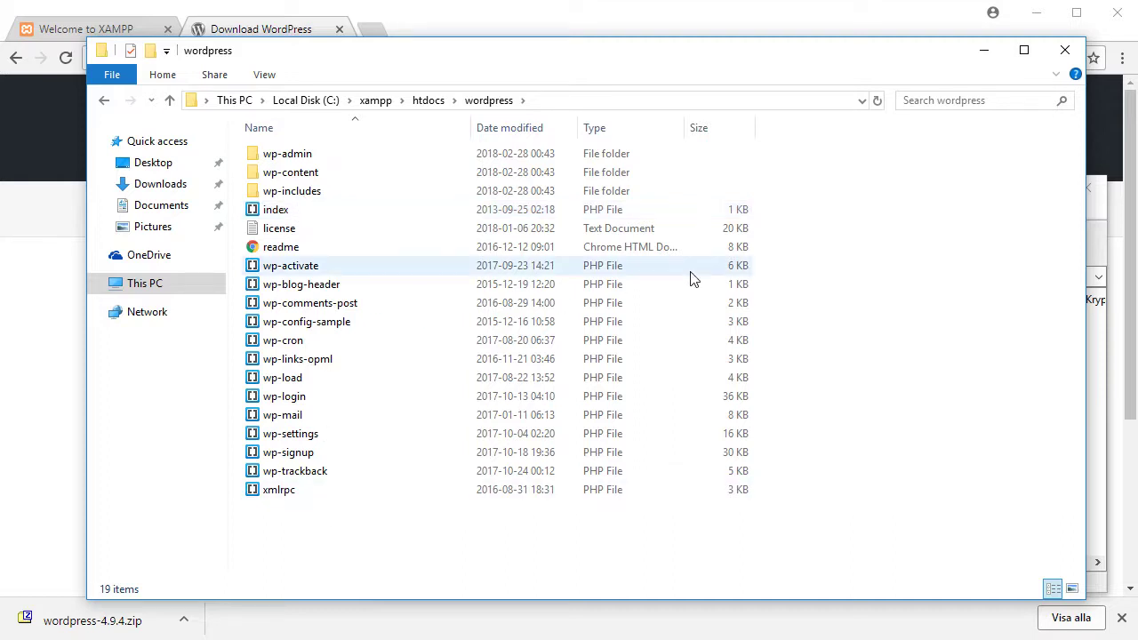
left_click(624, 29)
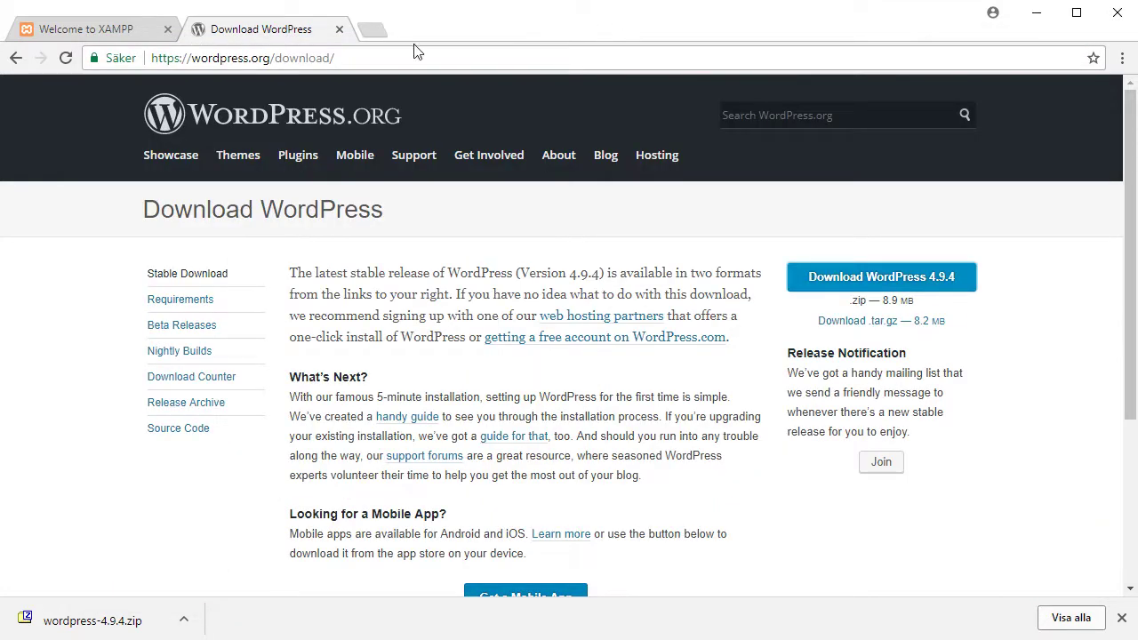
Close the WordPress download tab, point the address to localhost/wordpress, close 7-Zip, and show htdocs
left_click(338, 29)
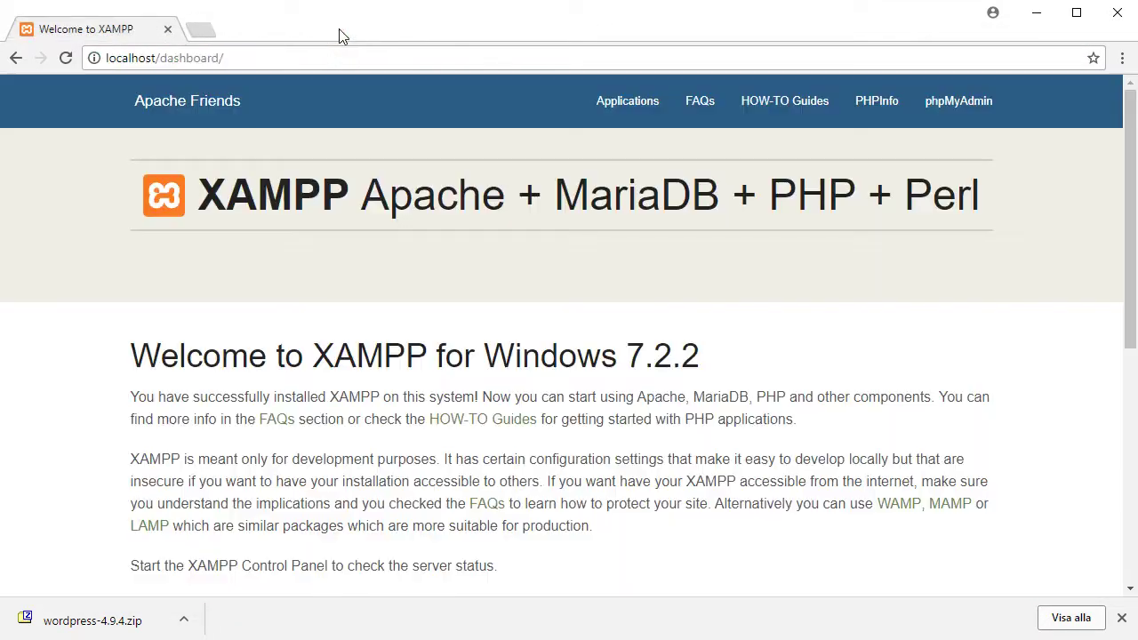
left_click_drag(161, 58, 341, 60)
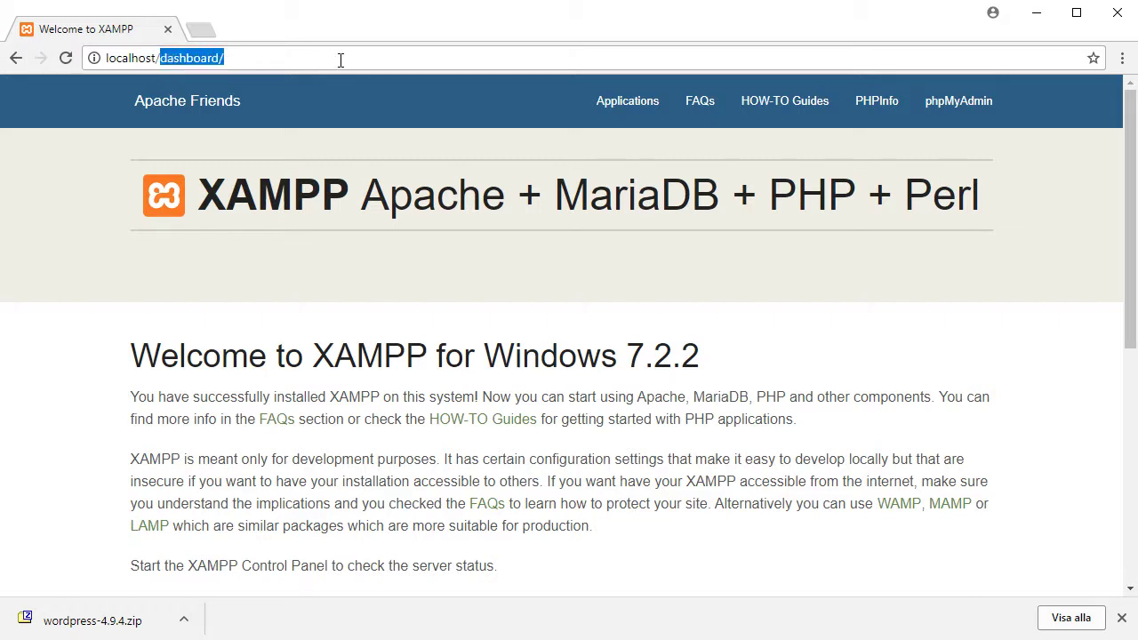
key("BackSpace")
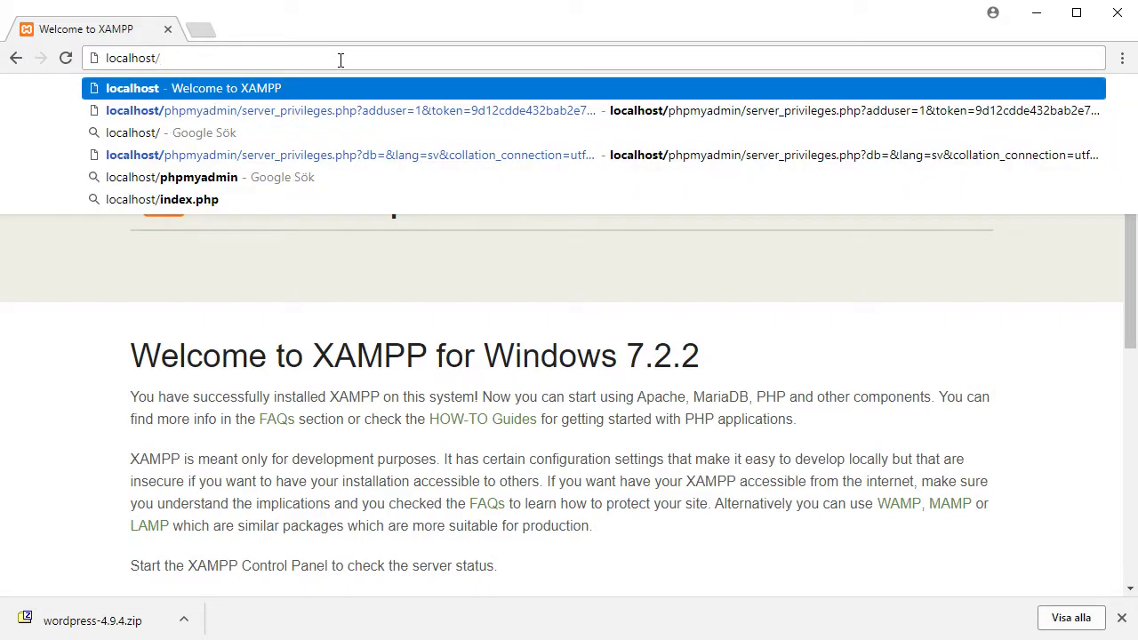
type("wordpress")
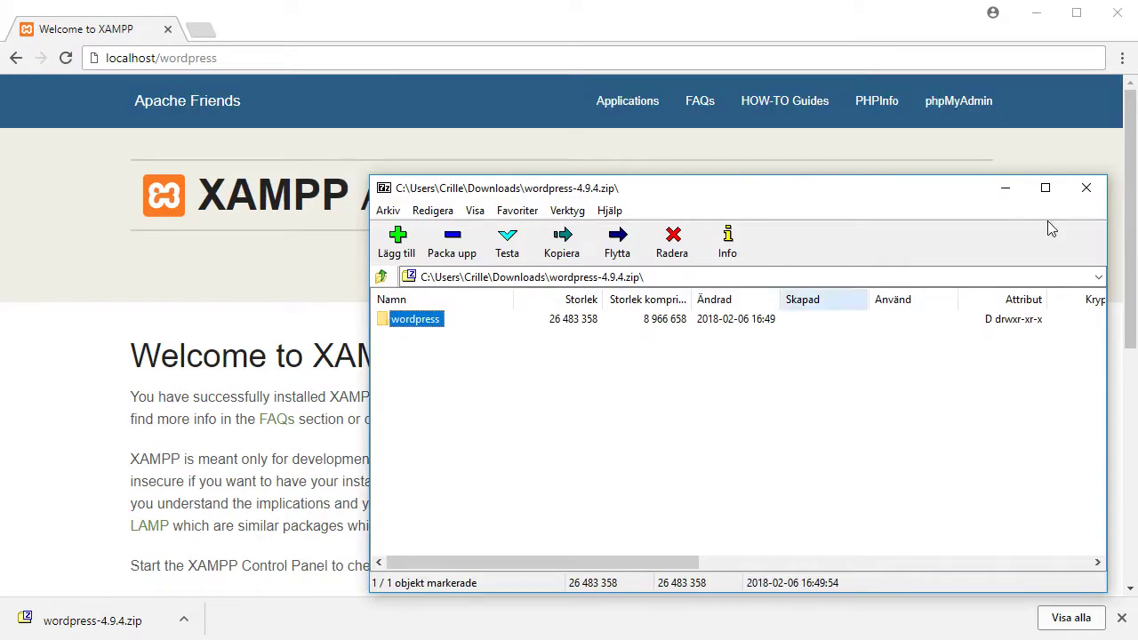
left_click(1093, 192)
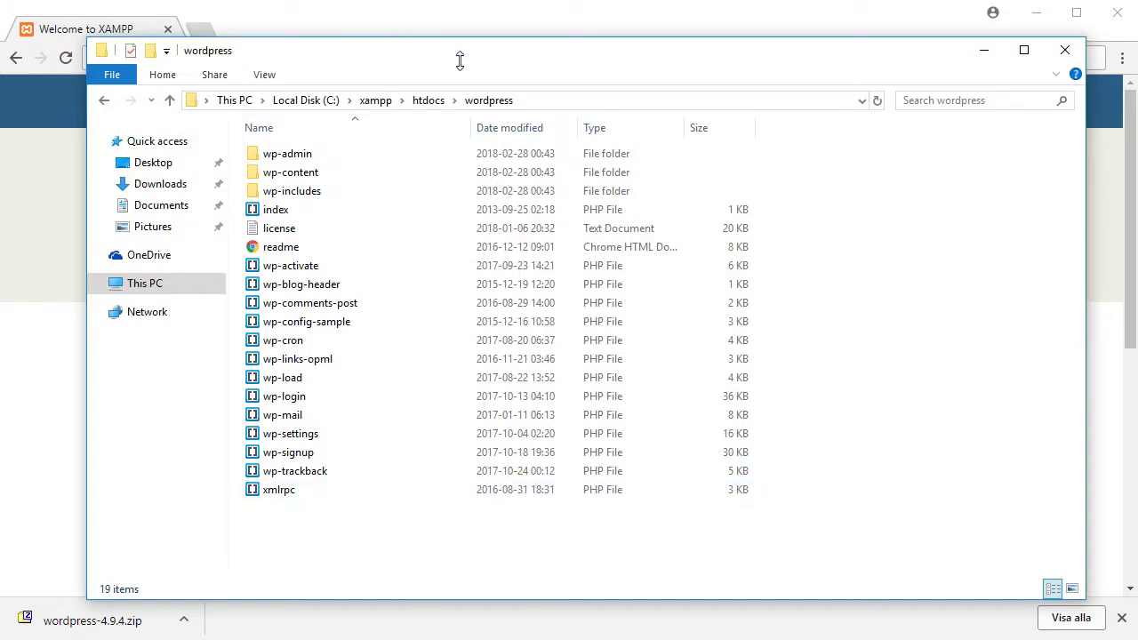
left_click(429, 101)
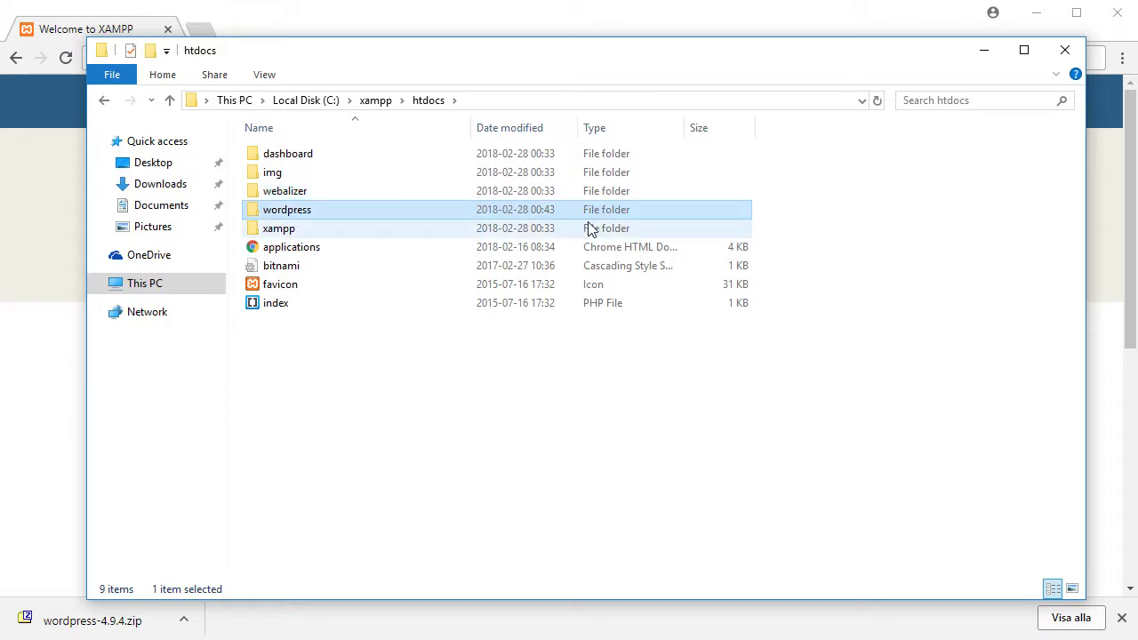
Rename the extracted wordpress folder in C:\xampp\htdocs to mysite
key("Return")
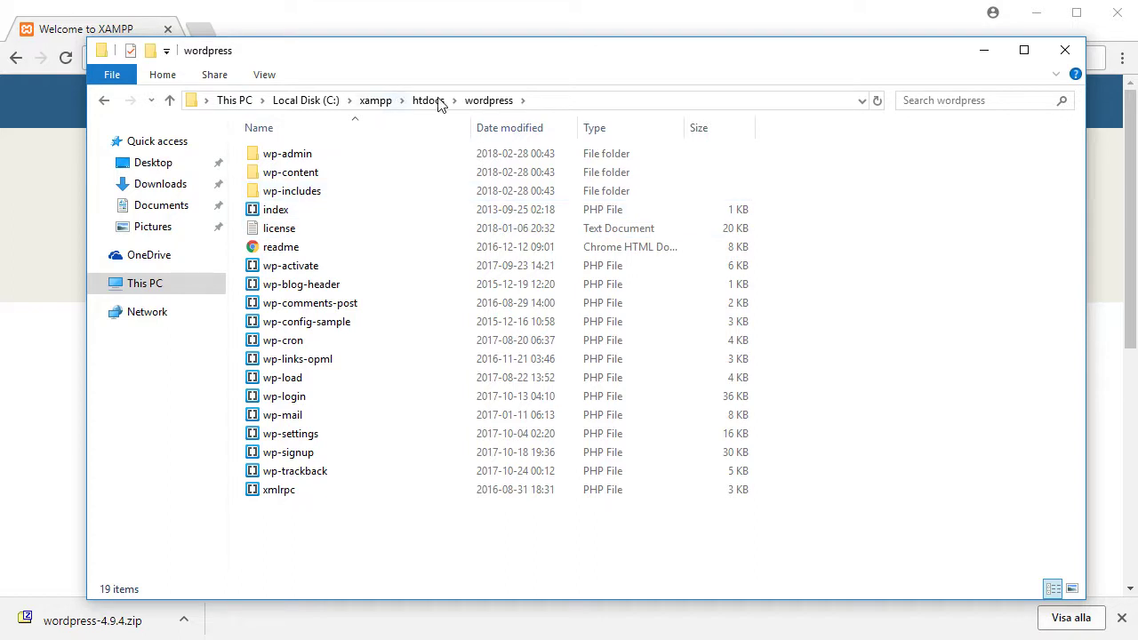
left_click(436, 102)
right_click(296, 216)
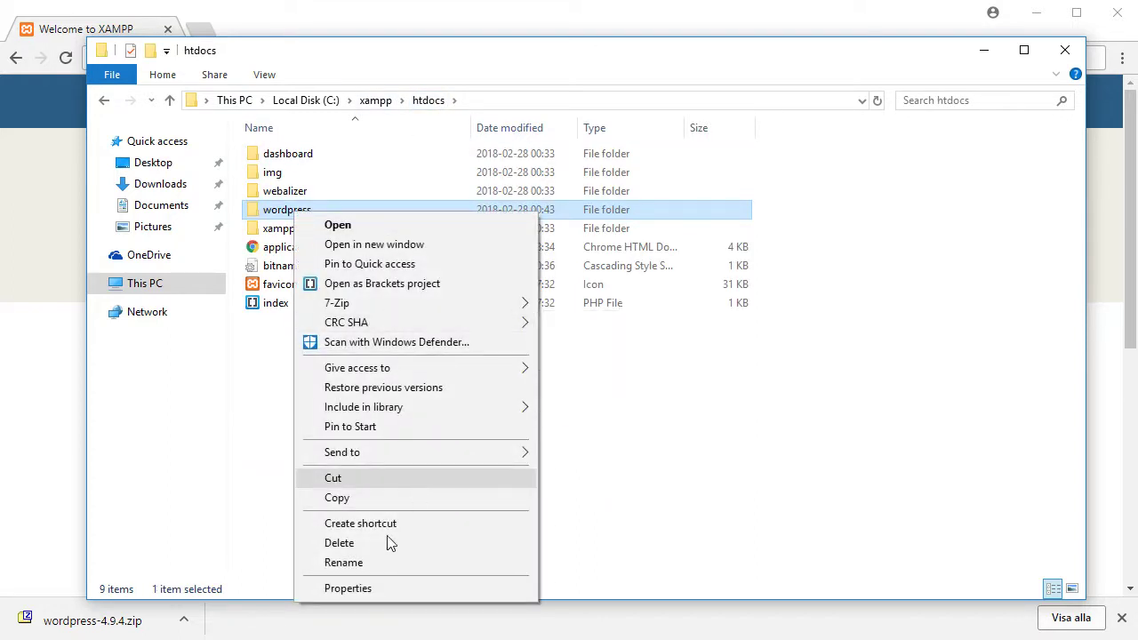
left_click(360, 562)
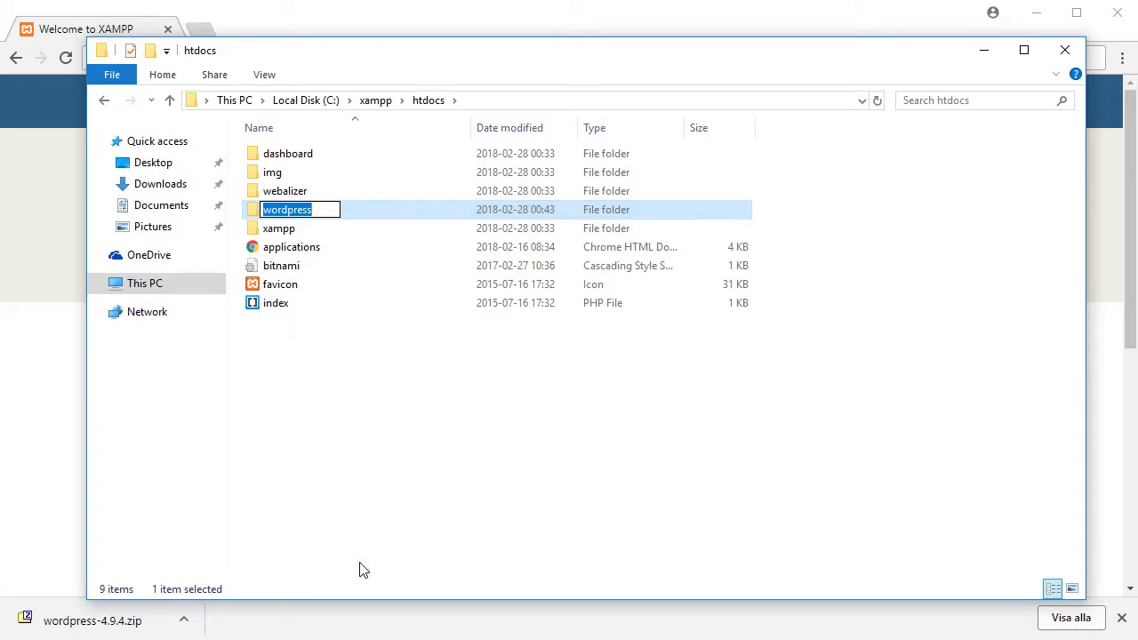
type("wor")
key("BackSpace")
key("BackSpace")
key("BackSpace")
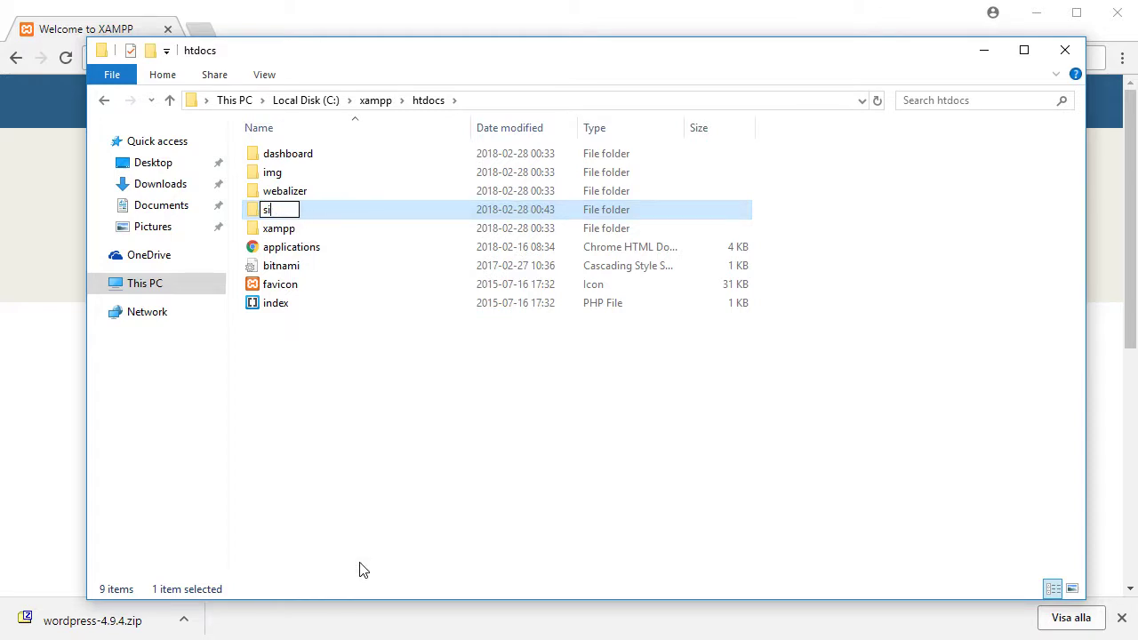
type("mysite")
key("Return")
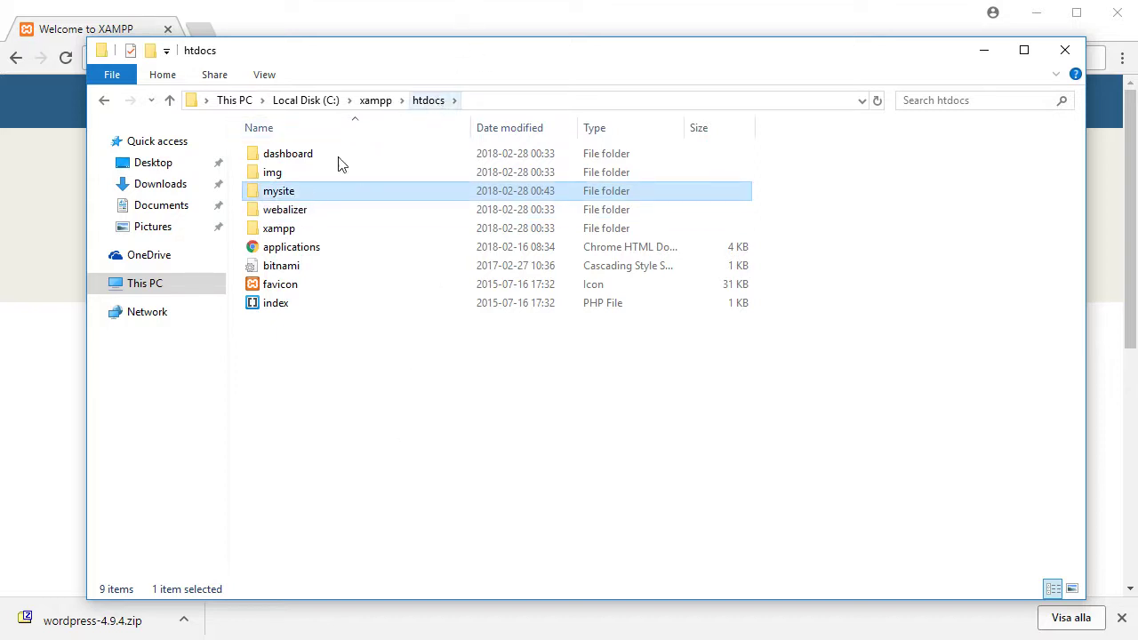
Load localhost/mysite in the browser to start WordPress setup
left_click(445, 23)
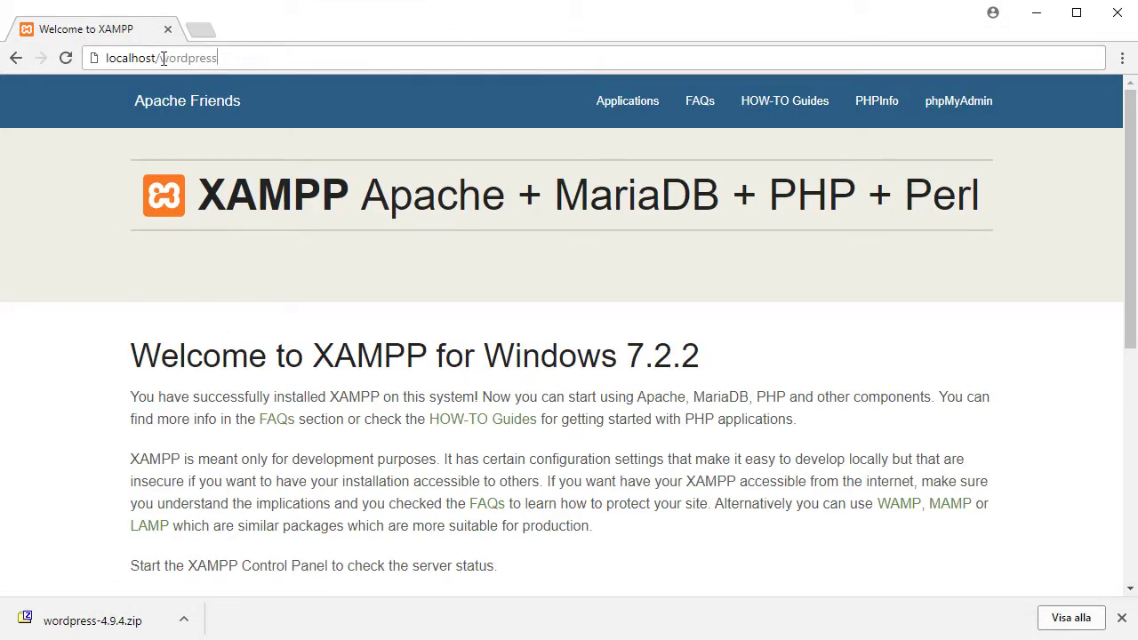
left_click_drag(161, 58, 374, 53)
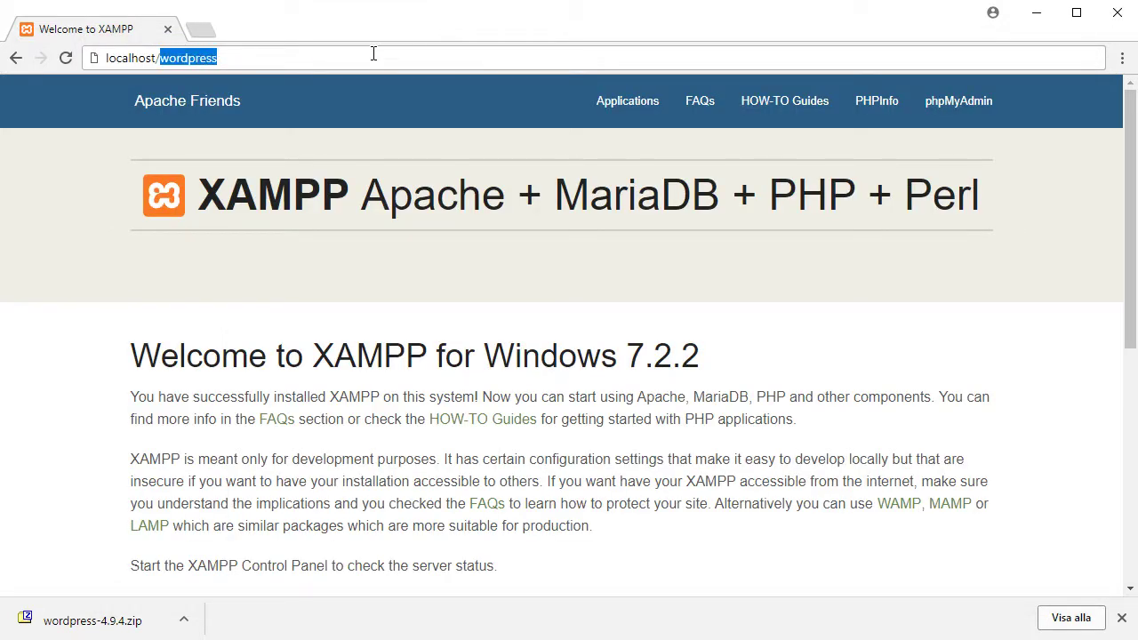
type("mysite")
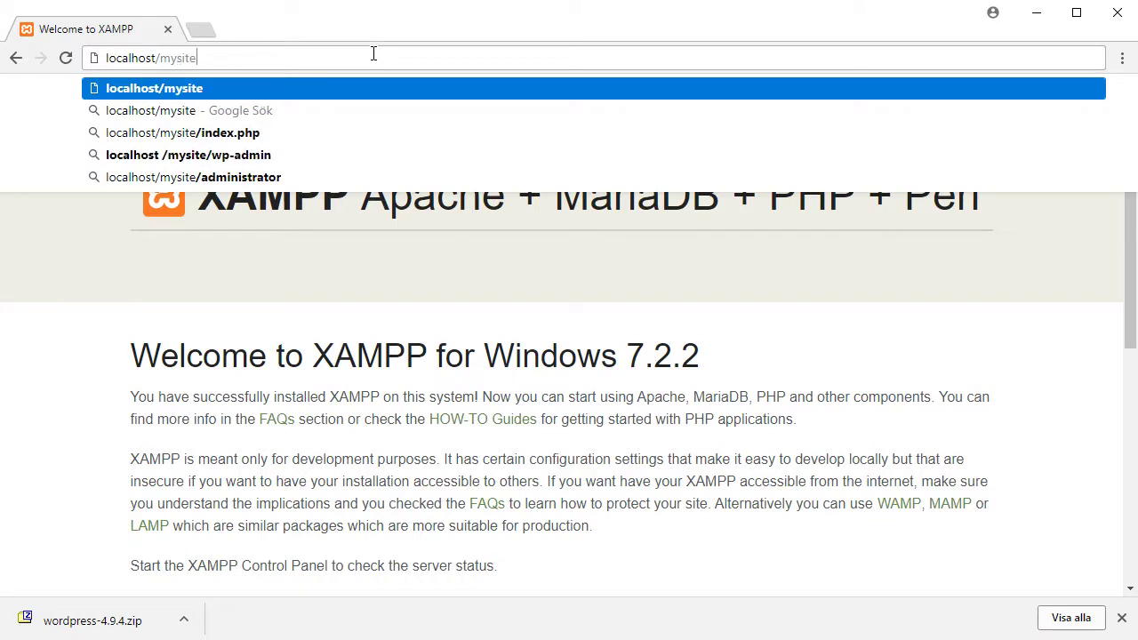
key("Return")
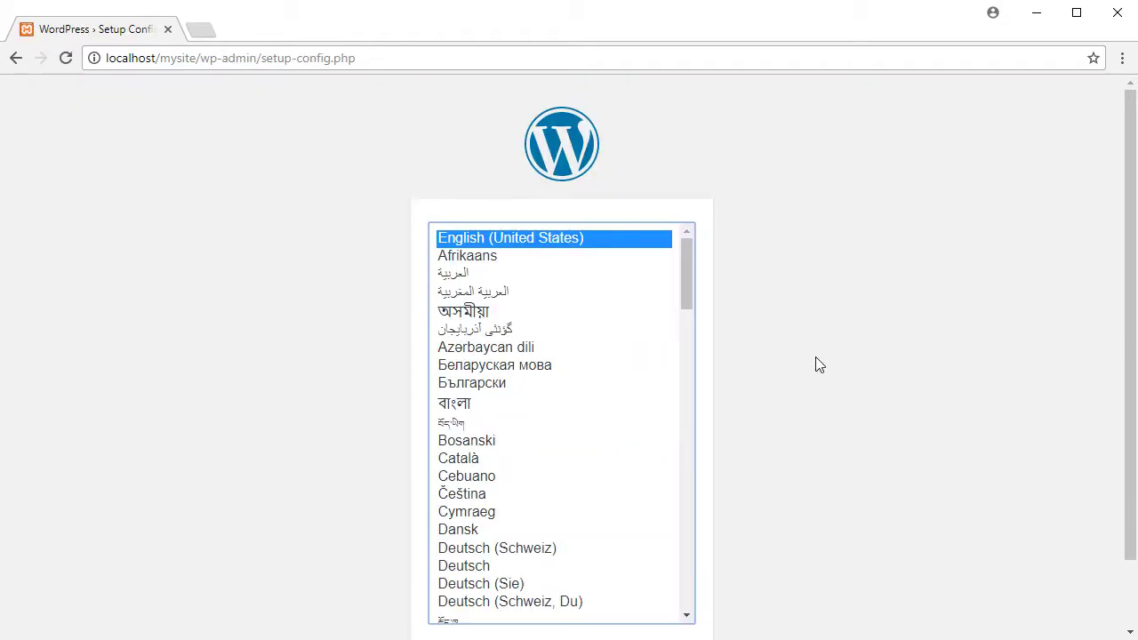
Continue setup in English (United States) and proceed to the database connection form
left_click_drag(689, 281, 700, 331)
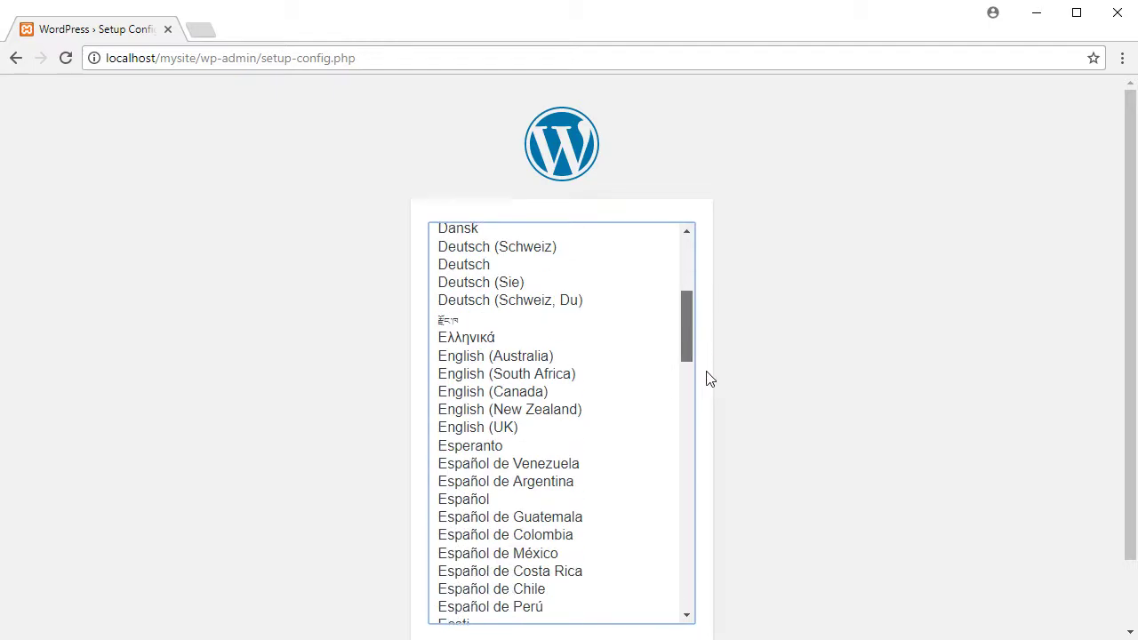
left_click_drag(709, 379, 738, 146)
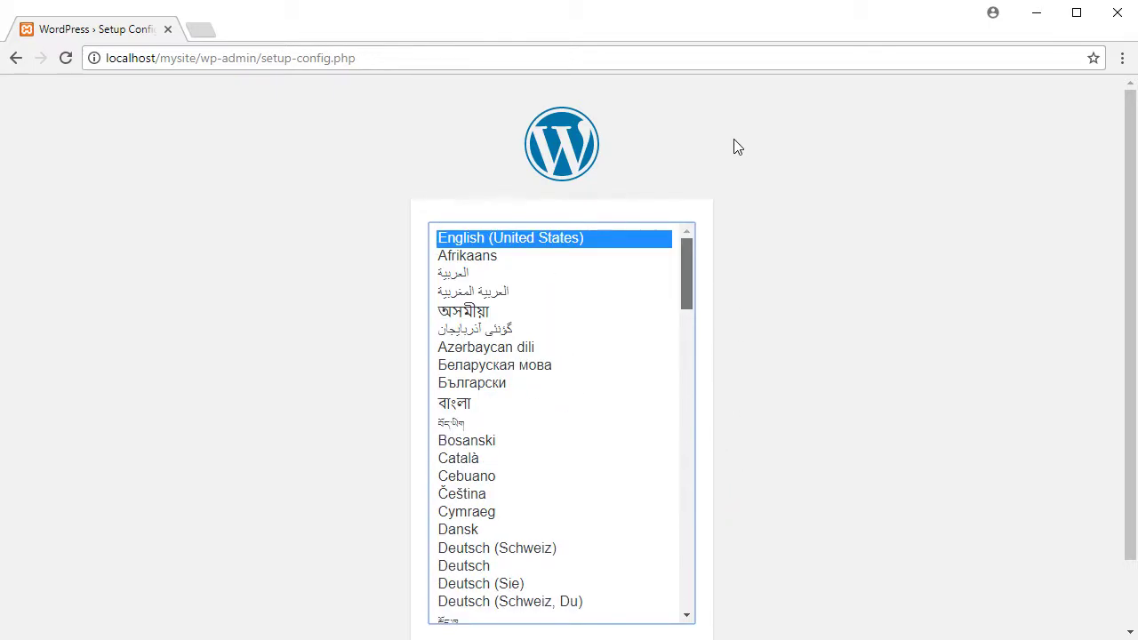
scroll(826, 327, "down", 2)
left_click(821, 328)
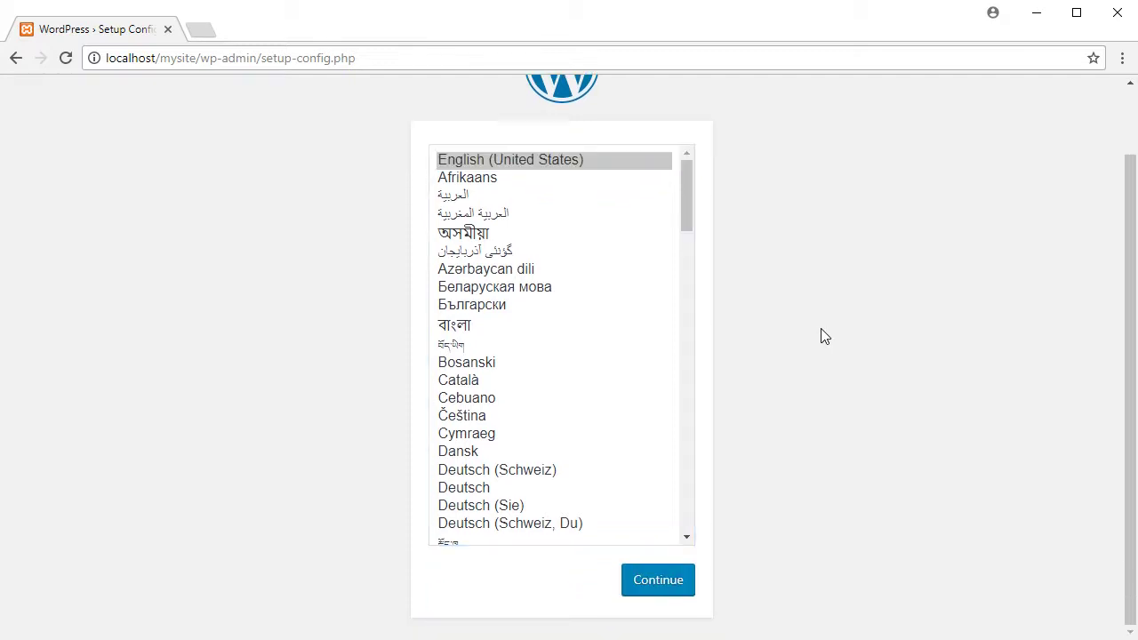
left_click(663, 591)
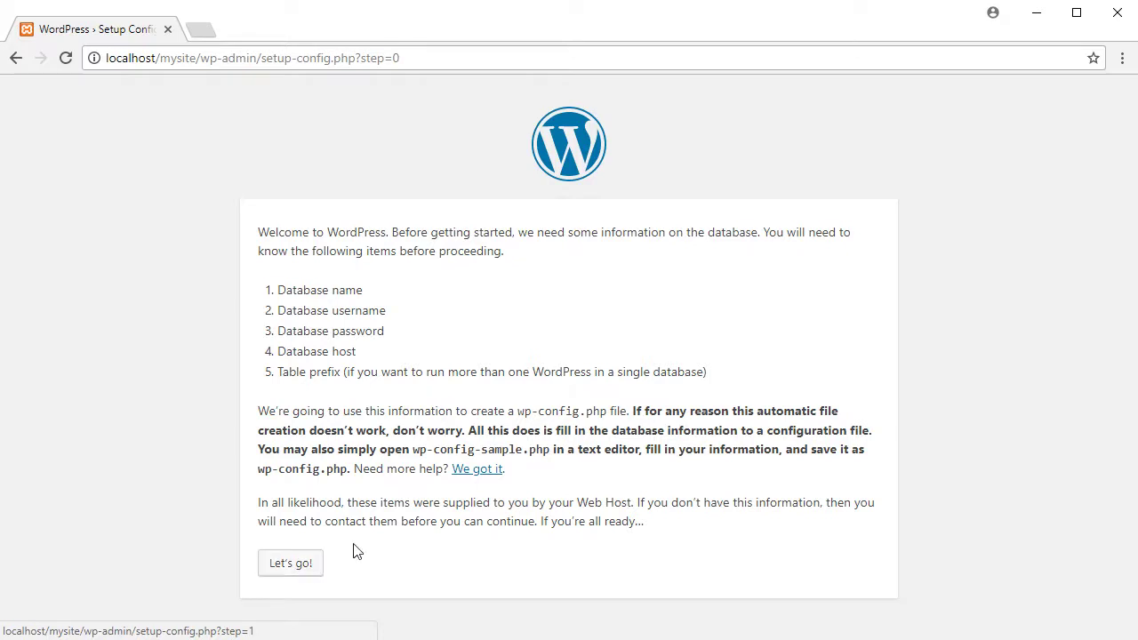
left_click(296, 567)
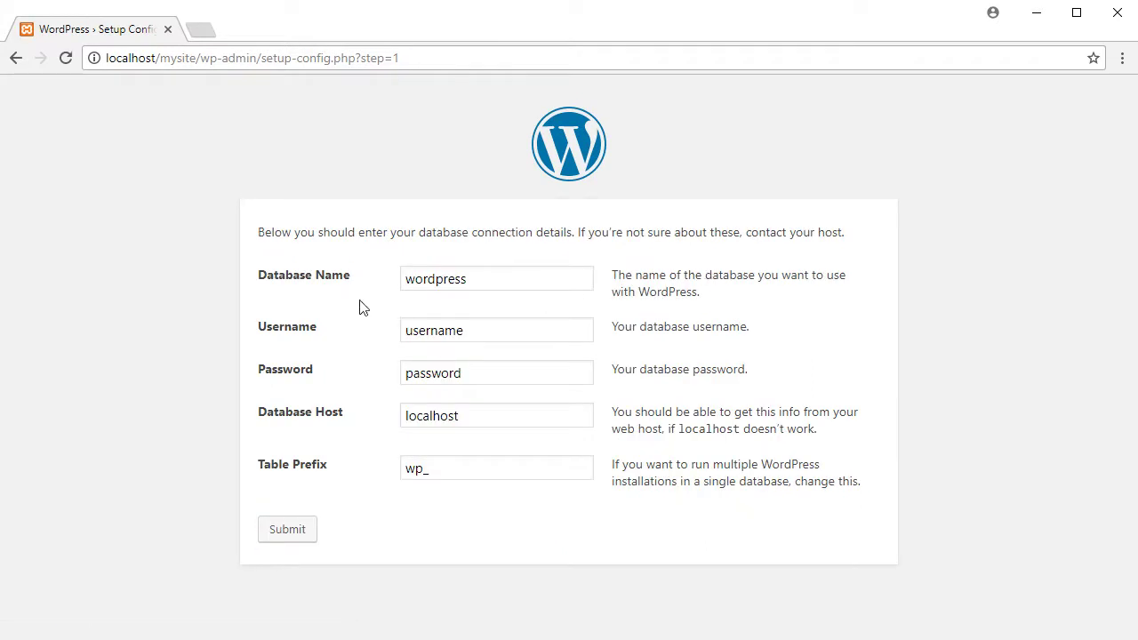
Replace the default database name, set username webguy, and enter the database password
left_click_drag(495, 279, 361, 285)
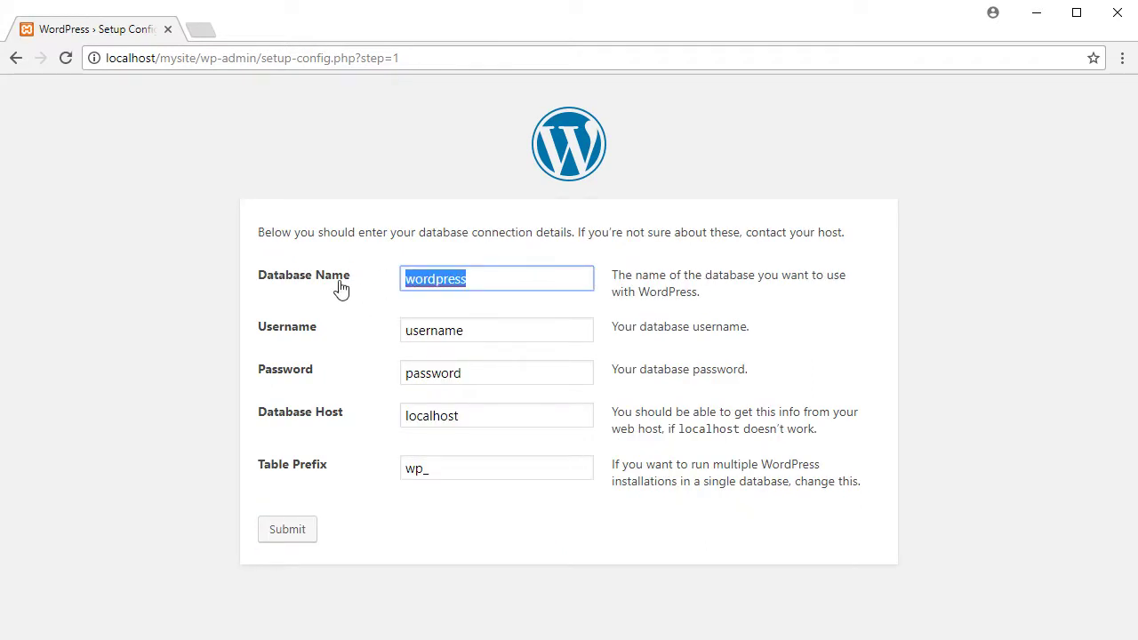
type("webguy")
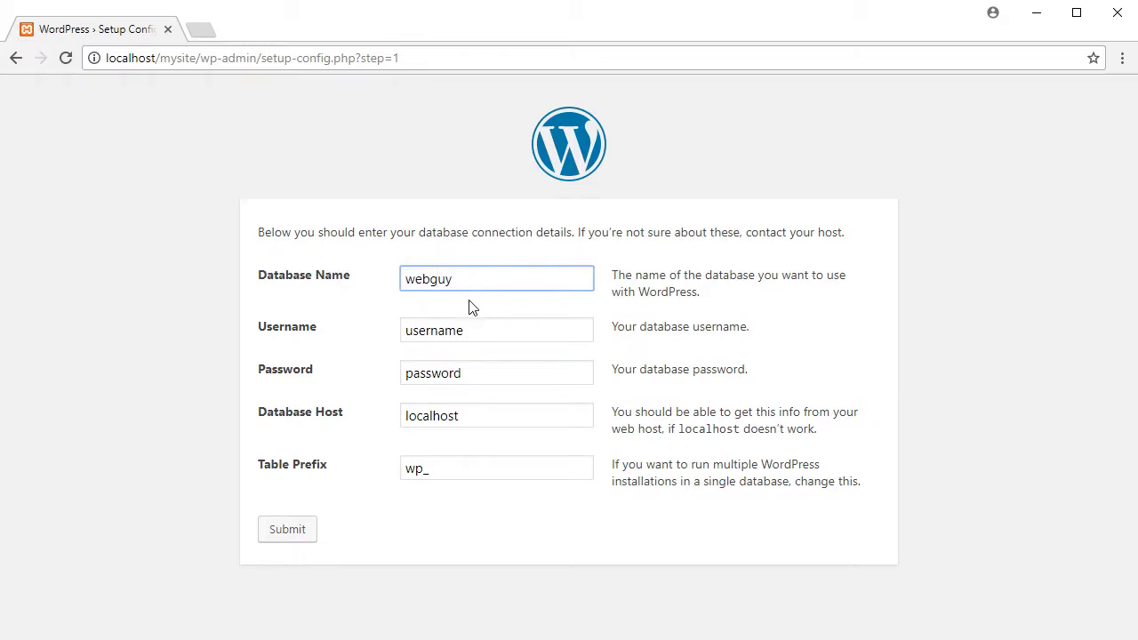
left_click(446, 329)
left_click_drag(446, 330, 361, 335)
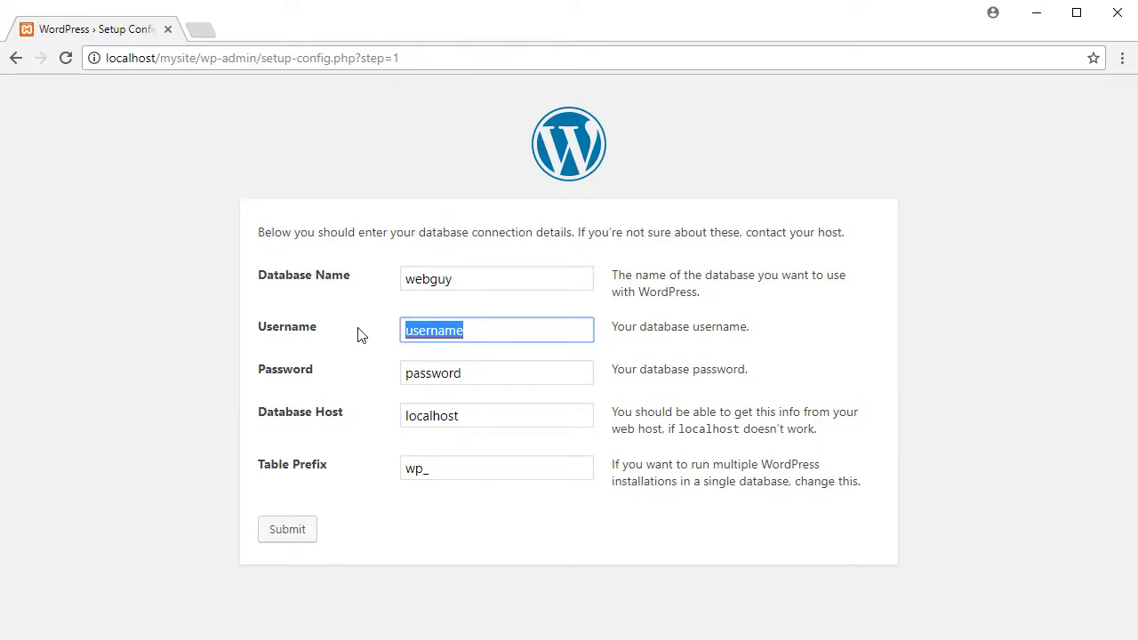
type("webg")
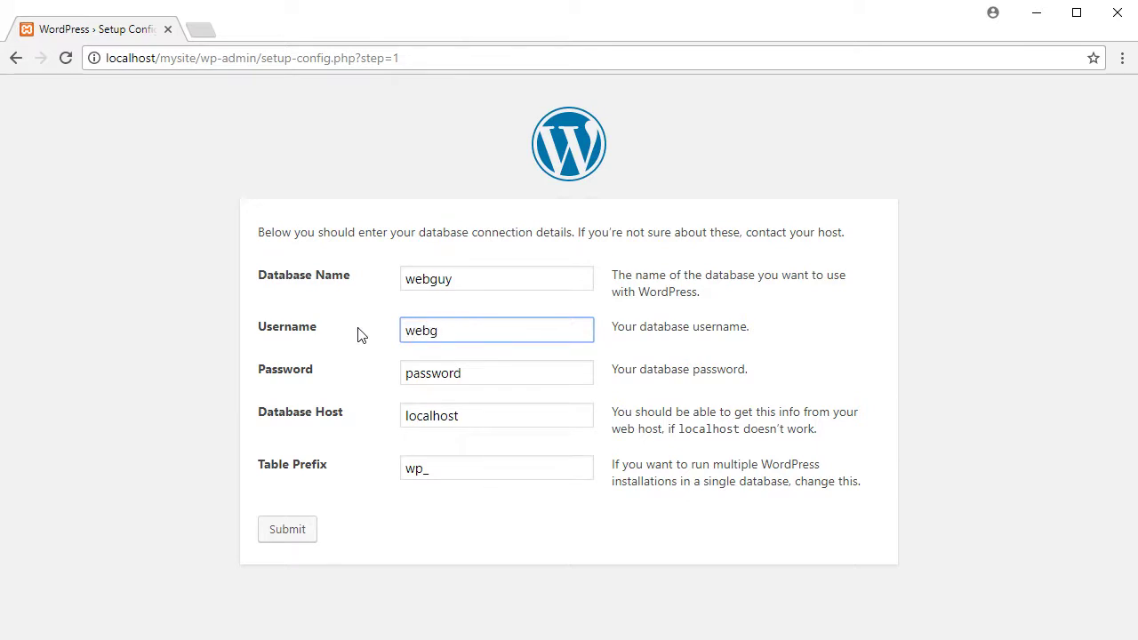
type("uy")
left_click_drag(482, 373, 348, 373)
type("we")
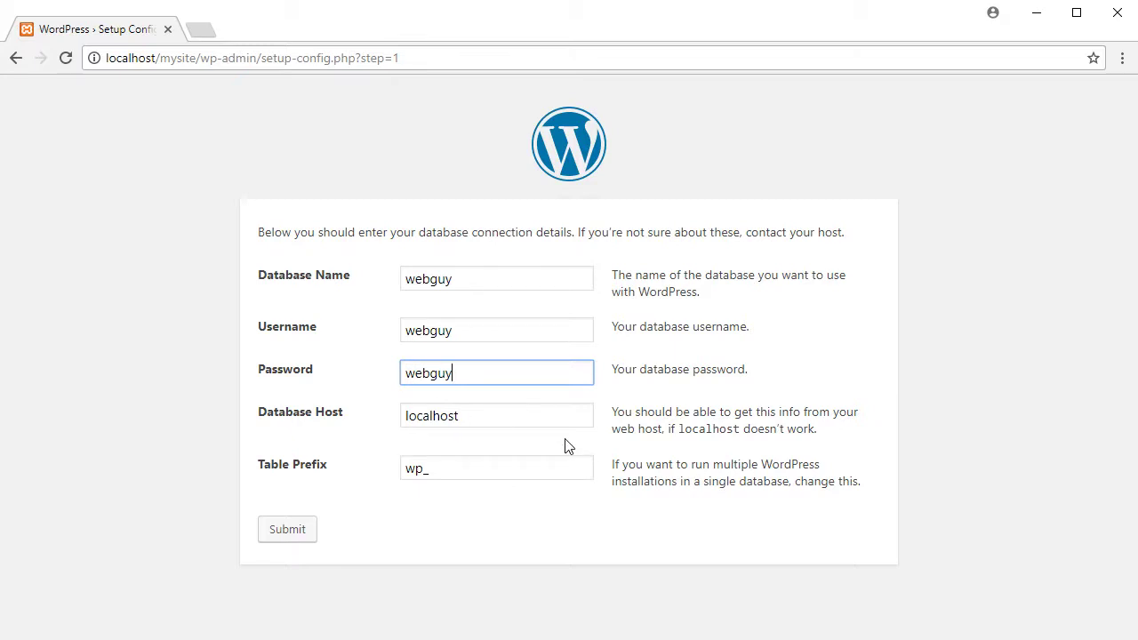
left_click(472, 416)
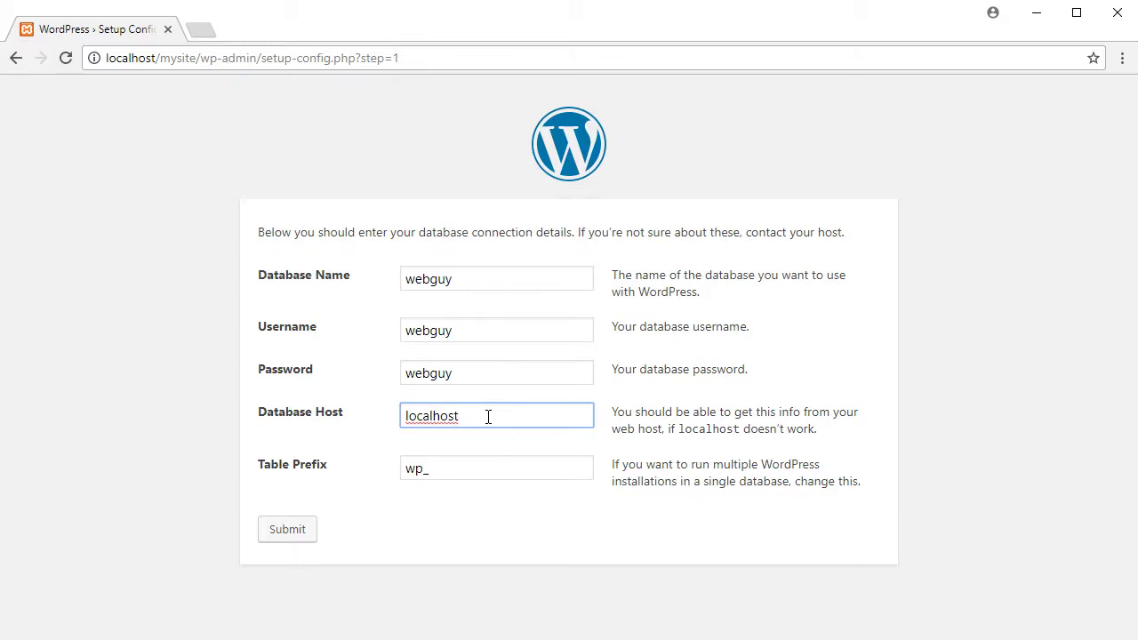
Submit the details, return to the form after the connection error, and open a new tab
left_click(425, 480)
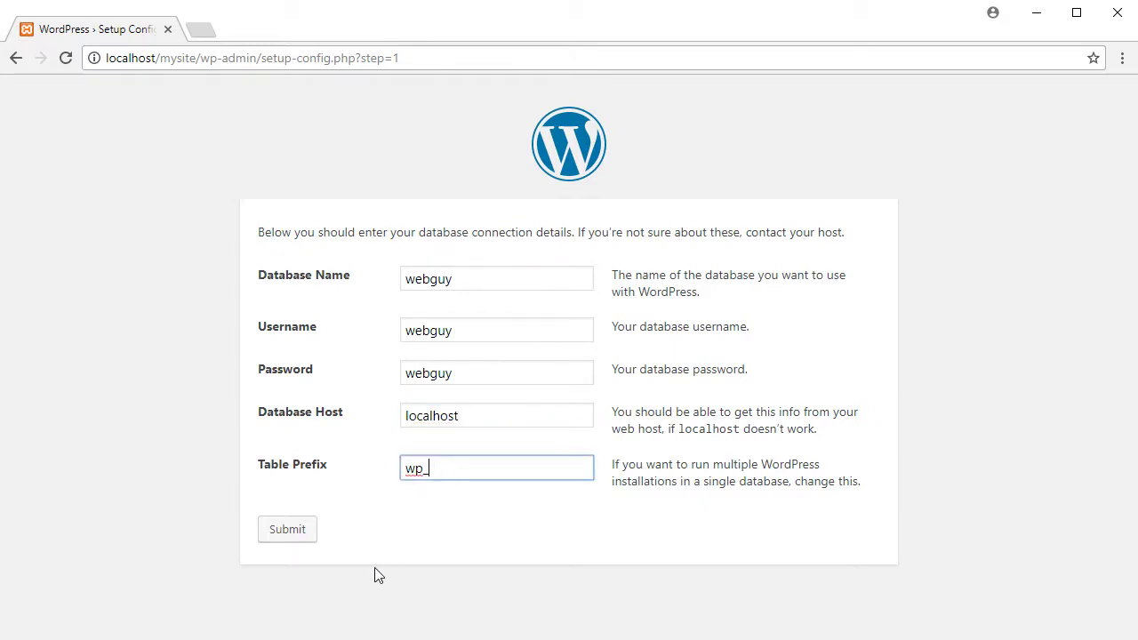
left_click(297, 535)
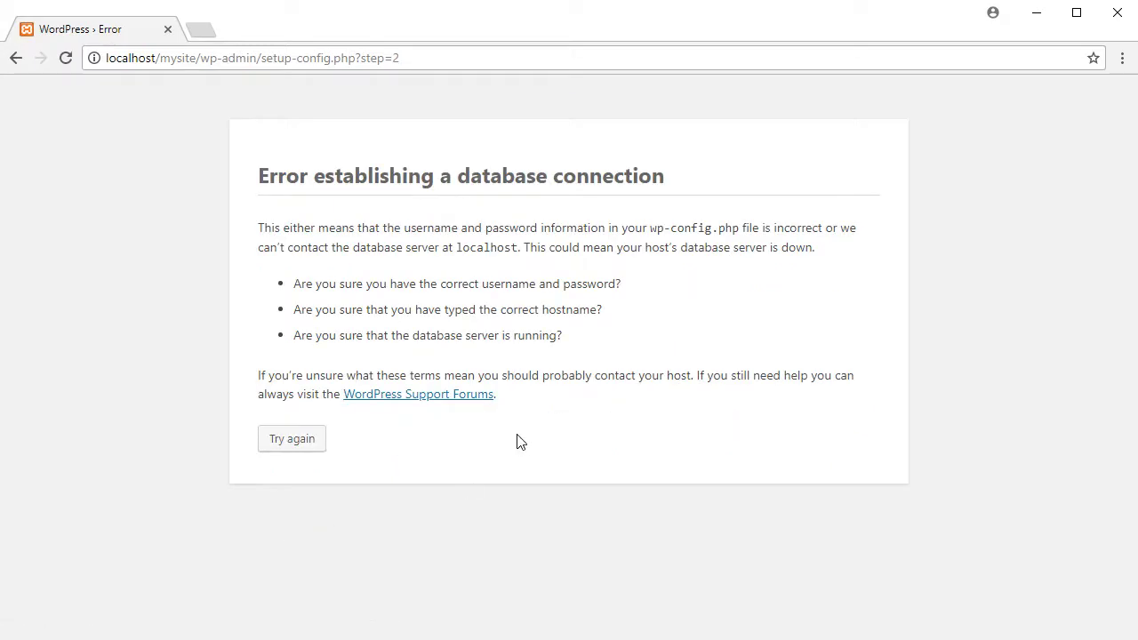
left_click(289, 440)
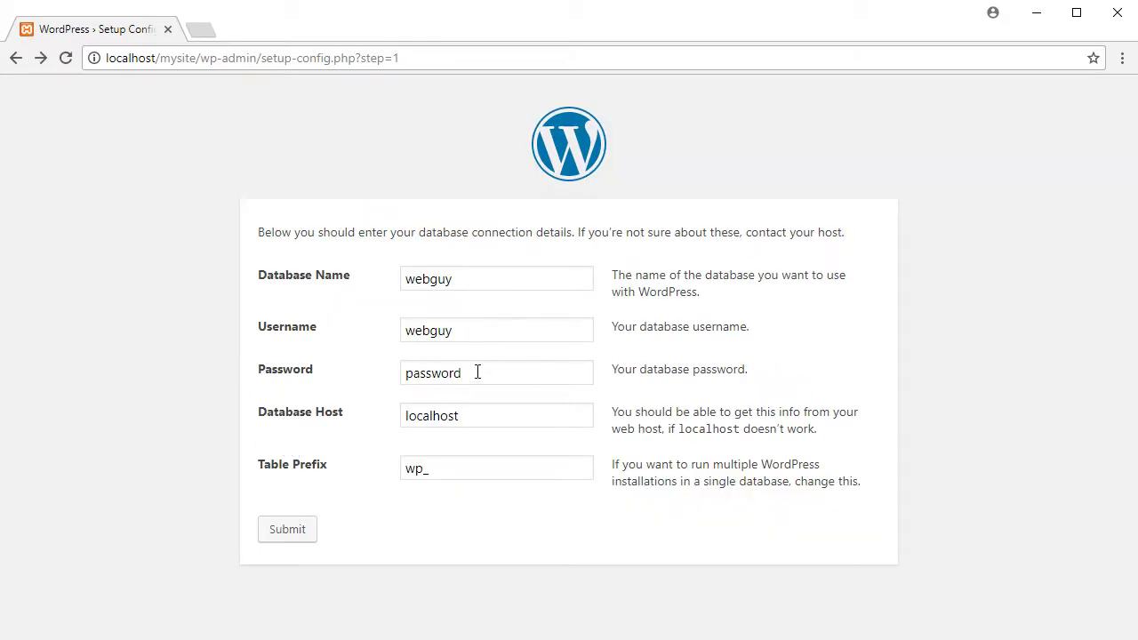
left_click(201, 29)
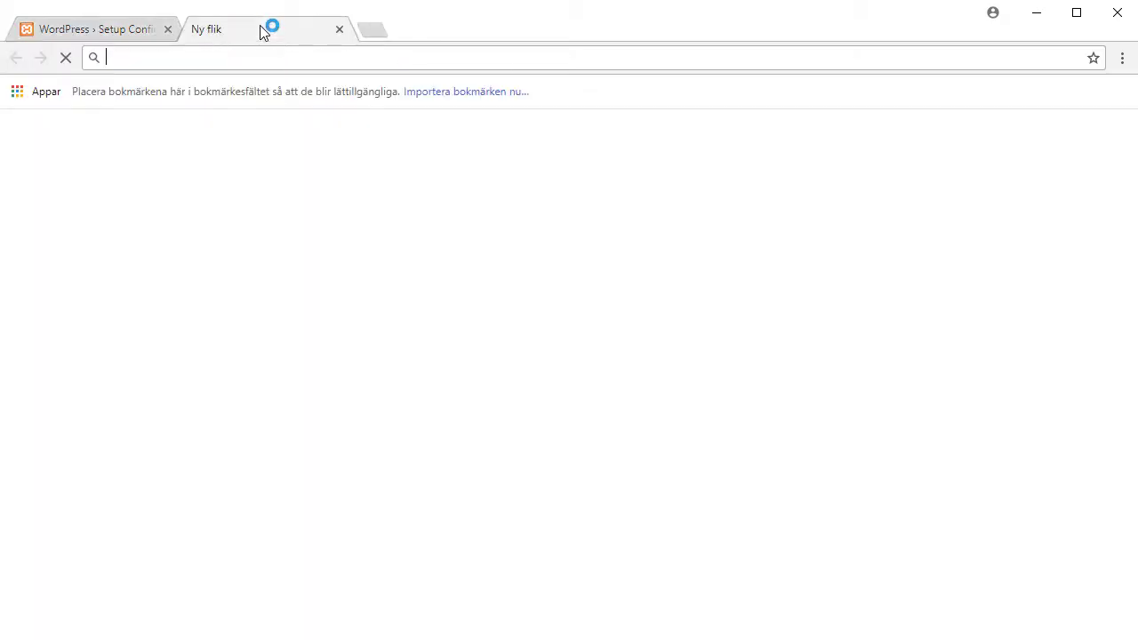
Open phpMyAdmin at localhost/phpmyadmin and view the webguy database, which has no tables
type("localhost")
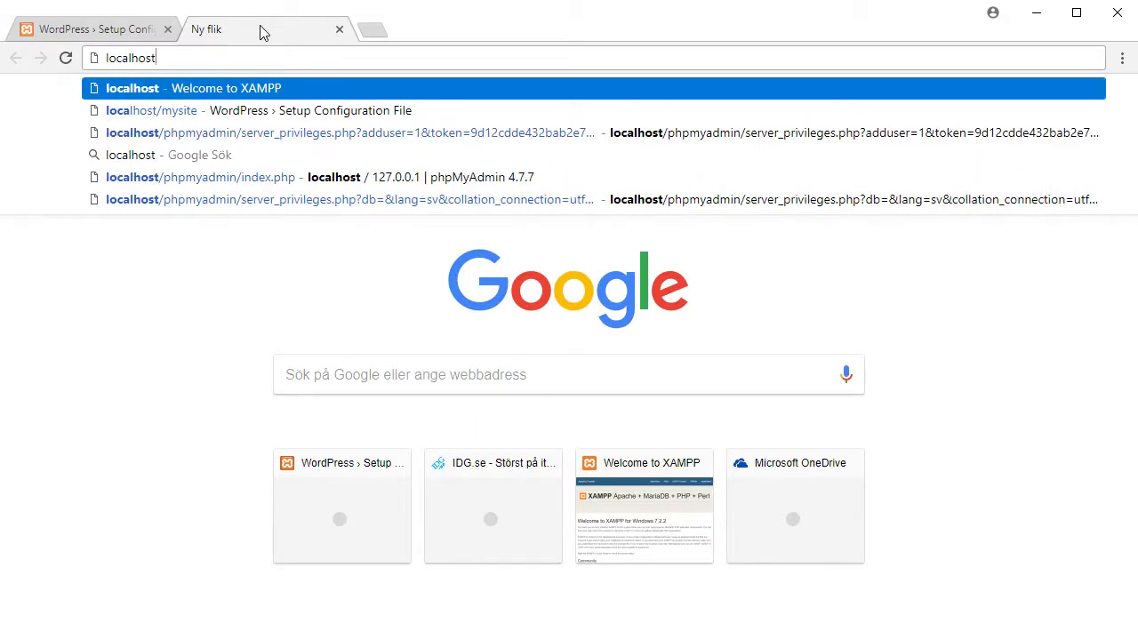
type("/")
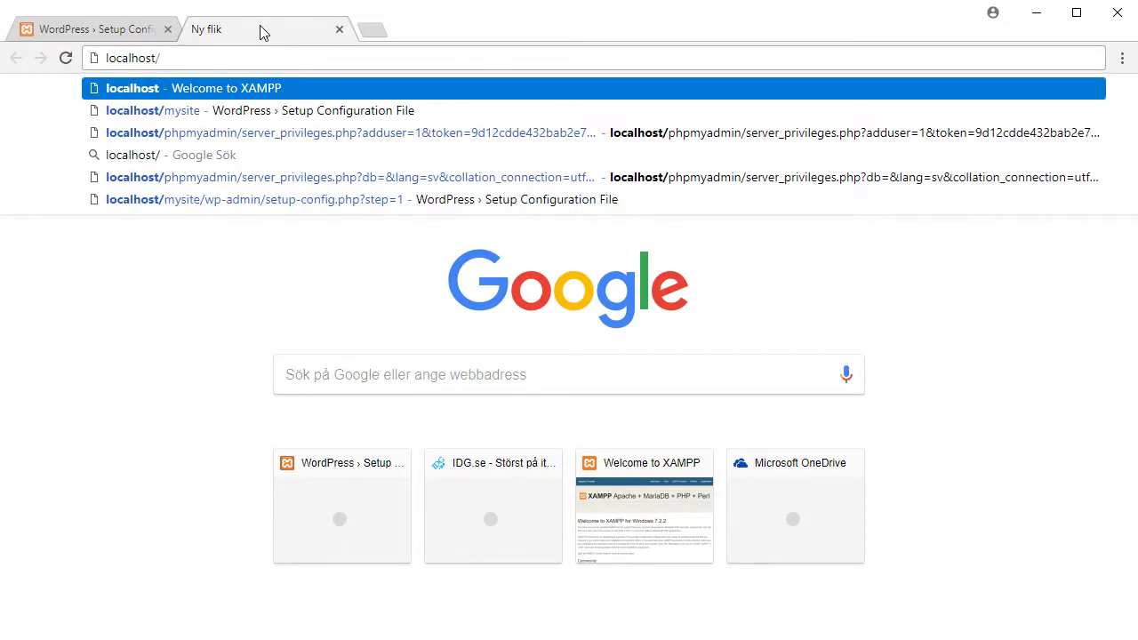
type("php")
key("Down")
key("Down")
key("Down")
key("Down")
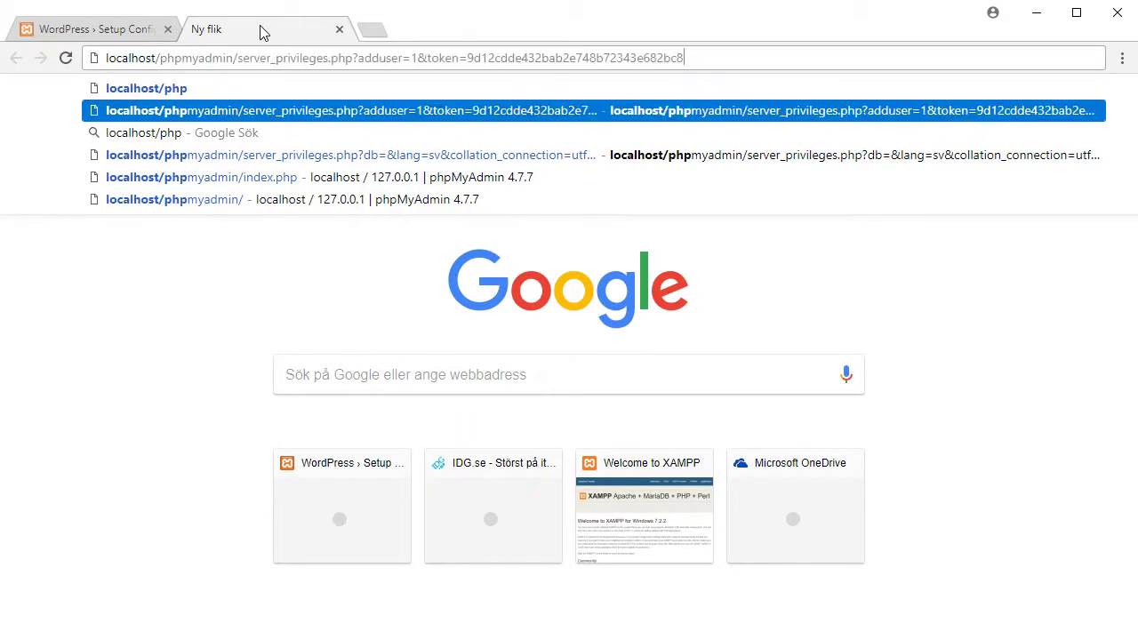
key("Return")
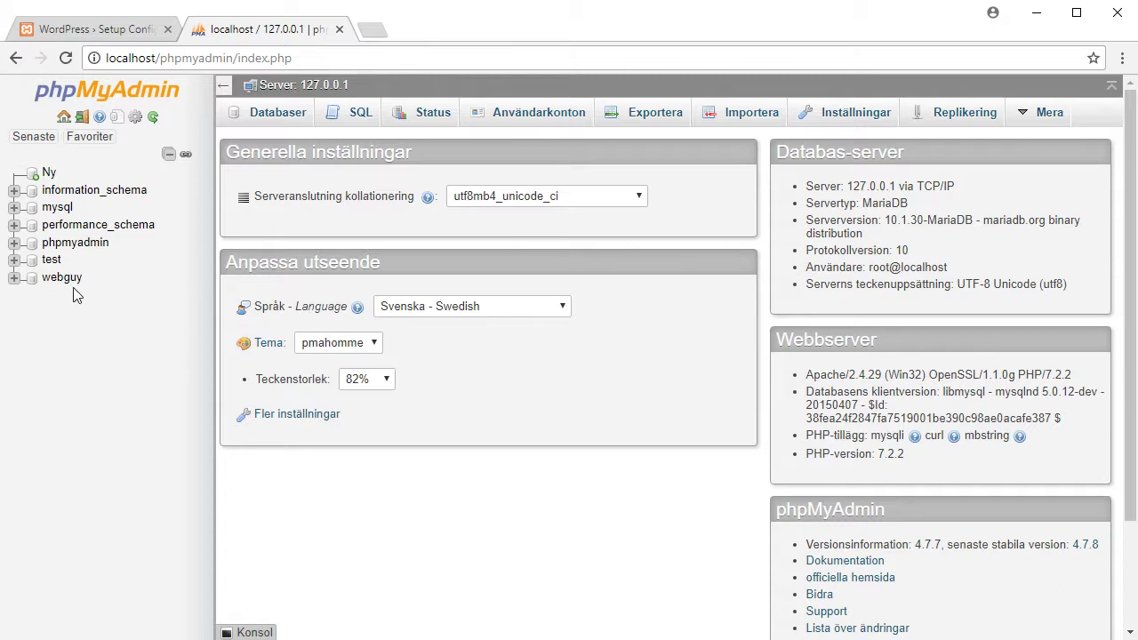
left_click(63, 279)
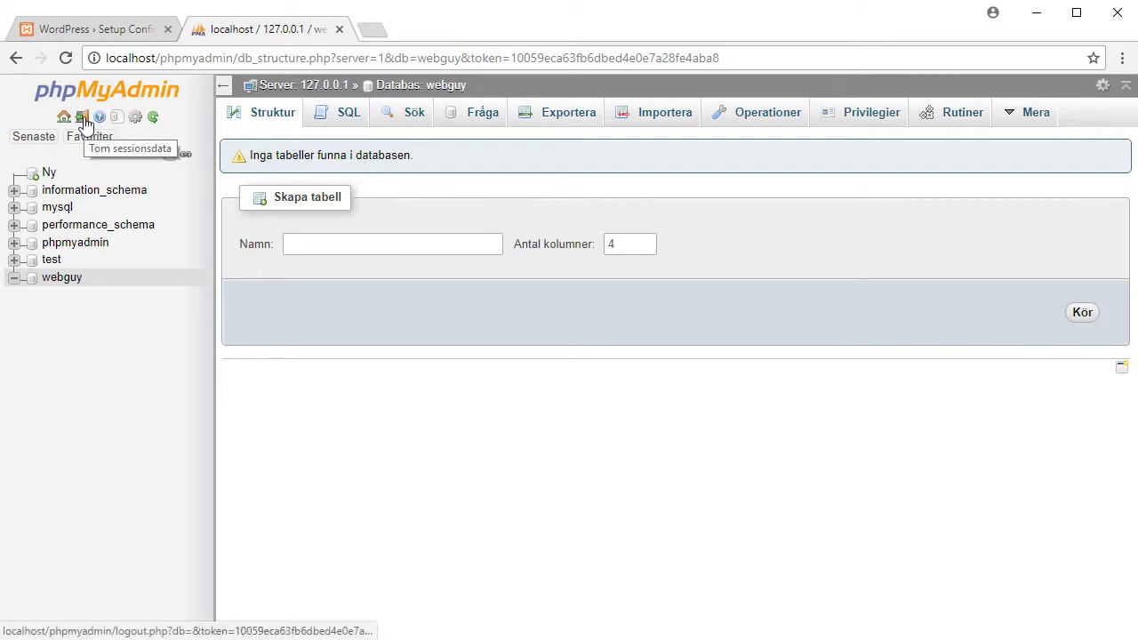
left_click(135, 117)
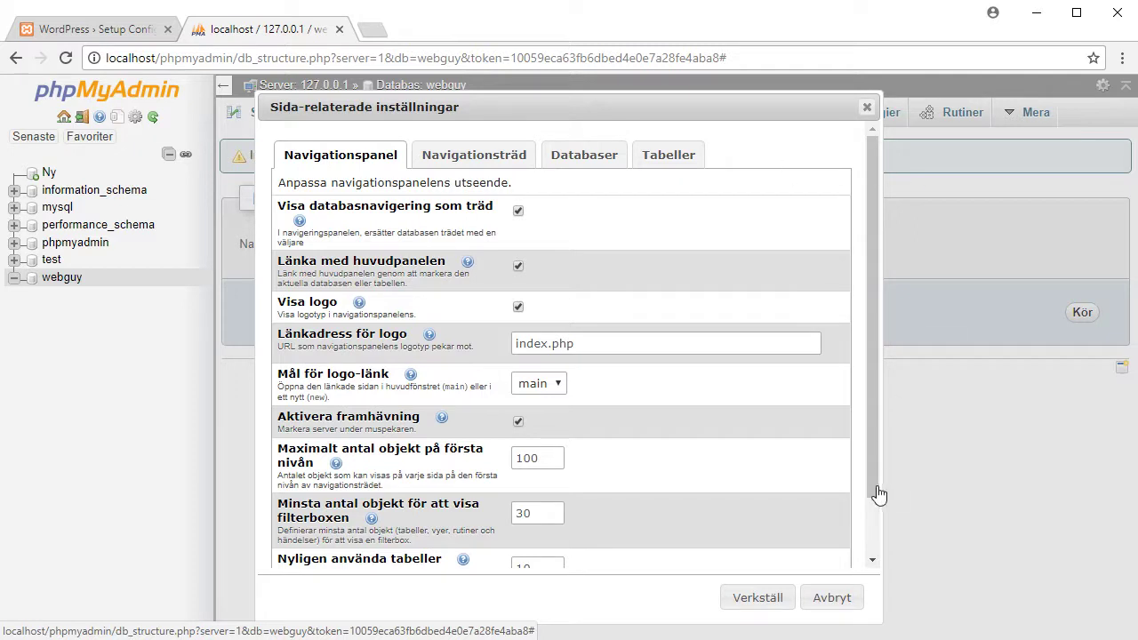
left_click(831, 600)
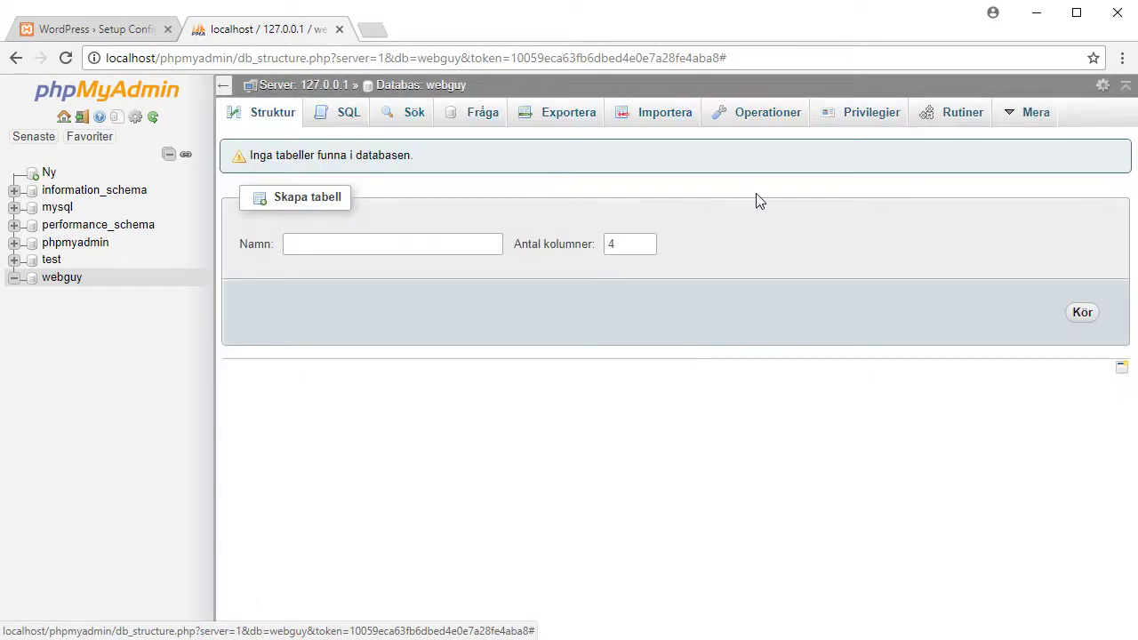
mouse_move(1044, 122)
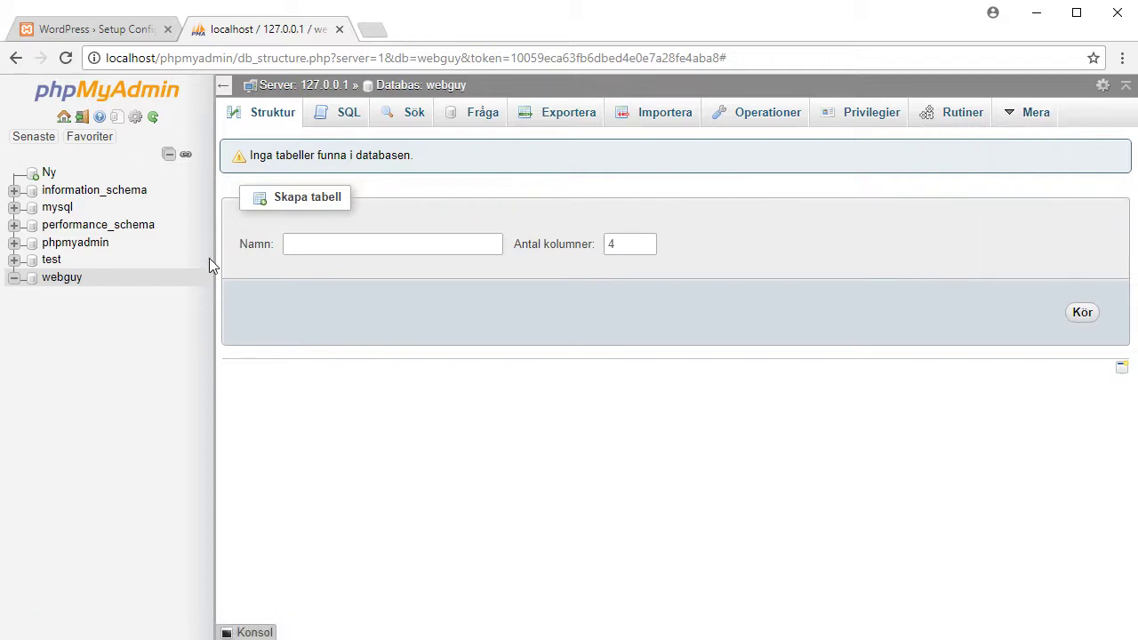
Open the mysql user table and start editing the webguy user row
left_click(62, 209)
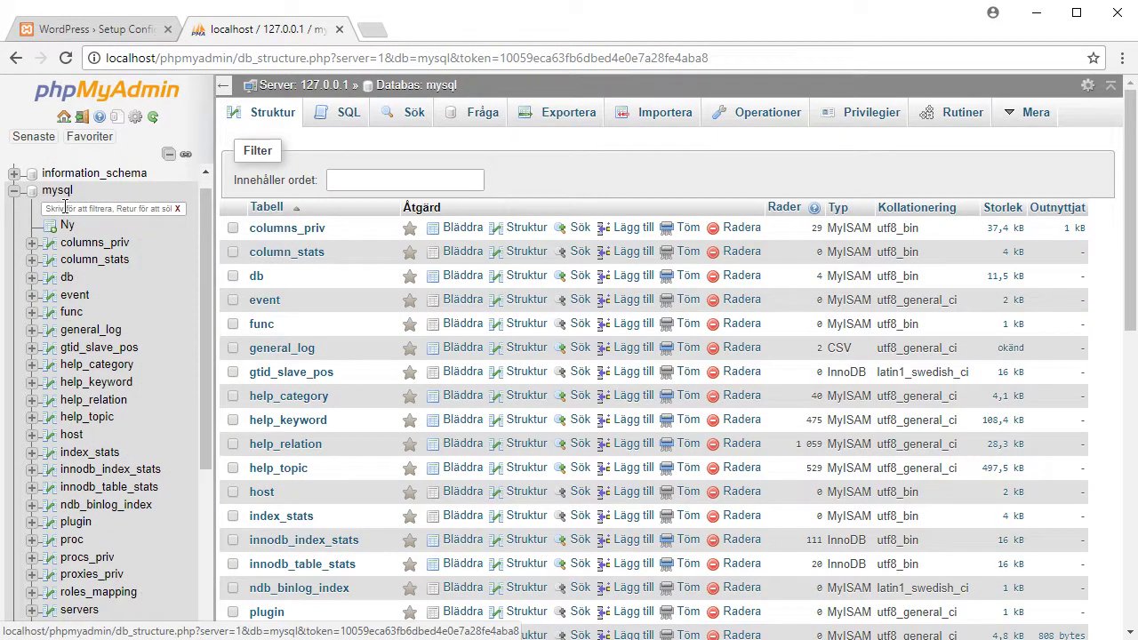
scroll(148, 467, "down", 3)
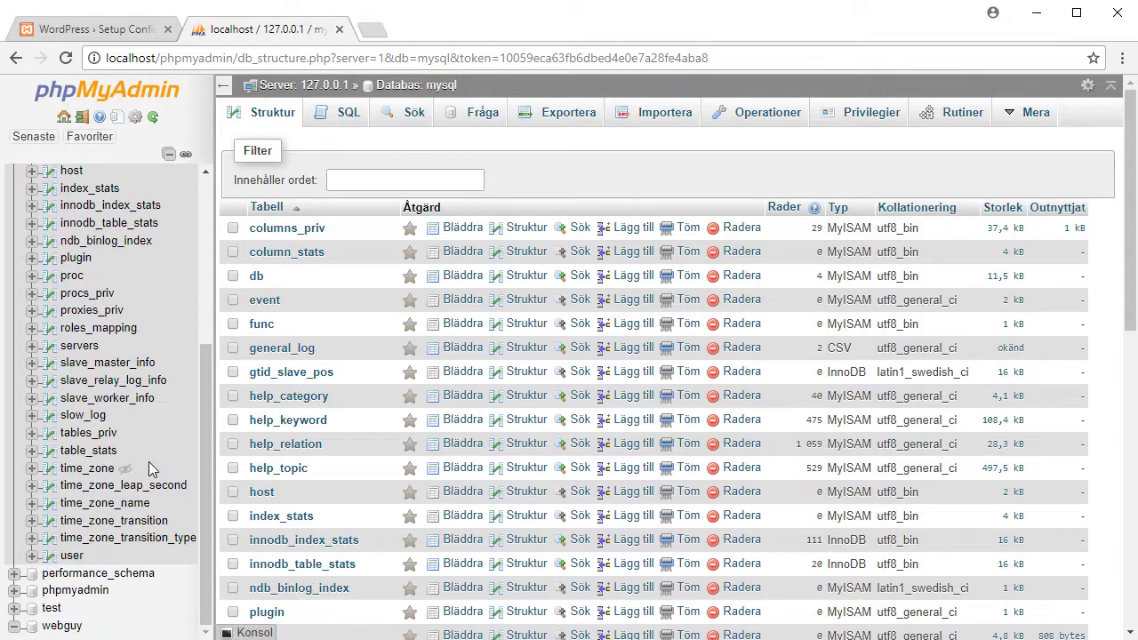
left_click(71, 556)
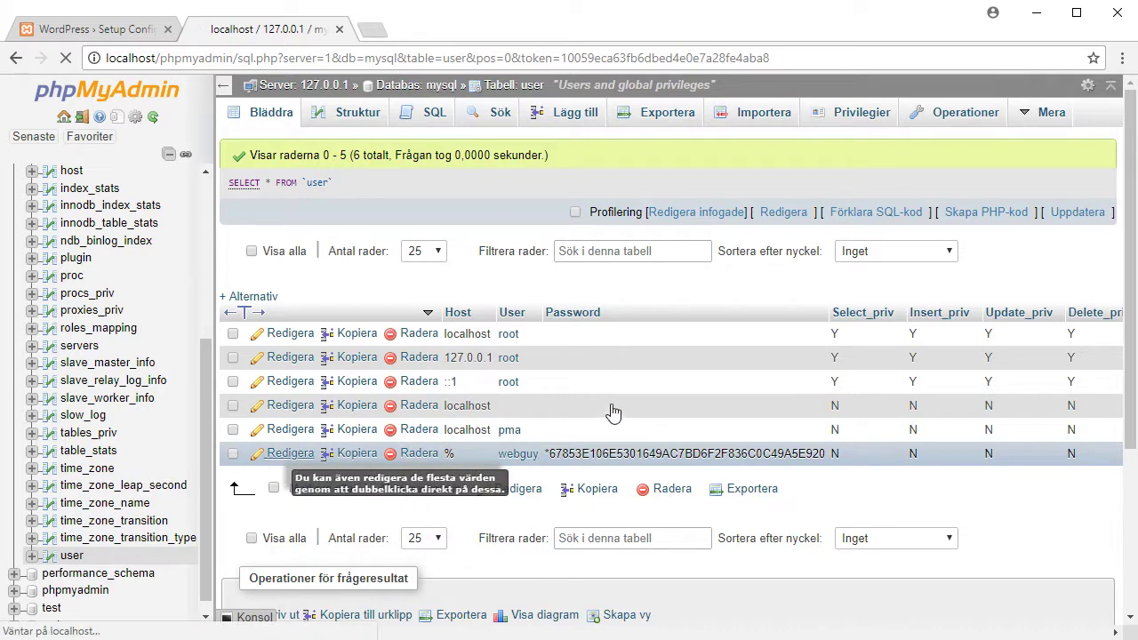
key("F5")
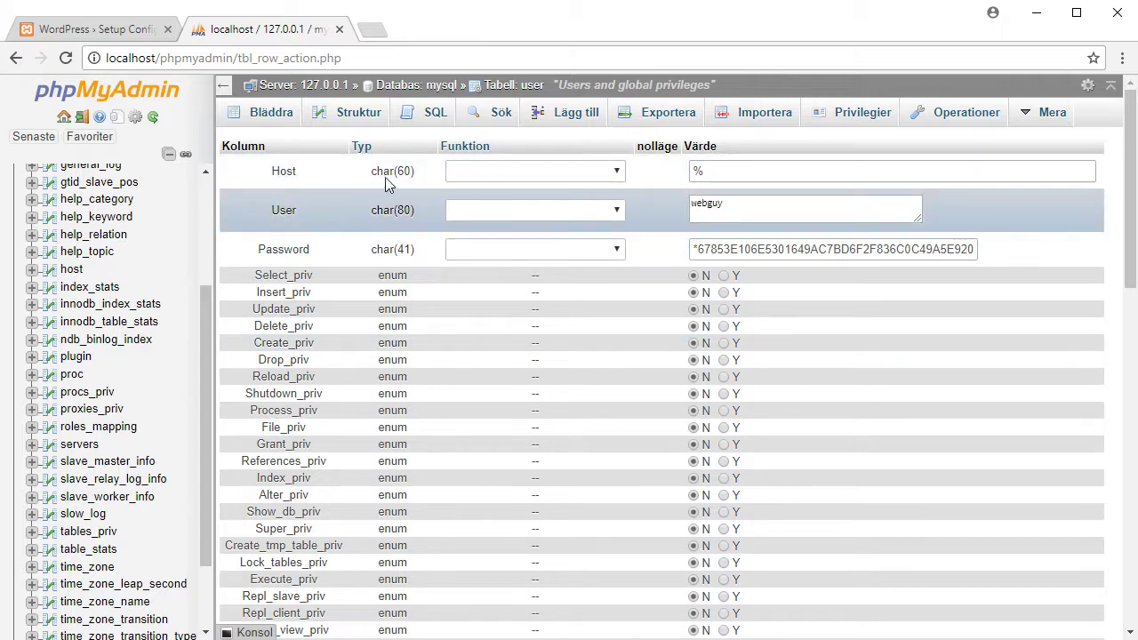
Change the row's Host from % to localhost and save it
left_click_drag(718, 171, 637, 178)
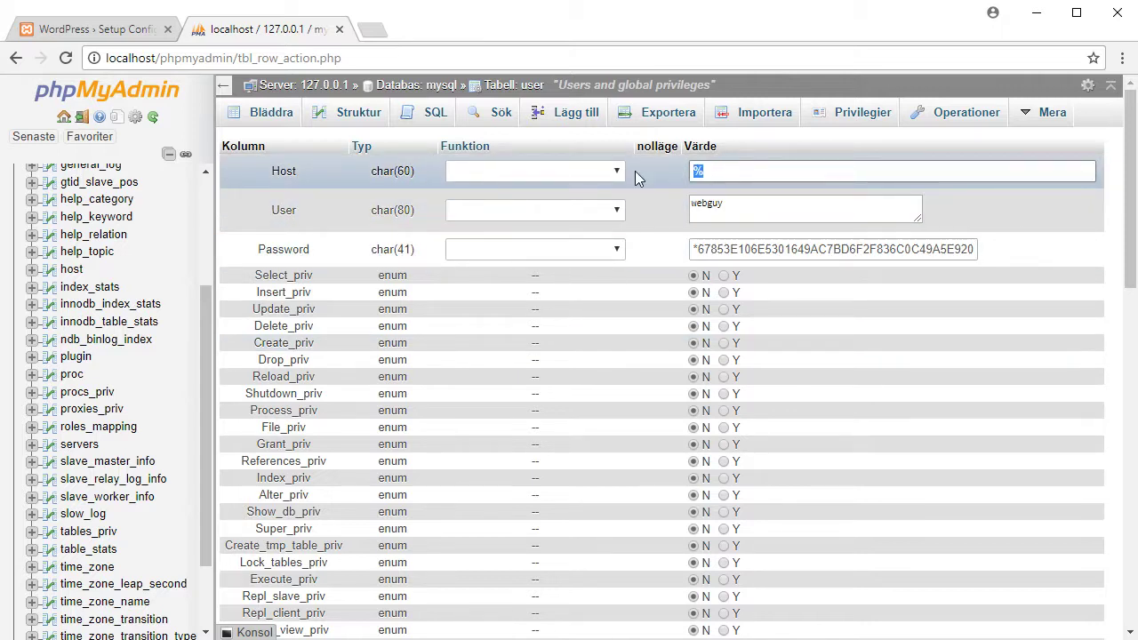
type("localhost")
left_click(1029, 206)
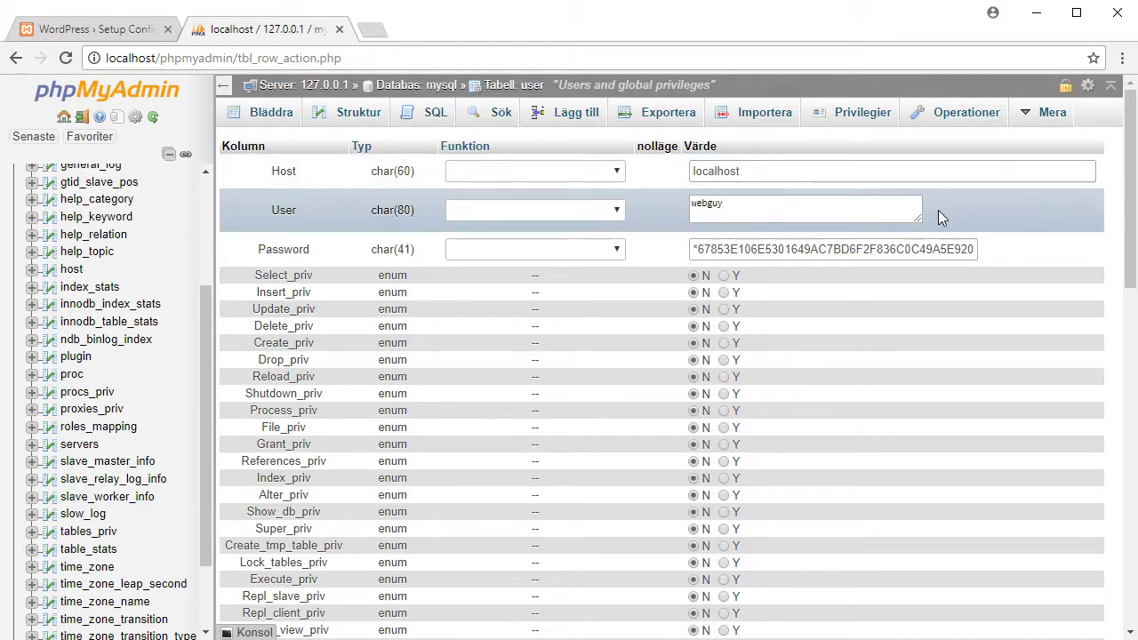
left_click(585, 250)
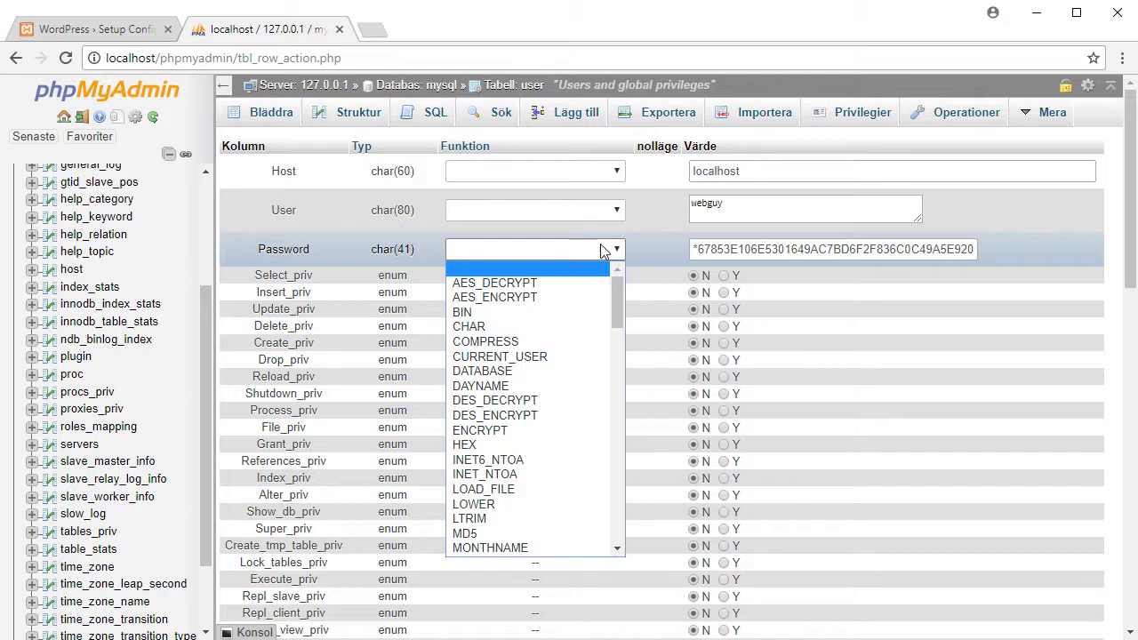
left_click(597, 249)
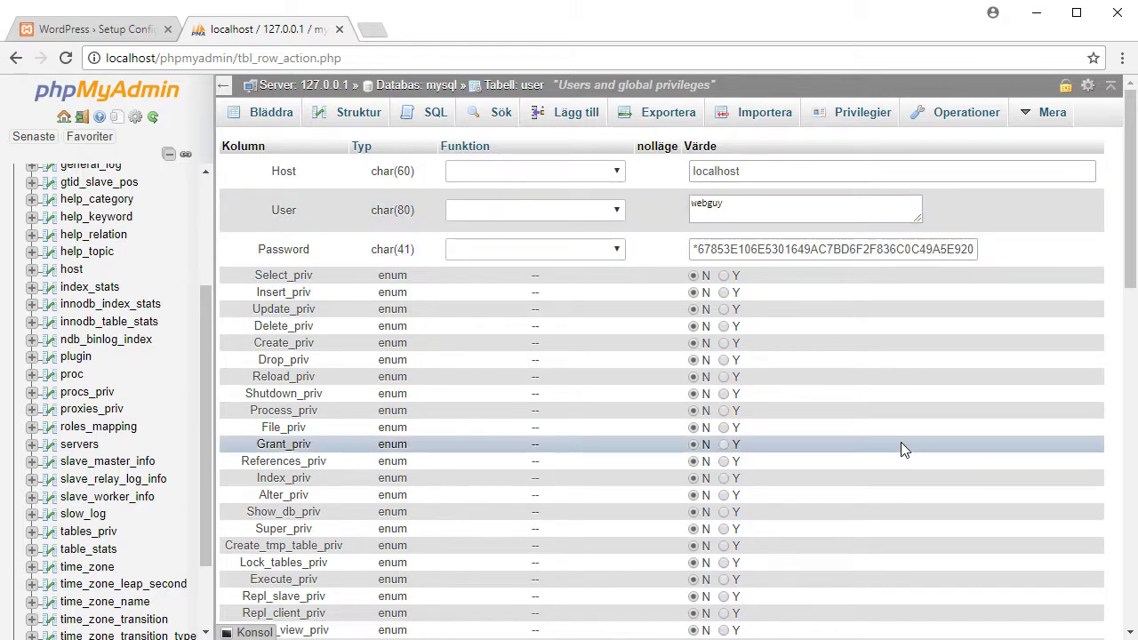
scroll(900, 442, "down", 15)
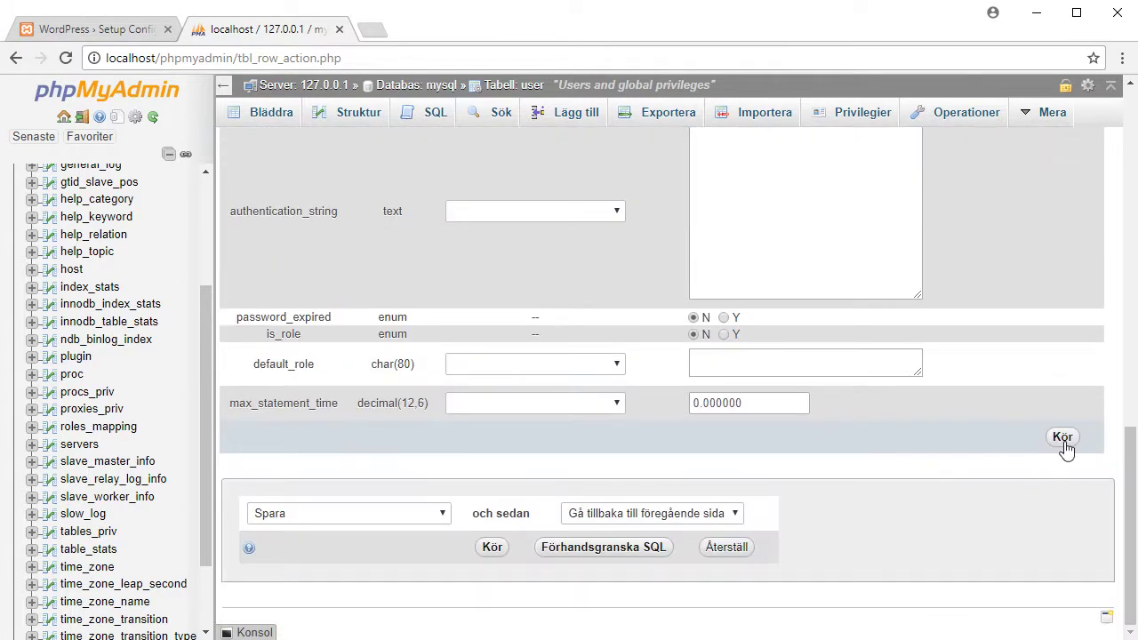
left_click(1064, 445)
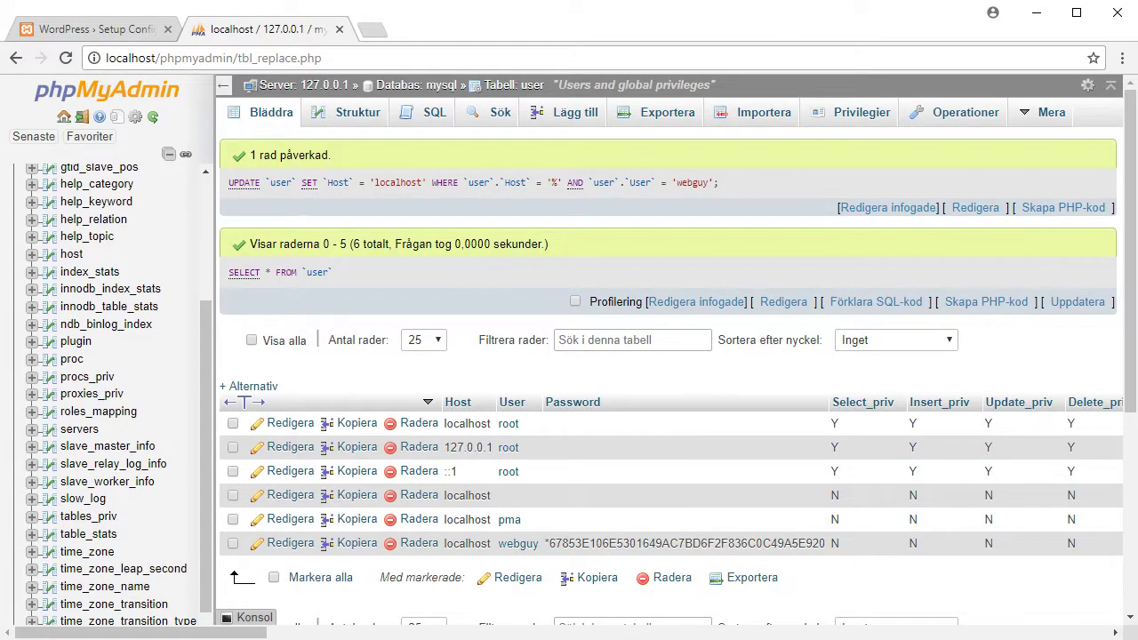
Resubmit the WordPress connection form with an edited password and return after the error
left_click(72, 31)
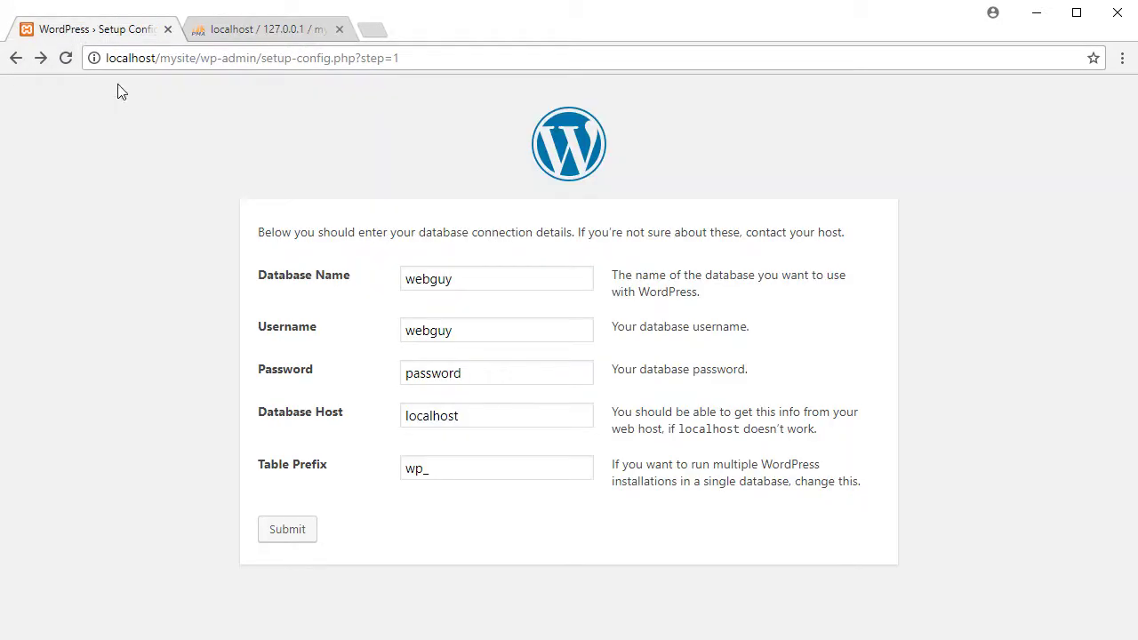
double_click(432, 376)
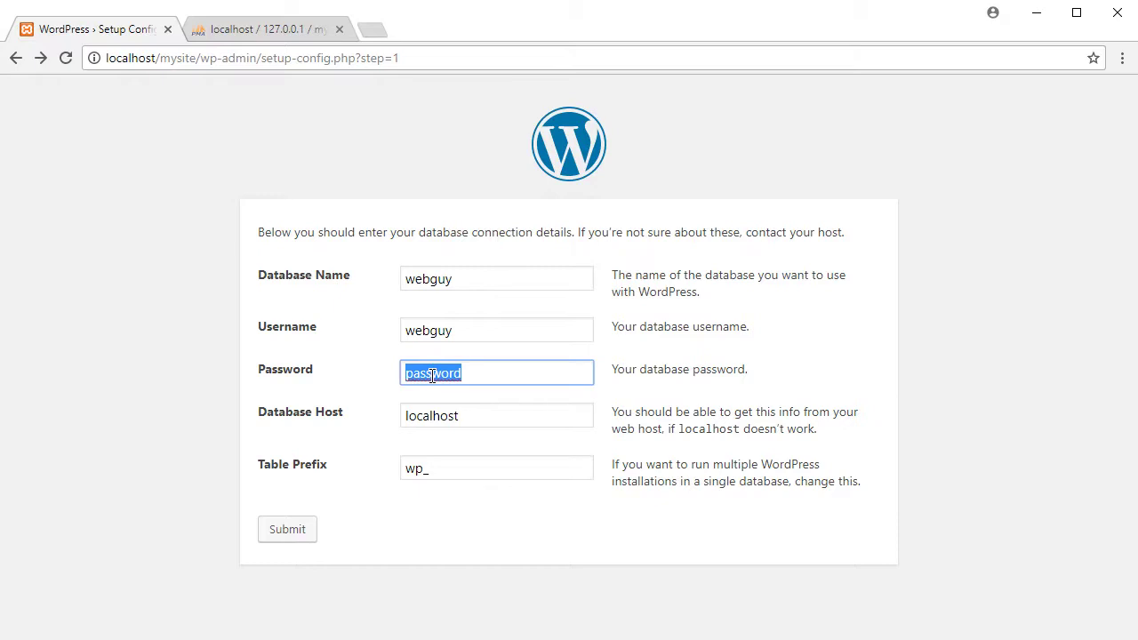
type("webguy")
left_click(294, 533)
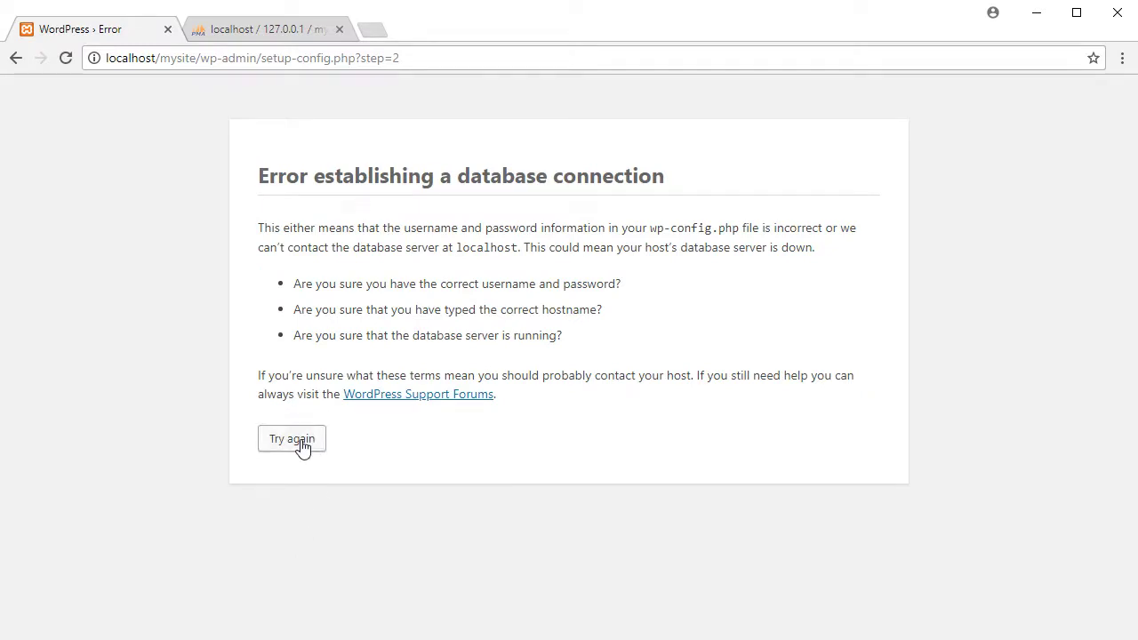
left_click(300, 445)
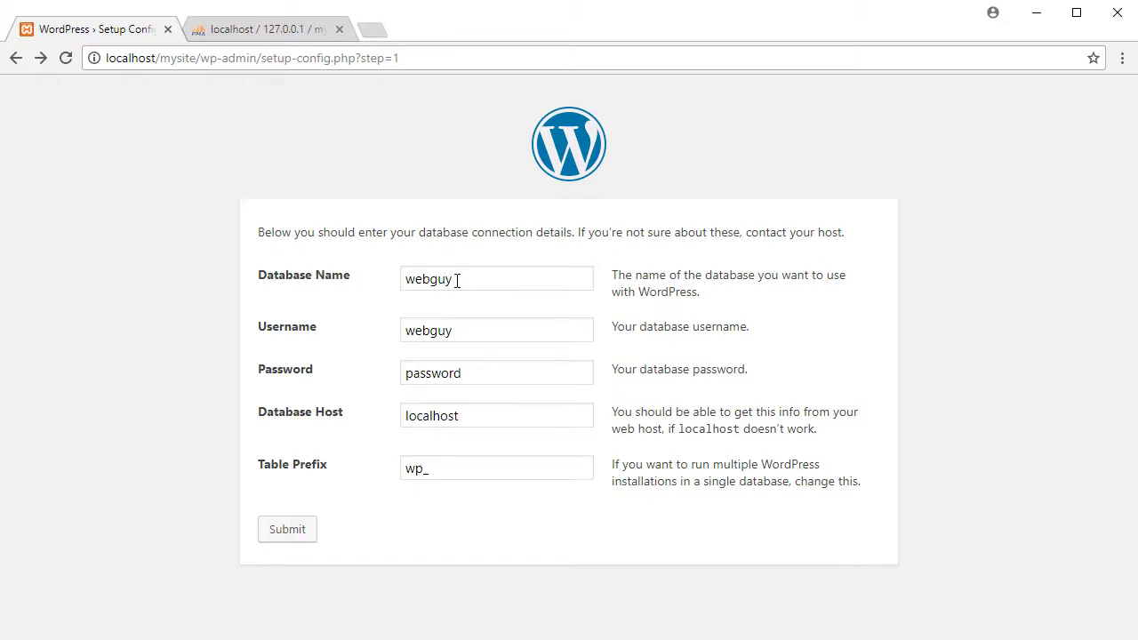
Submit Database Name mysite, Username root and an empty password, then return after rejection
left_click_drag(456, 280, 372, 283)
type("mys")
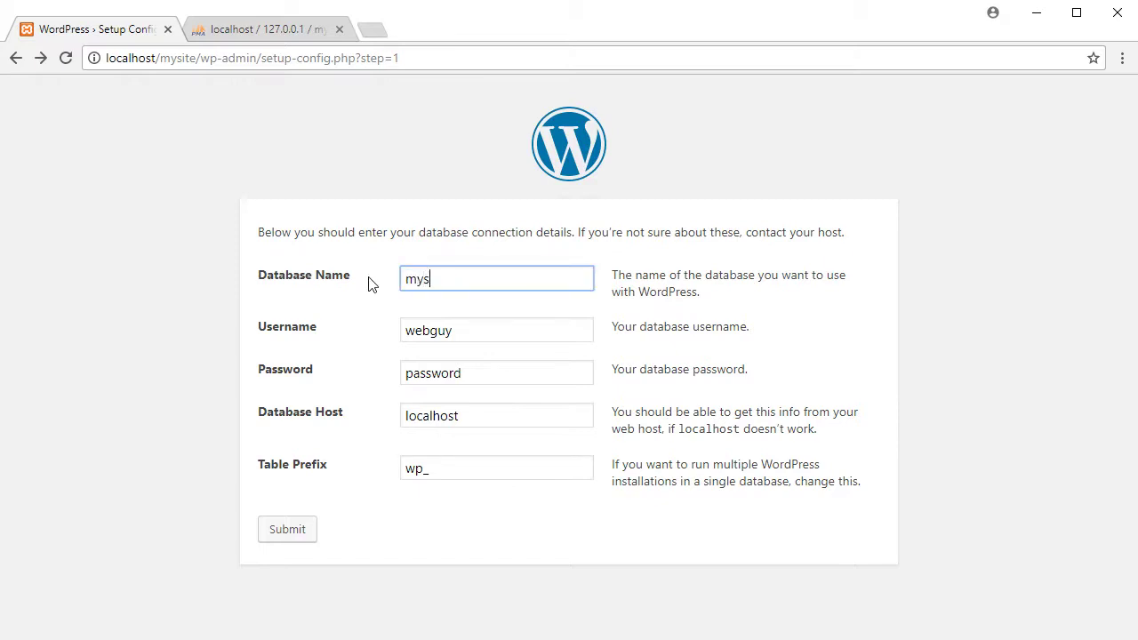
type("ite")
key("Tab")
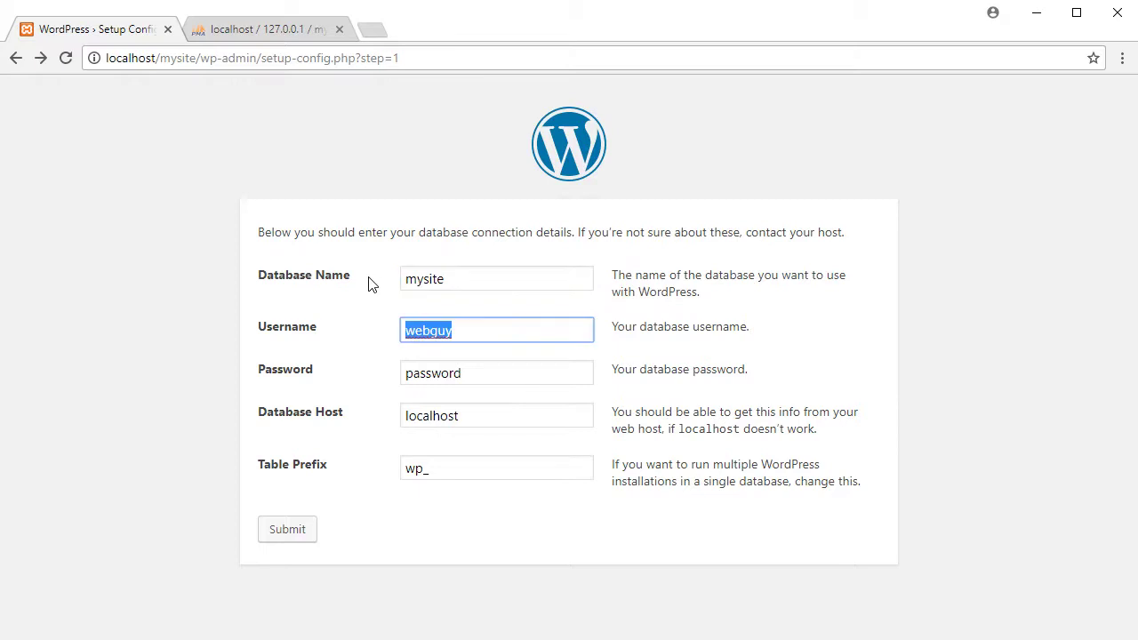
type("root")
key("Tab")
key("BackSpace")
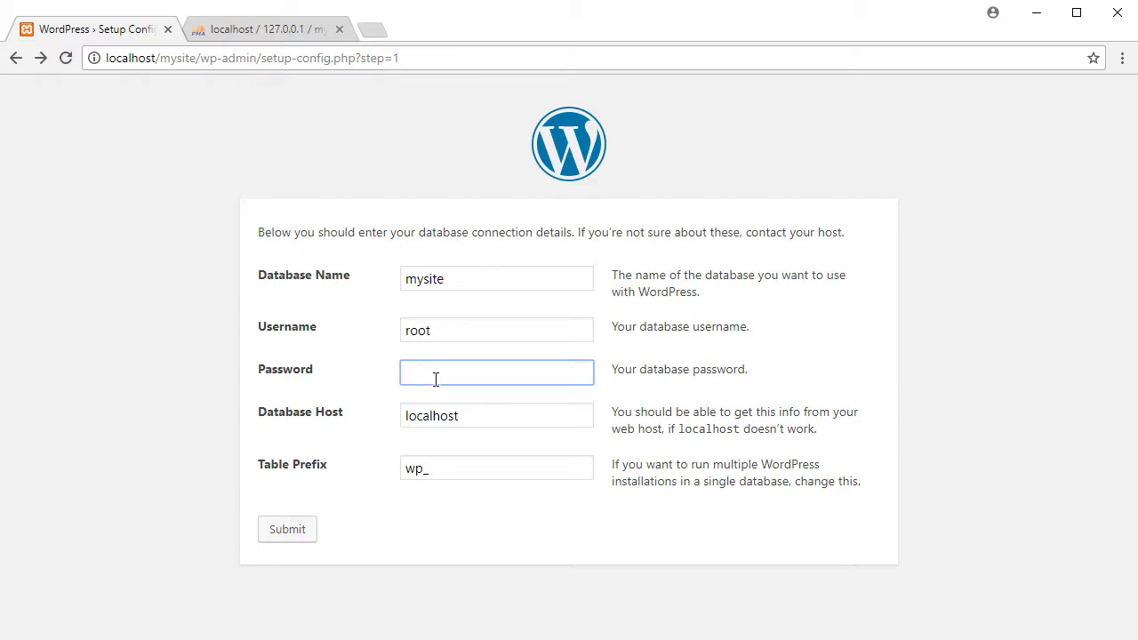
left_click(286, 532)
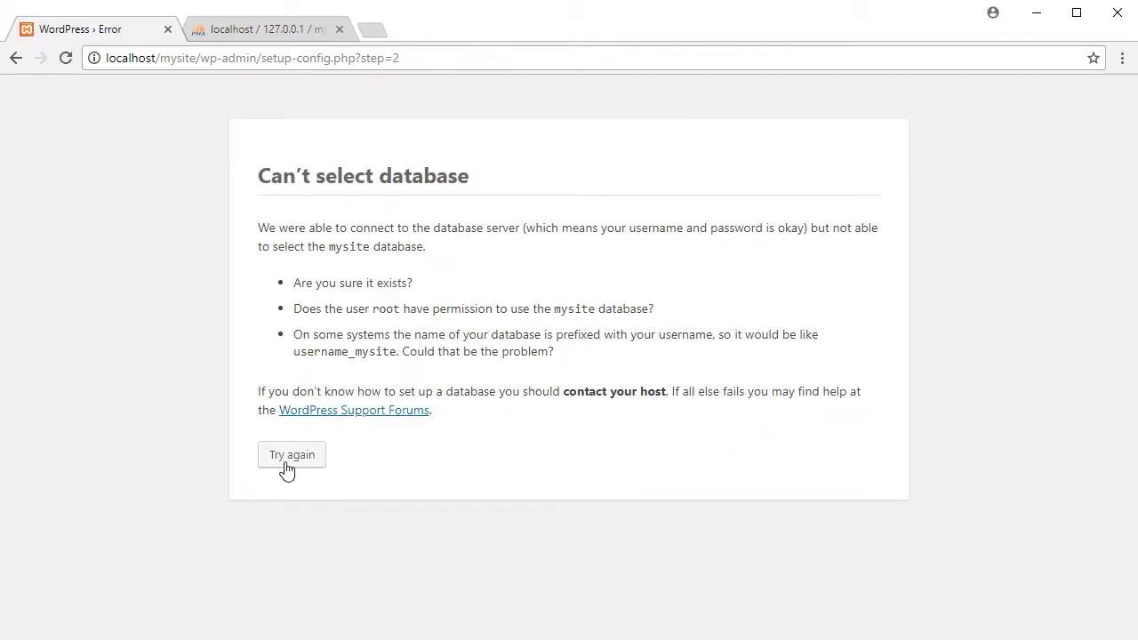
left_click(297, 464)
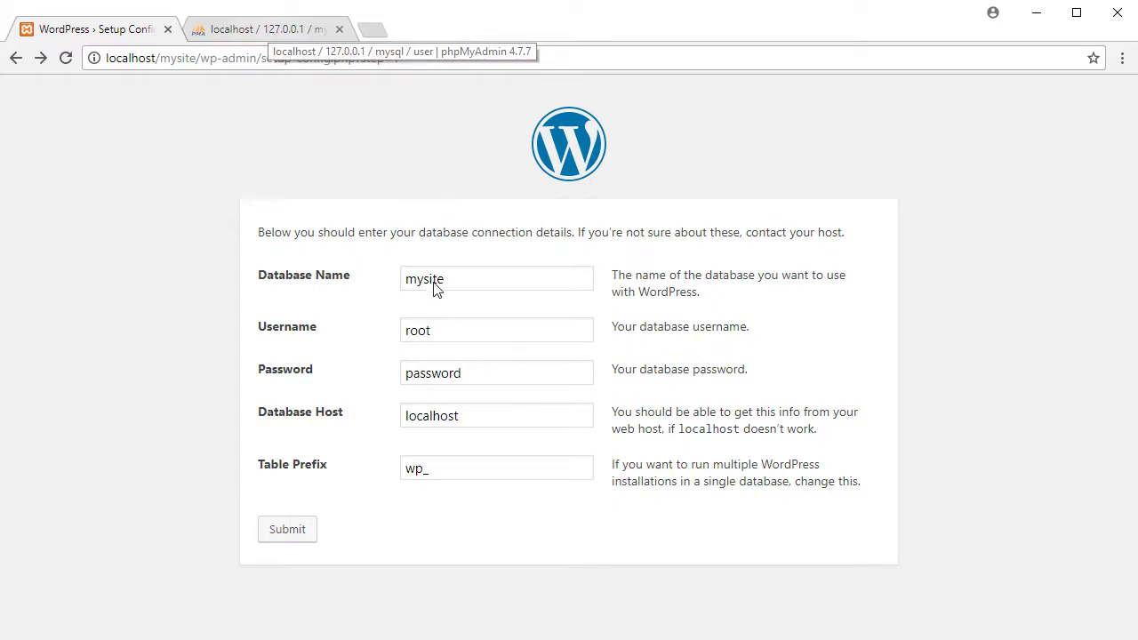
Create an empty database named mysite in phpMyAdmin, then return to the WordPress setup tab
left_click(267, 30)
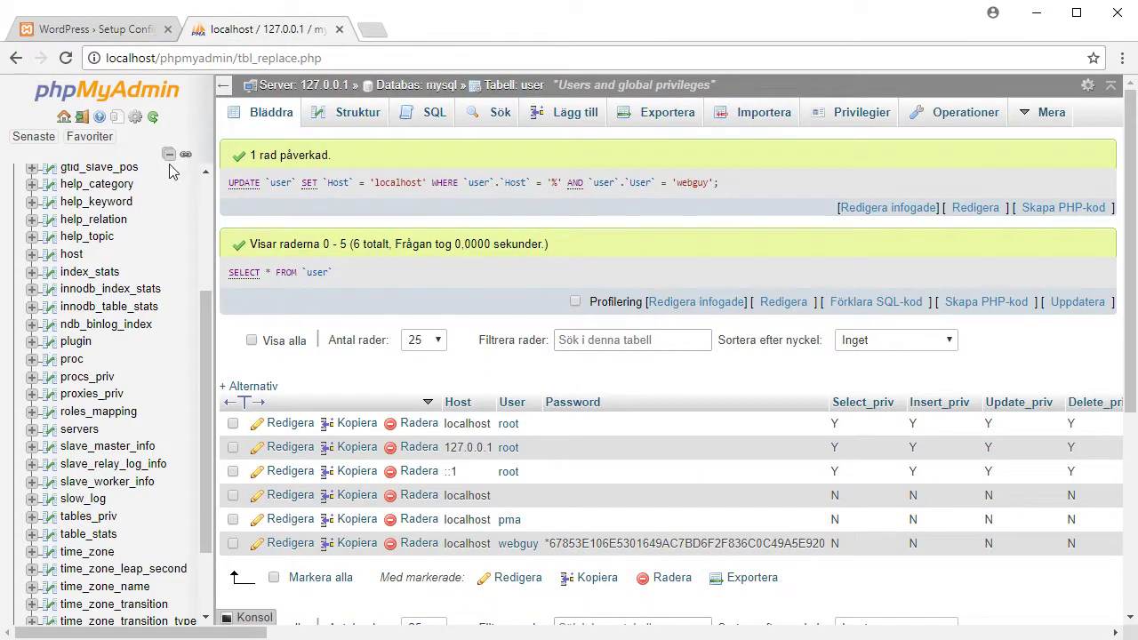
scroll(203, 203, "up", 5)
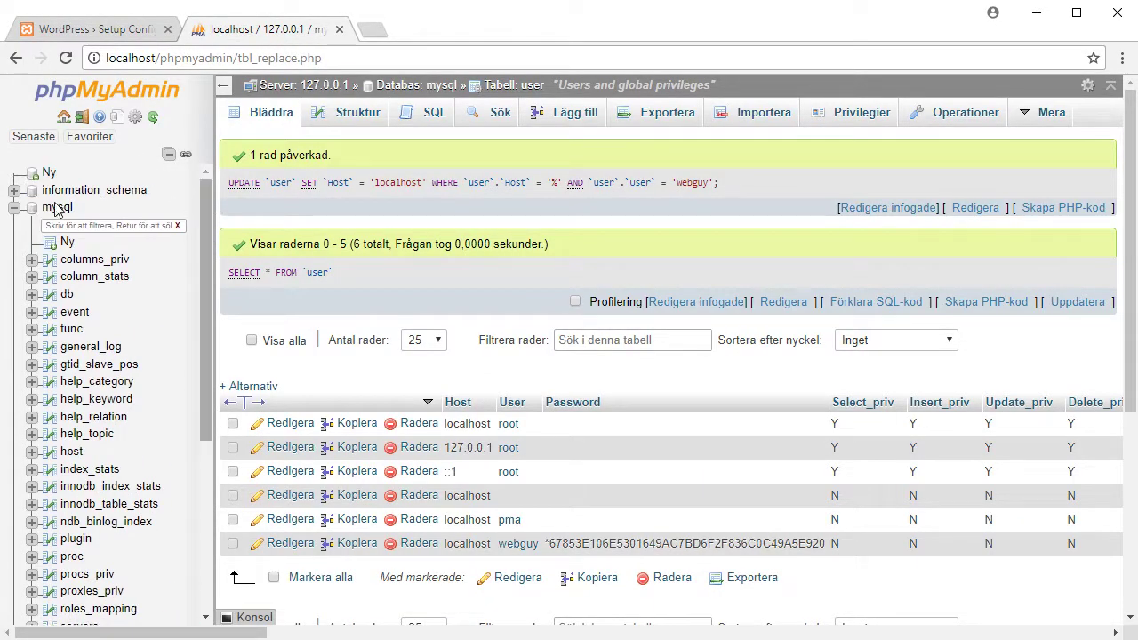
left_click(13, 207)
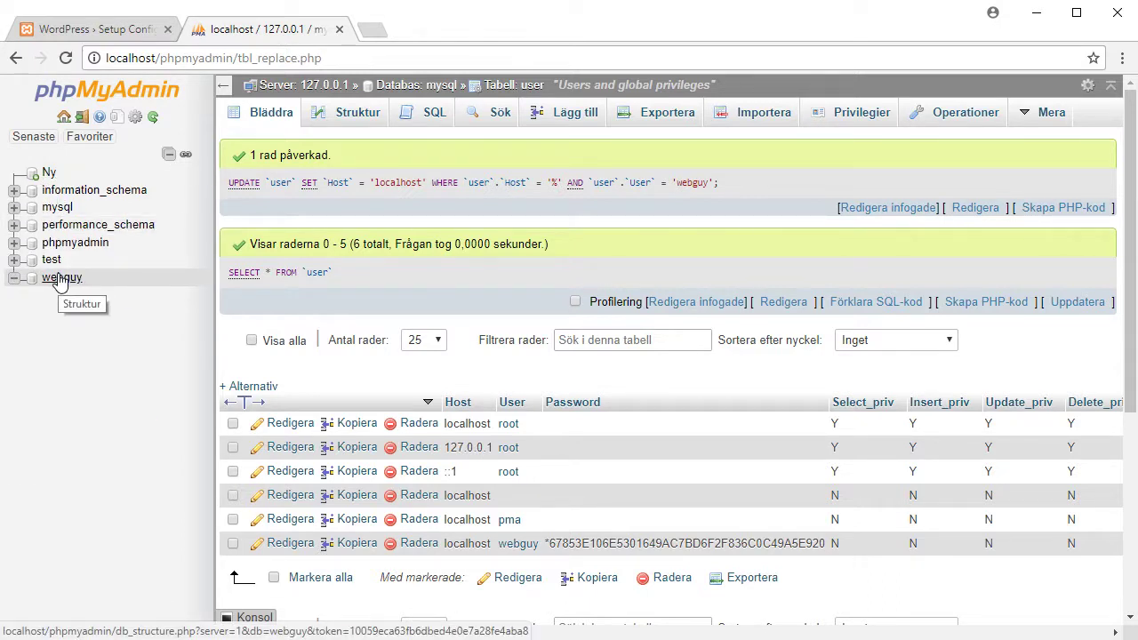
left_click(48, 173)
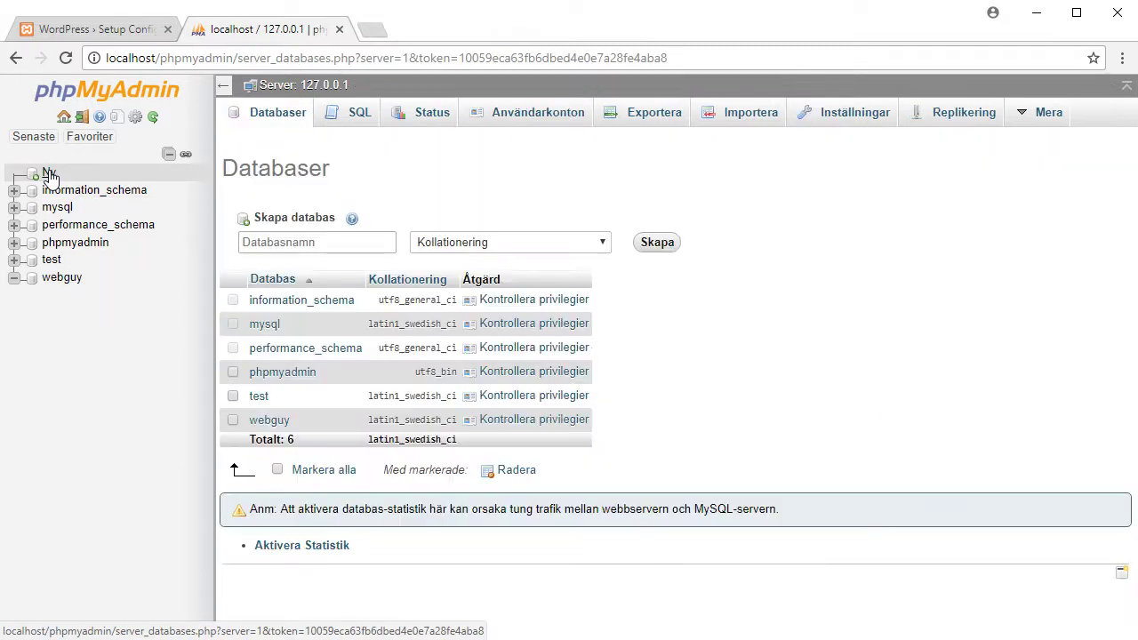
left_click(300, 242)
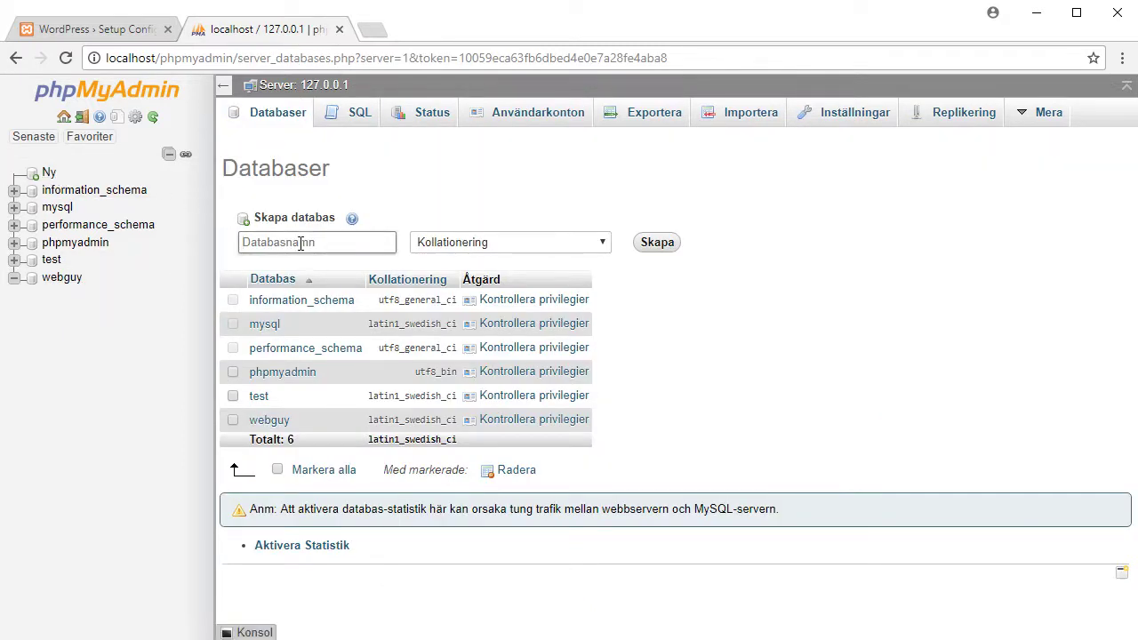
type("´my")
key("Delete")
left_click(656, 243)
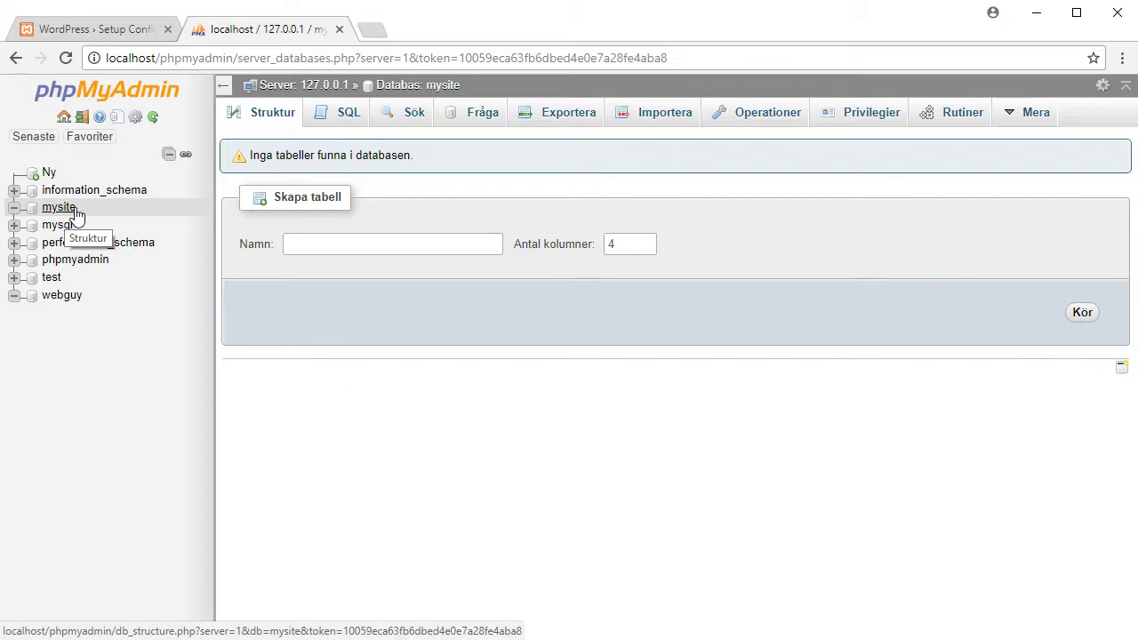
left_click(107, 29)
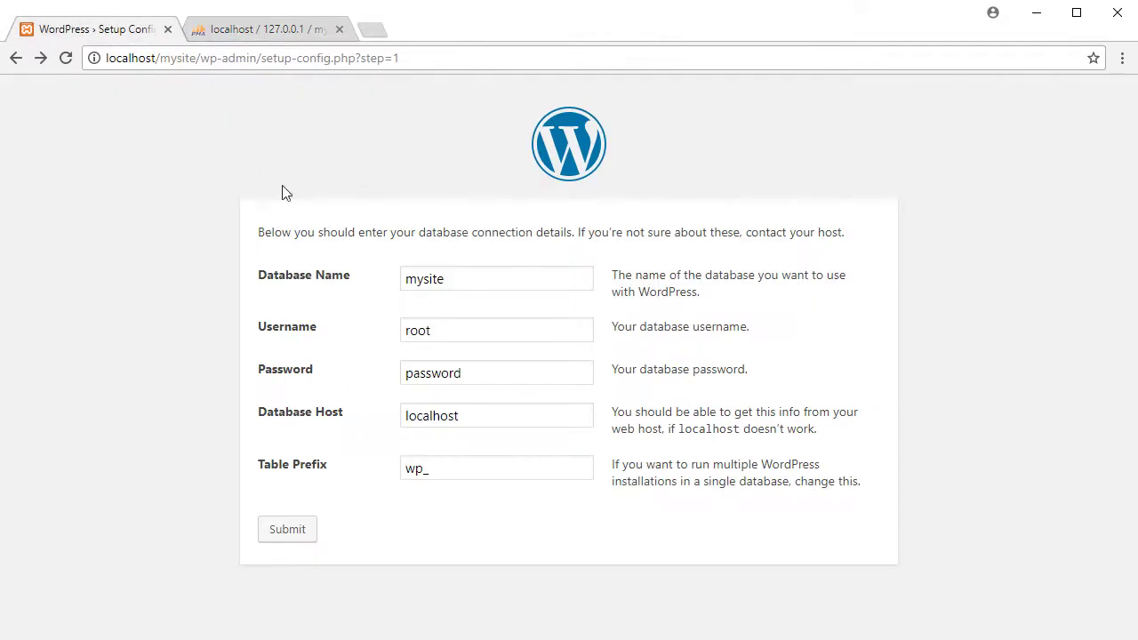
Submit the connection form with an empty database password and run the installation
double_click(439, 377)
key("BackSpace")
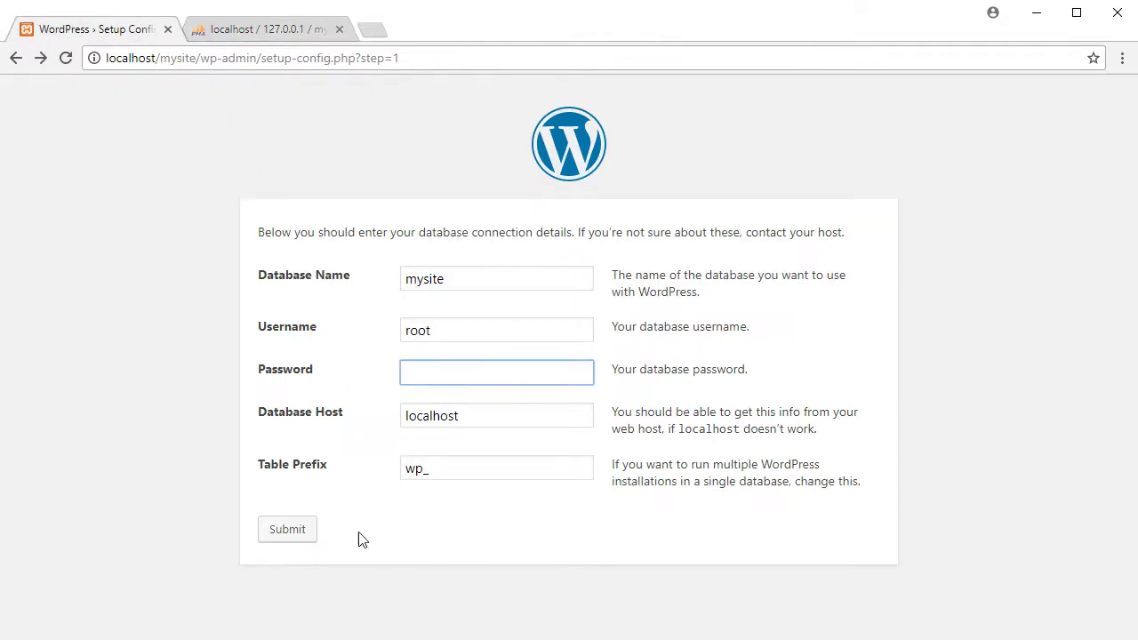
left_click(293, 533)
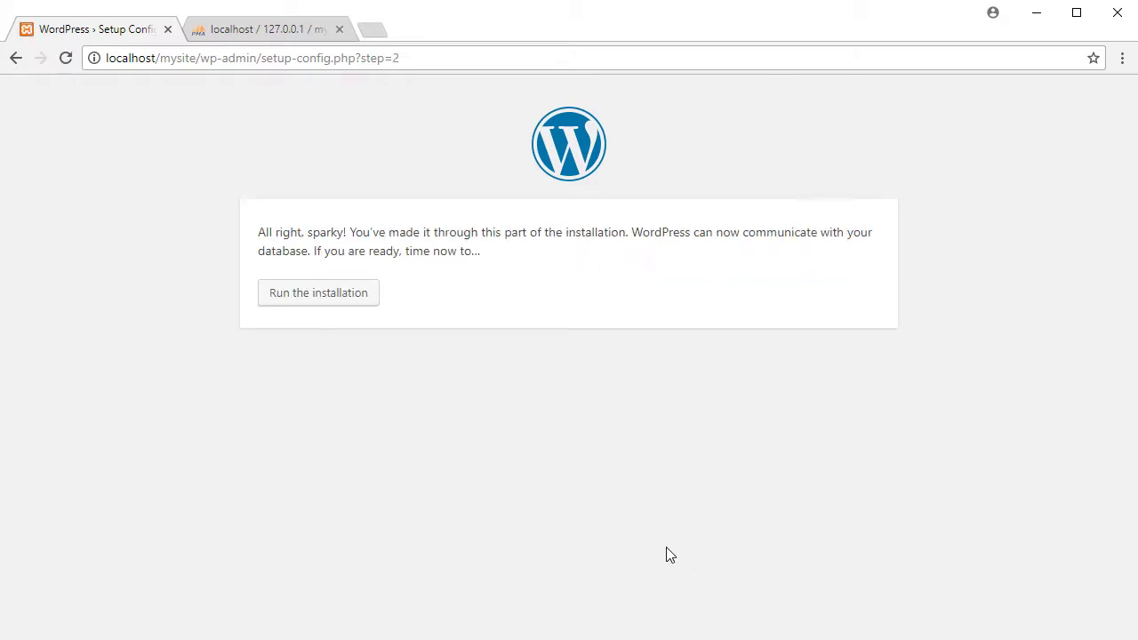
left_click(318, 299)
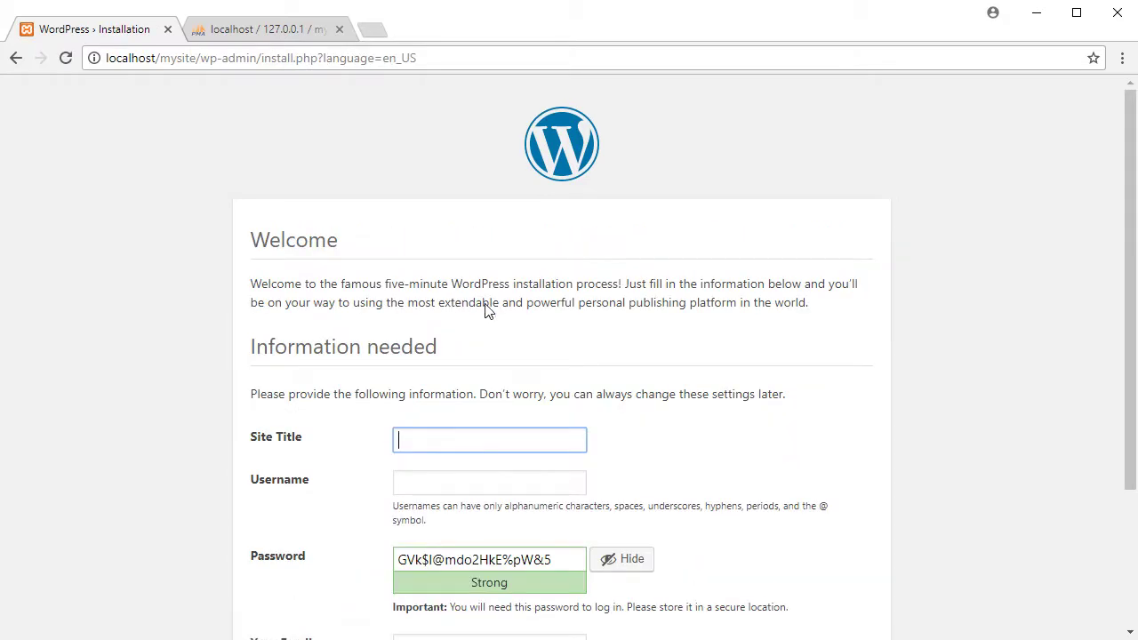
Enter site title Testing, admin username mysite, a weak password and an e-mail, then install
scroll(816, 386, "down", 2)
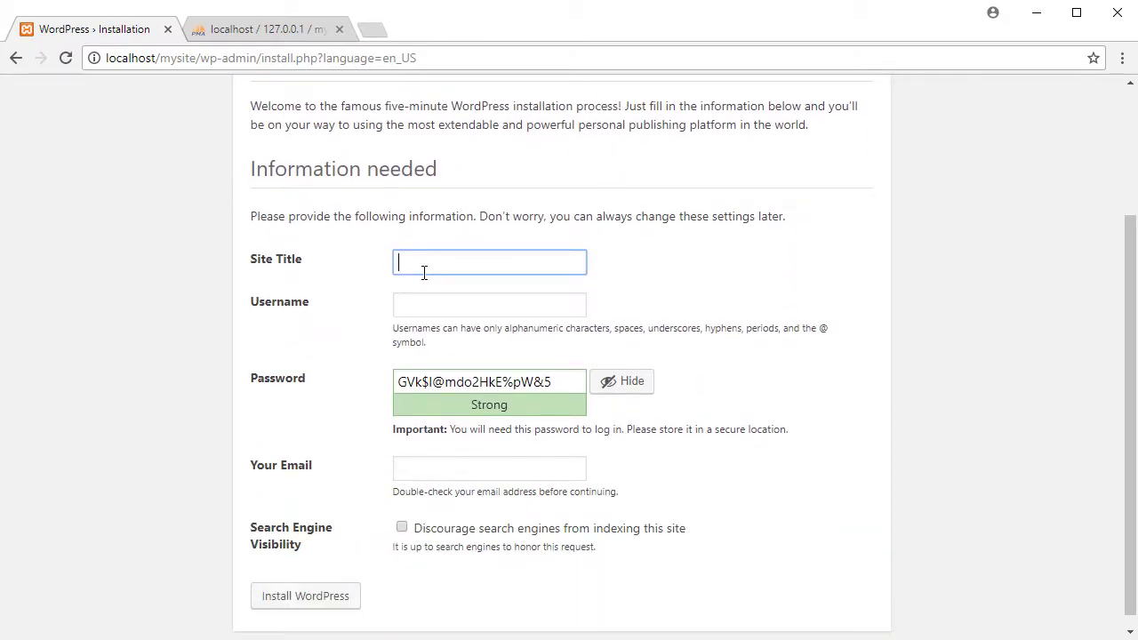
type("Testing")
key("Tab")
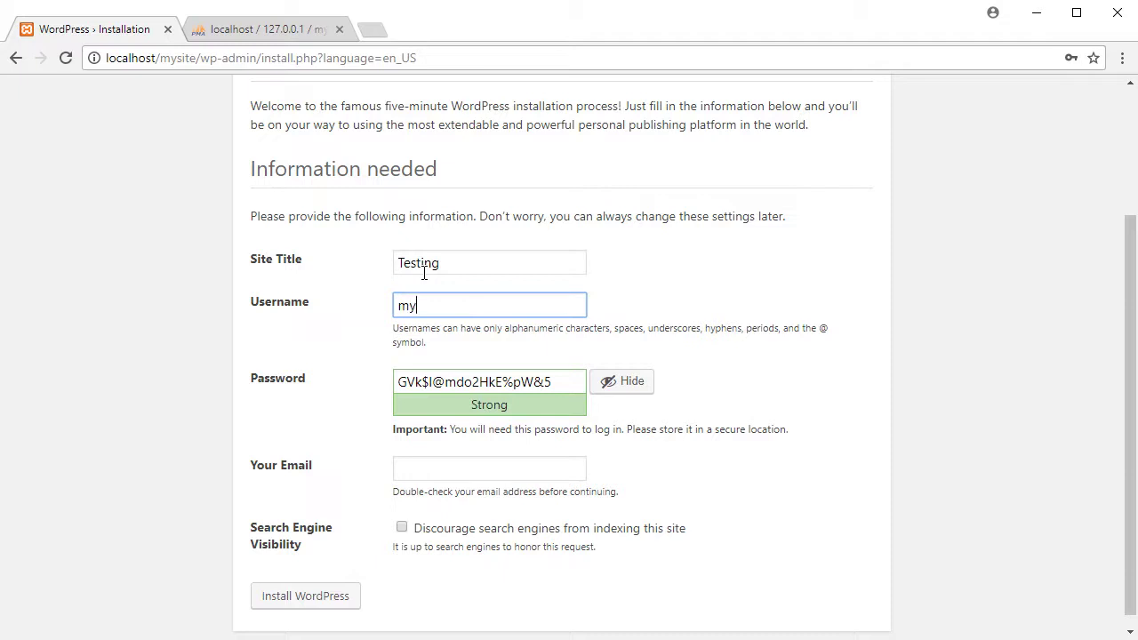
type("mysite")
key("Tab")
type("my")
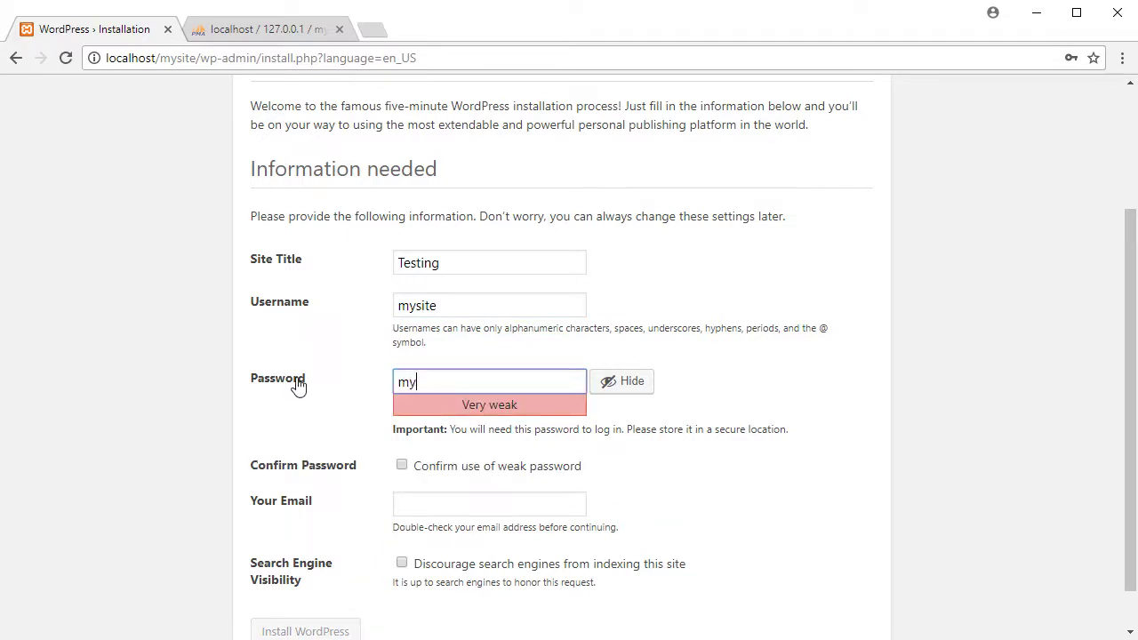
type("site")
left_click(455, 468)
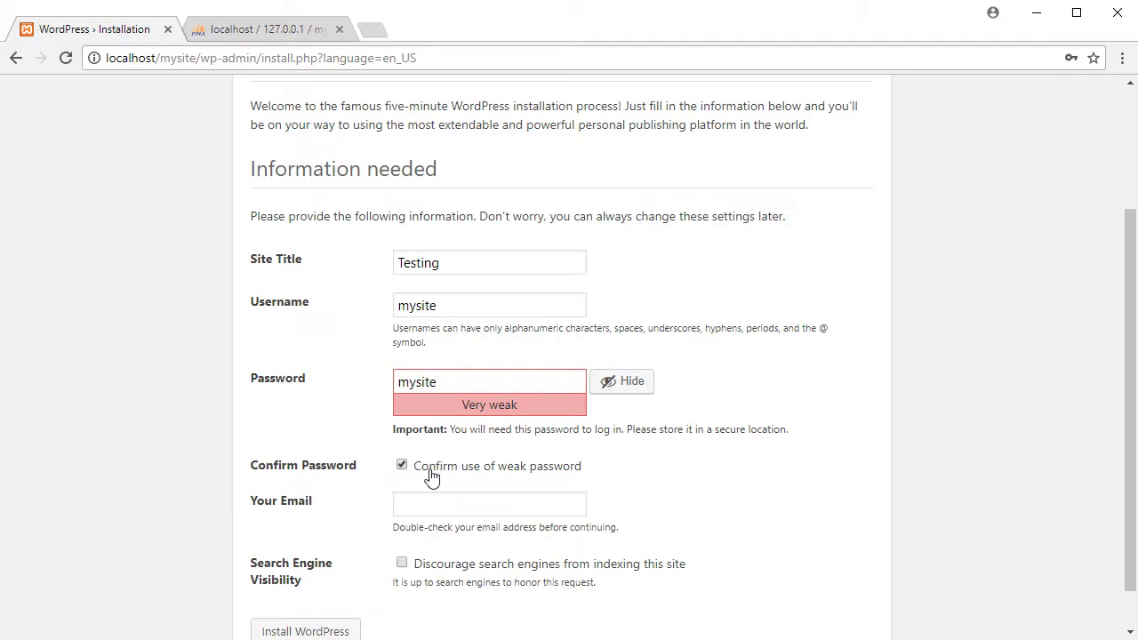
scroll(756, 492, "down", 1)
scroll(762, 491, "down", 1)
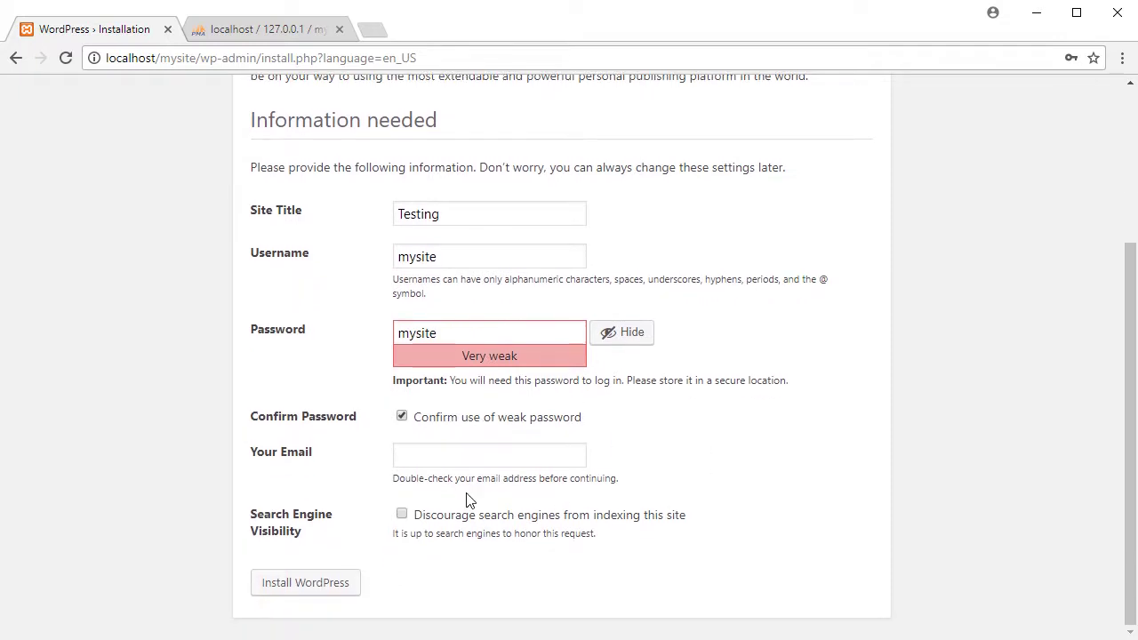
left_click(455, 457)
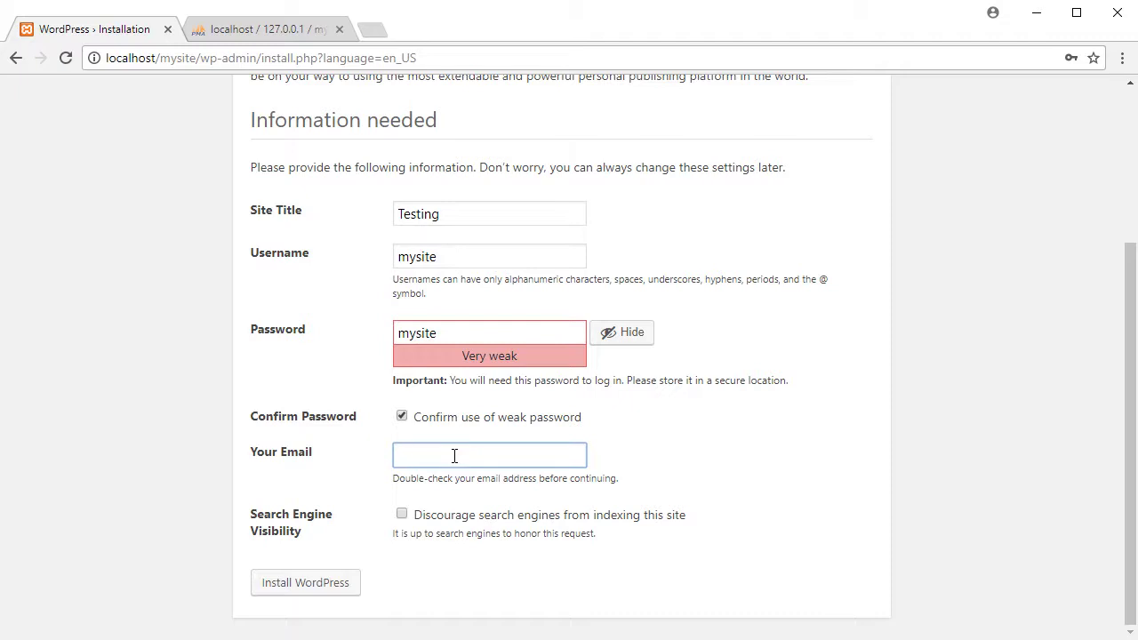
type("a@b.com")
left_click(297, 585)
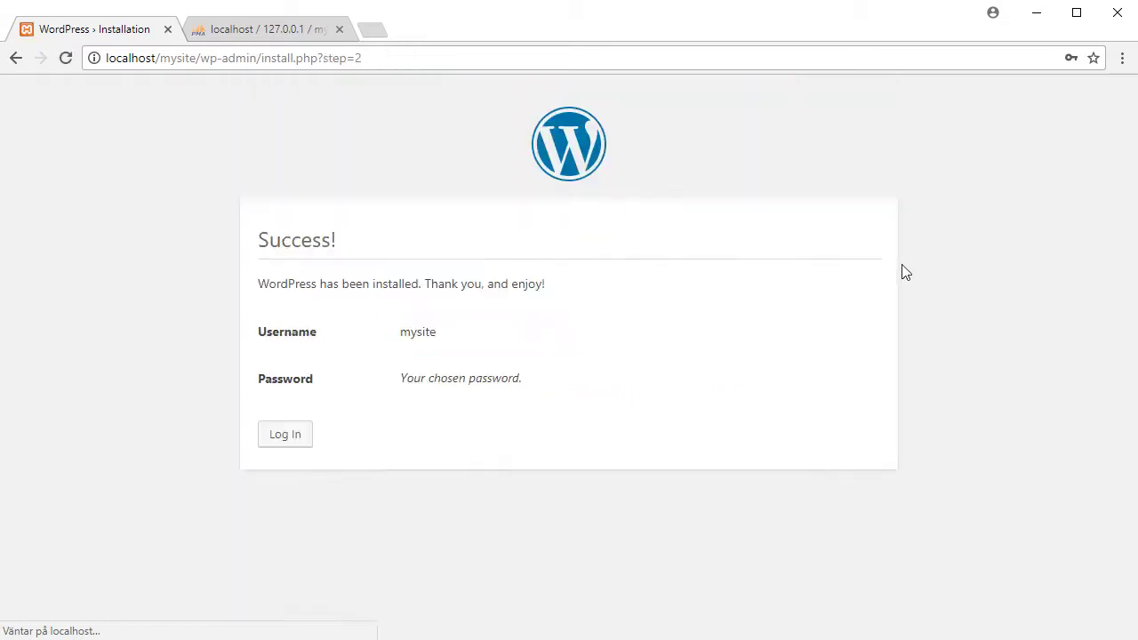
Log in as admin user mysite, then dismiss the save-password prompt and the Welcome panel
left_click(286, 443)
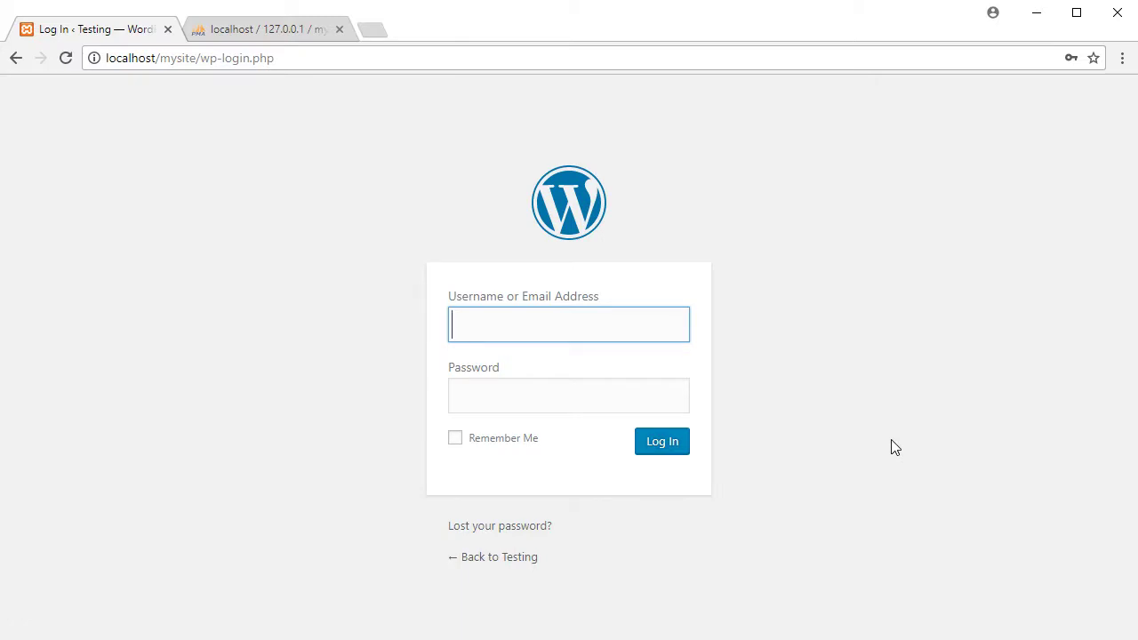
type("mysite")
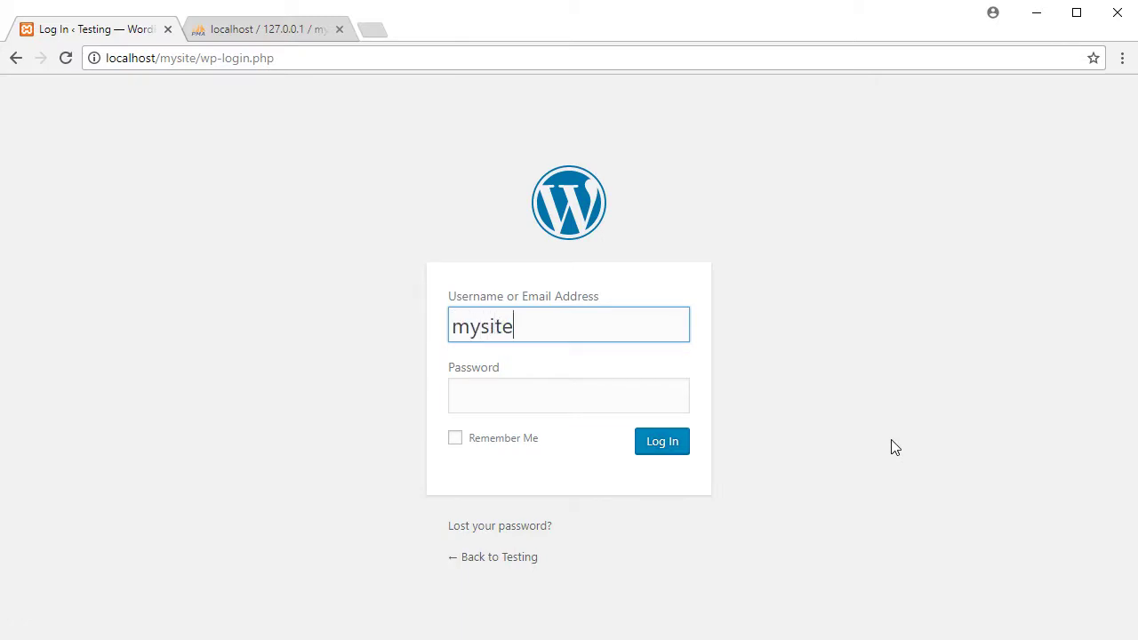
key("Tab")
type("123456")
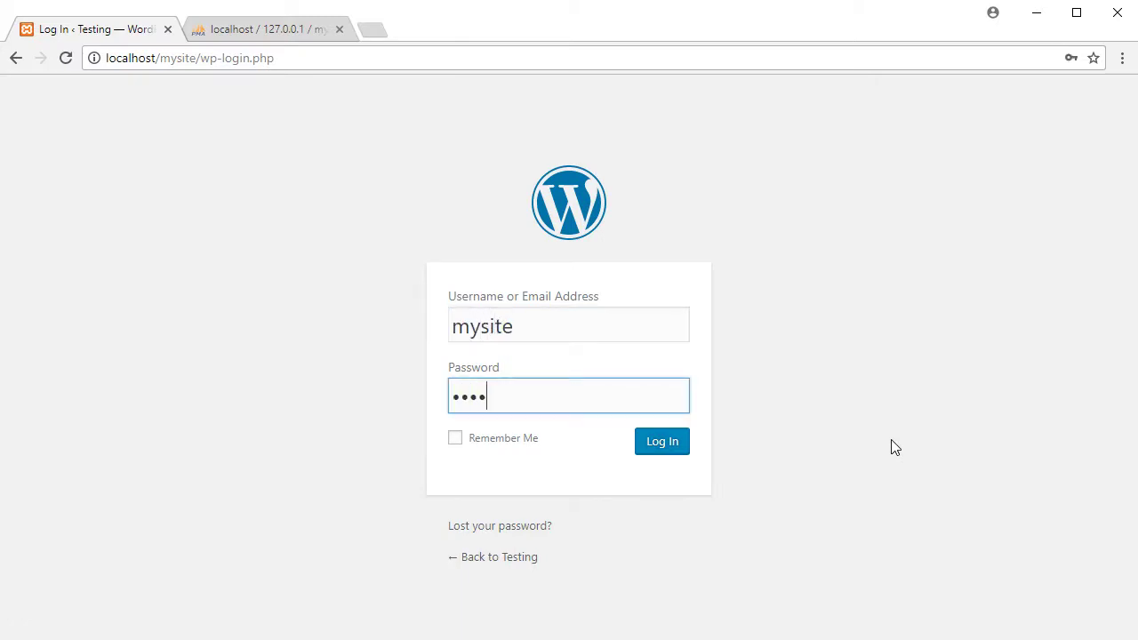
left_click(661, 446)
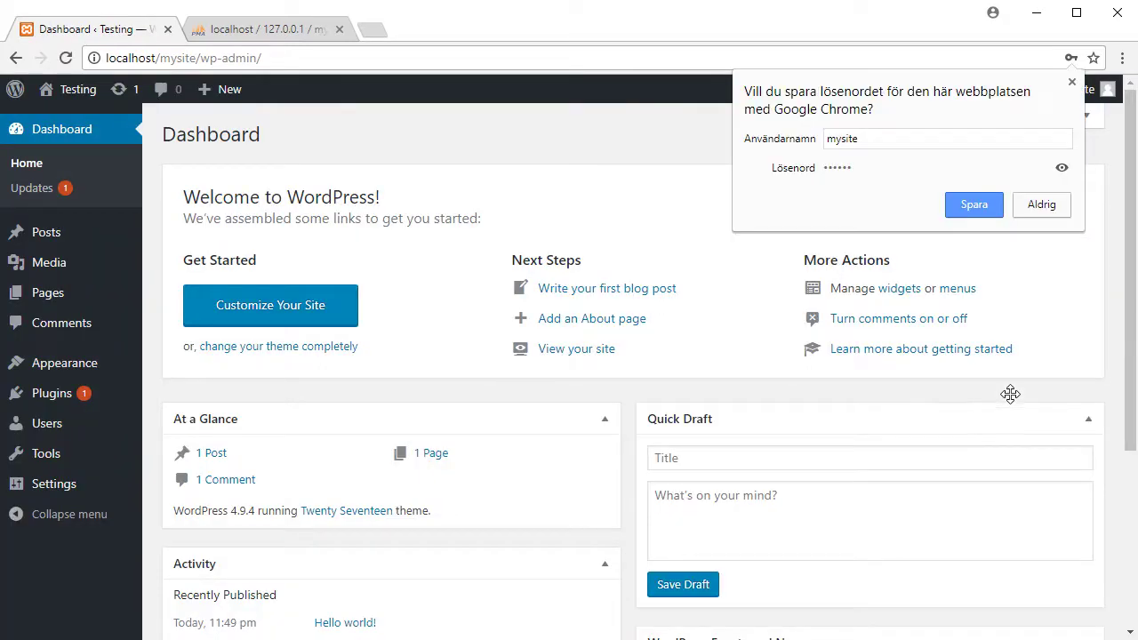
left_click(1071, 82)
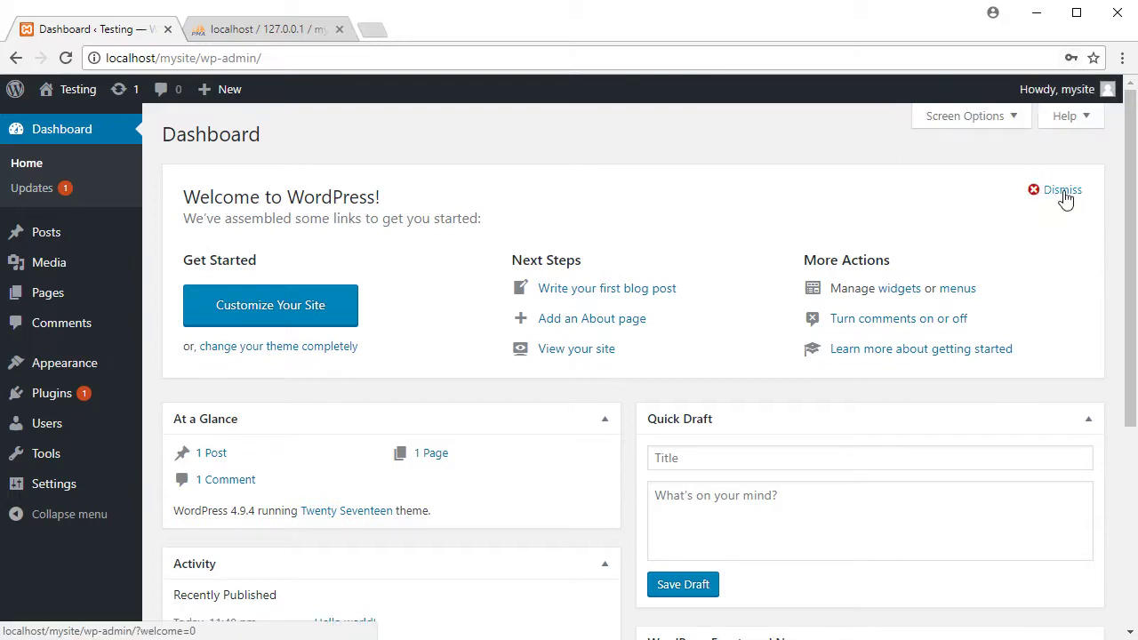
left_click(1062, 191)
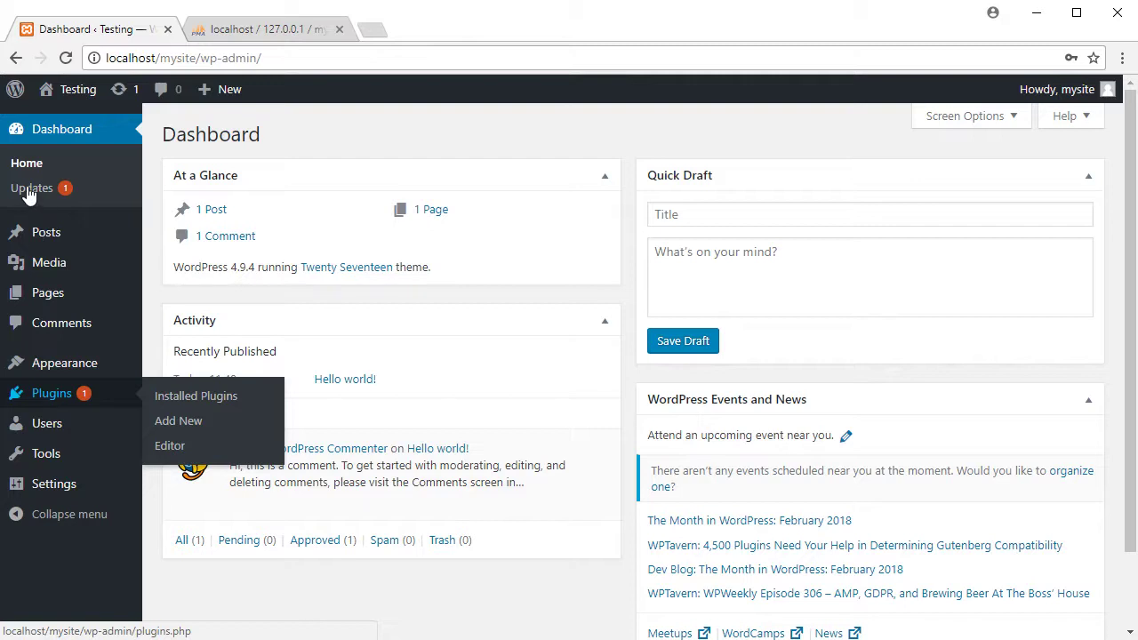
Update the Akismet Anti-Spam plugin to 4.0.3 from WordPress Updates
left_click(116, 89)
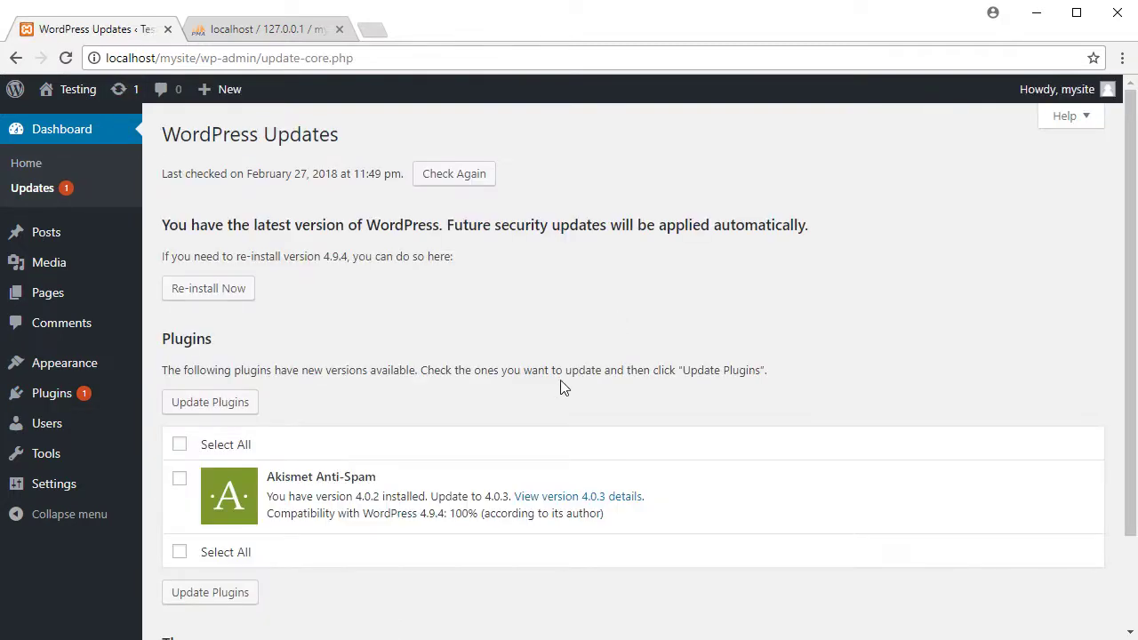
left_click(180, 480)
left_click(216, 407)
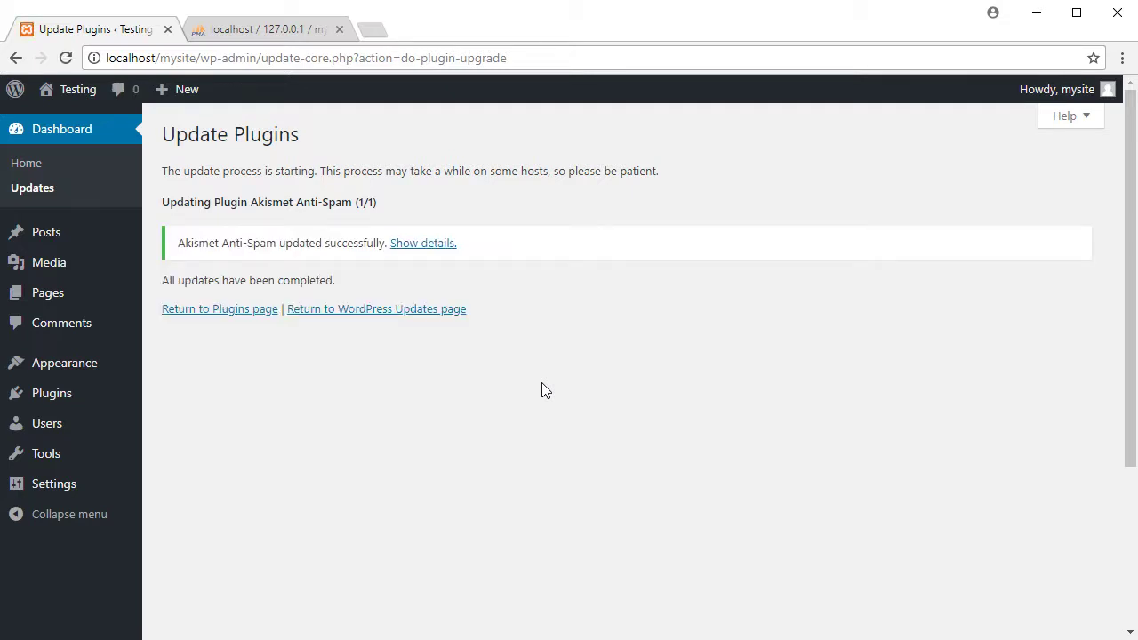
Confirm WordPress 4.9.4, plugins and themes are up to date, then visit the Testing site
left_click(400, 313)
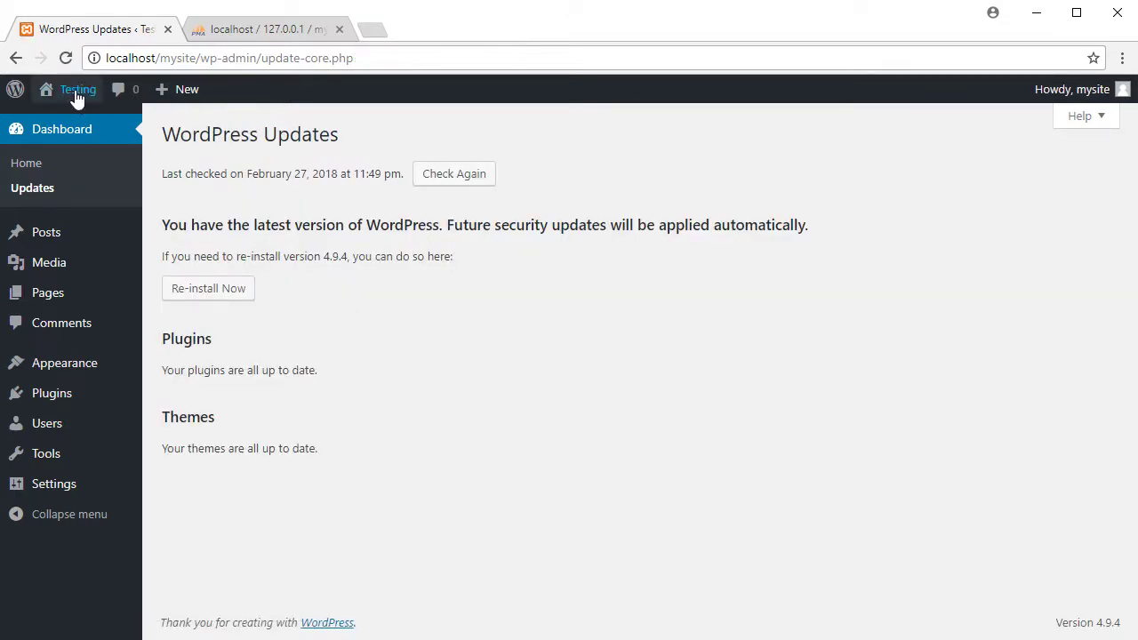
mouse_move(78, 98)
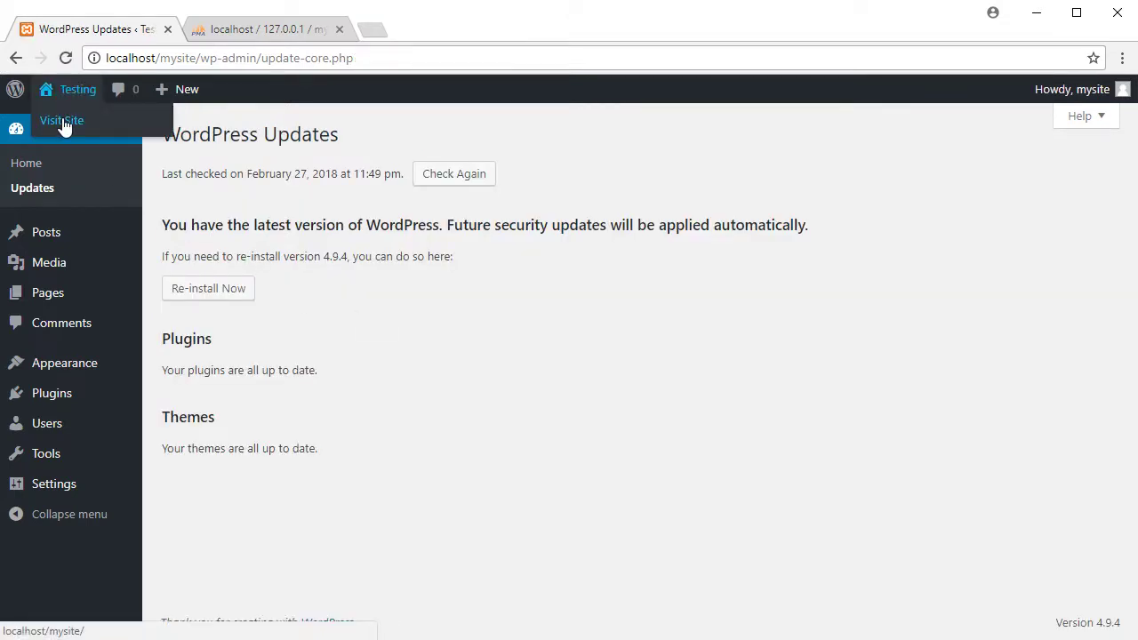
left_click(64, 125)
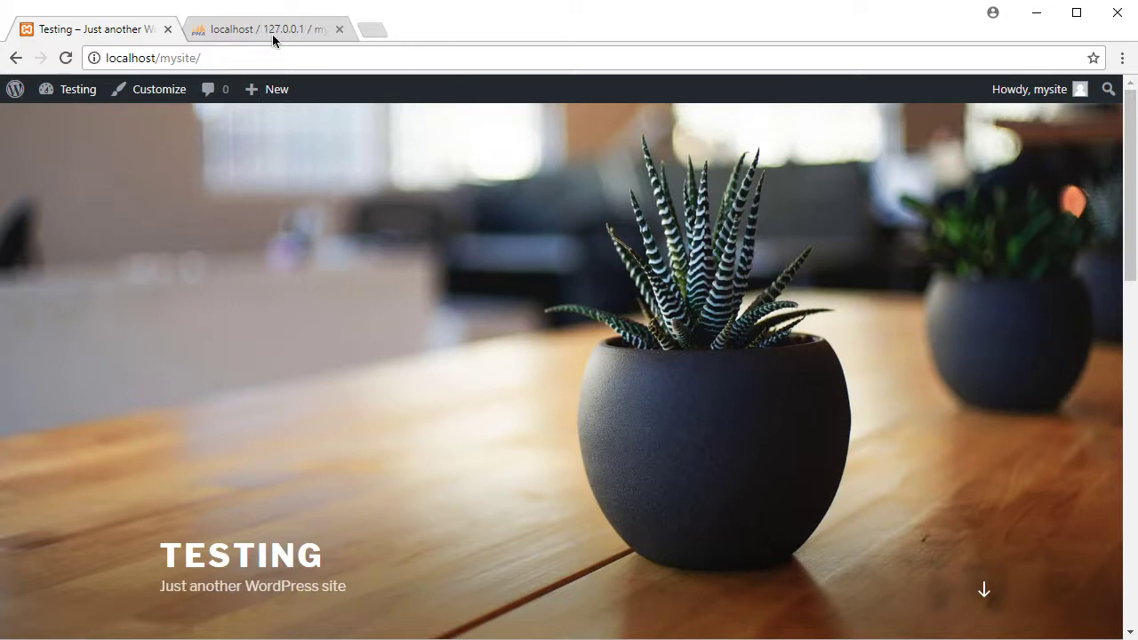
left_click(278, 39)
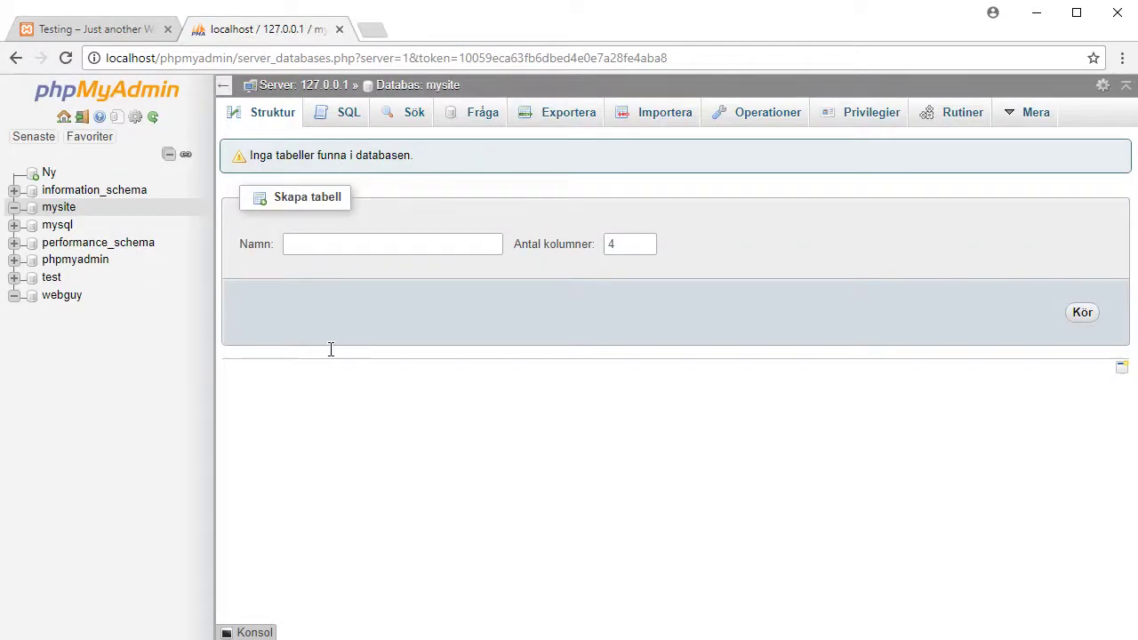
left_click(68, 214)
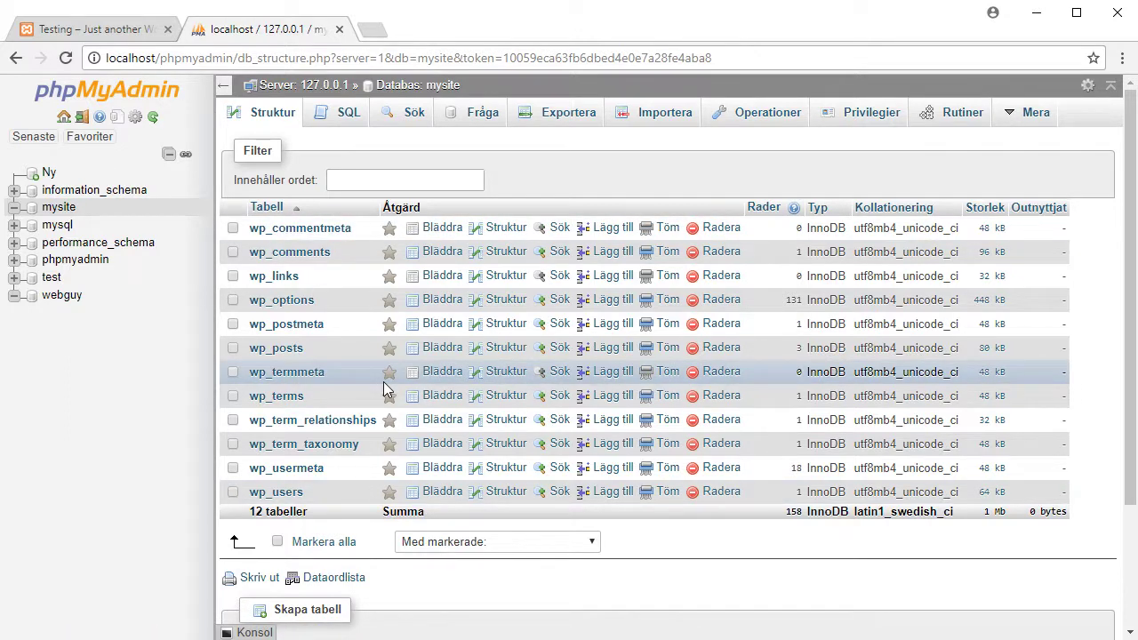
left_click(277, 492)
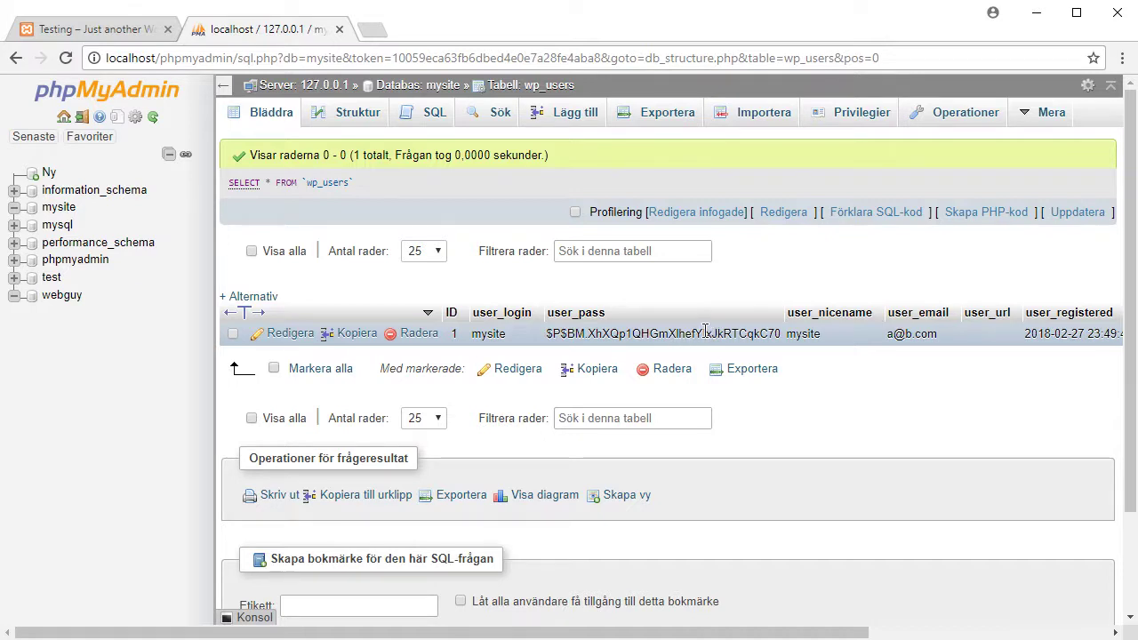
left_click(62, 299)
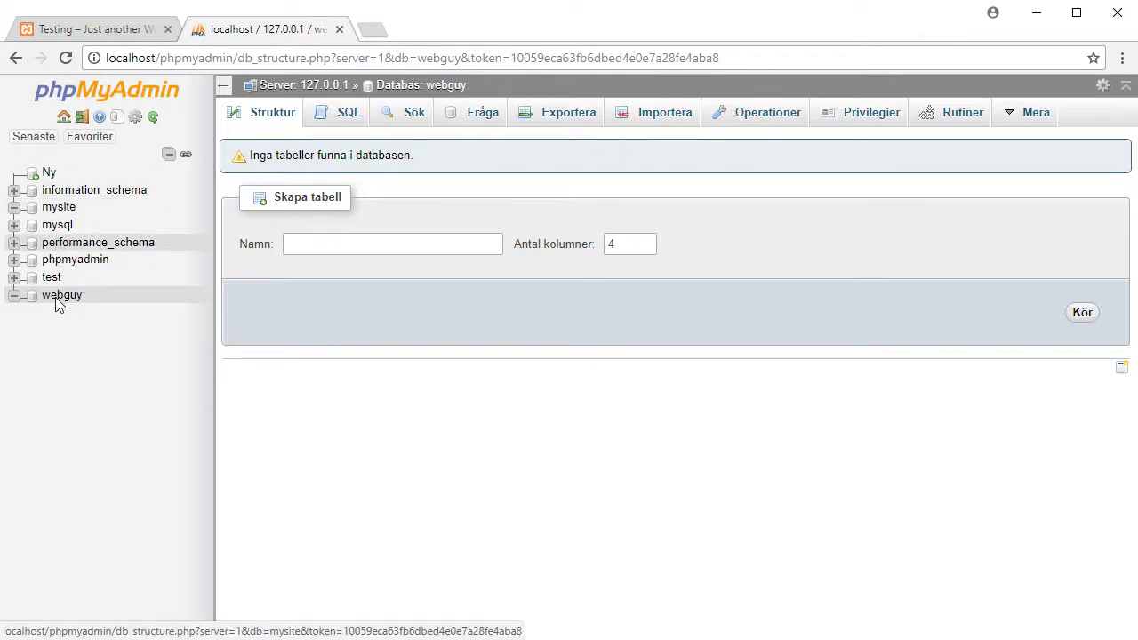
left_click(64, 209)
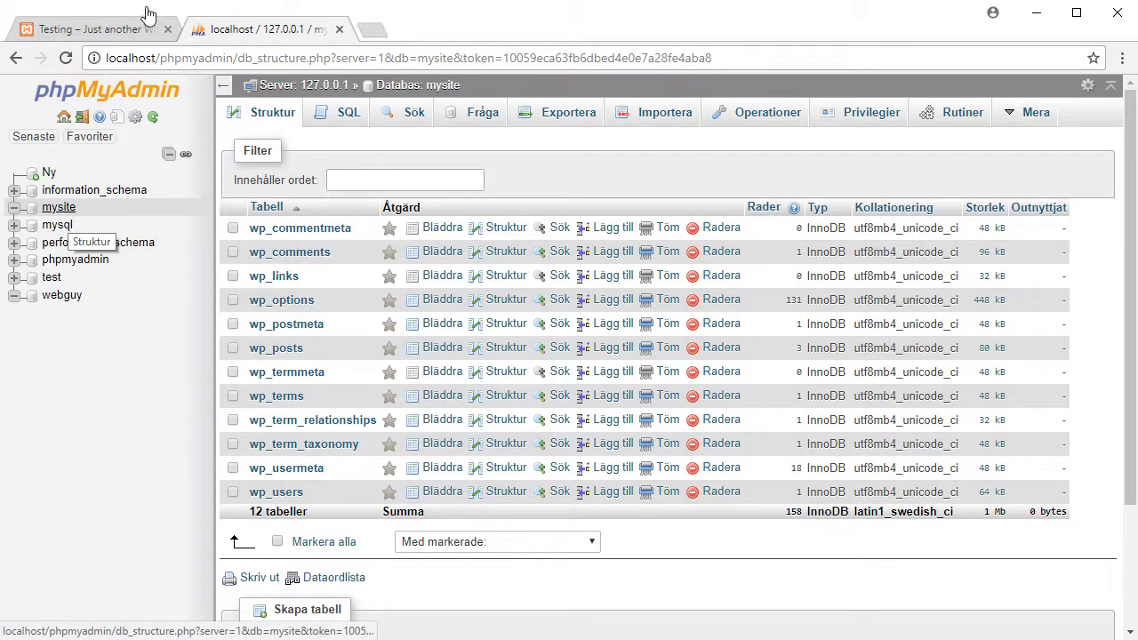
left_click(85, 32)
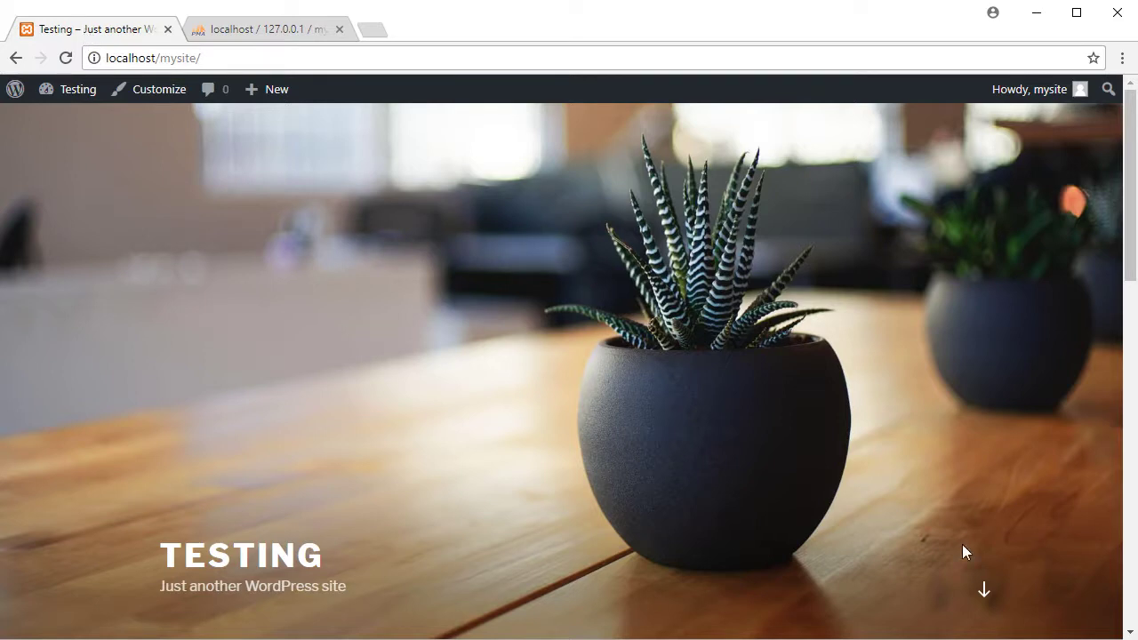